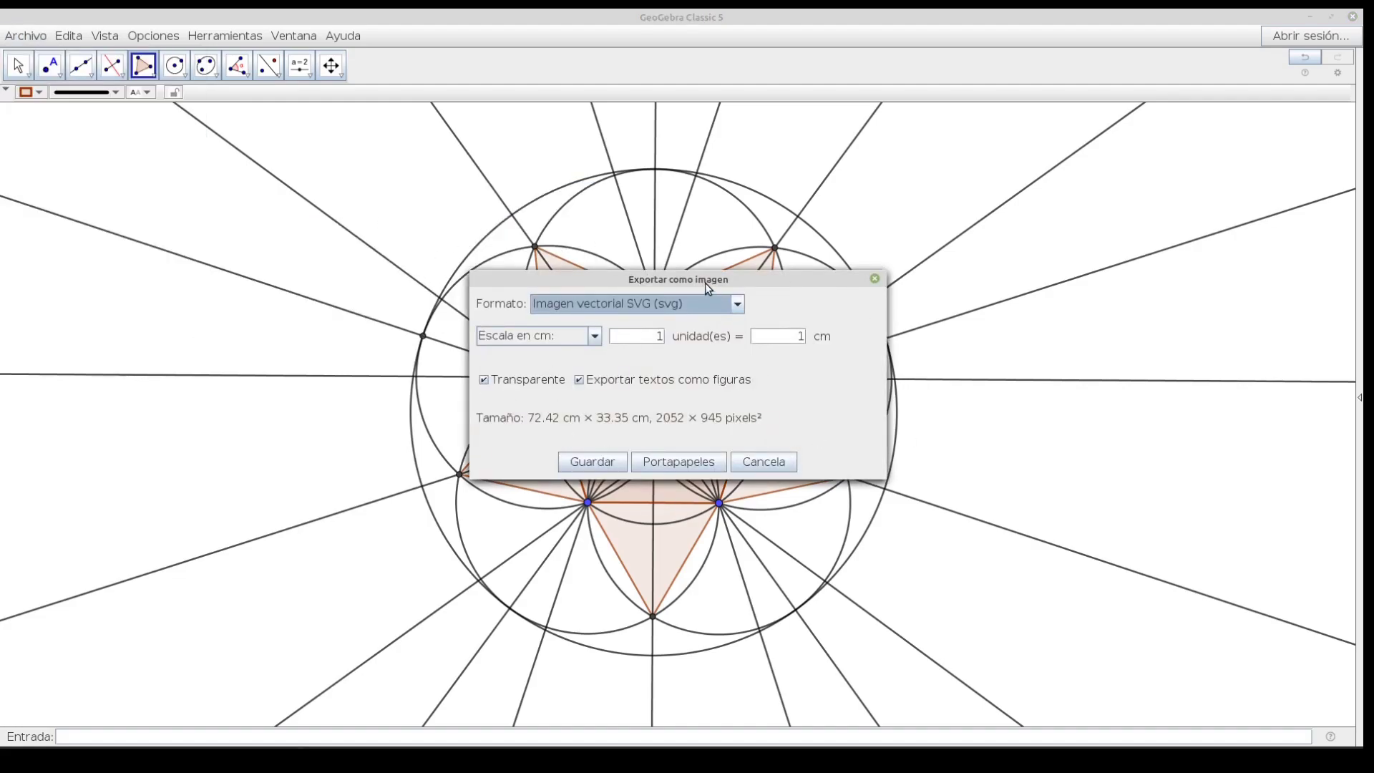
Export the construction as a vector SVG image named mandala2 in the CAEI folder
drag(708, 288, 631, 239)
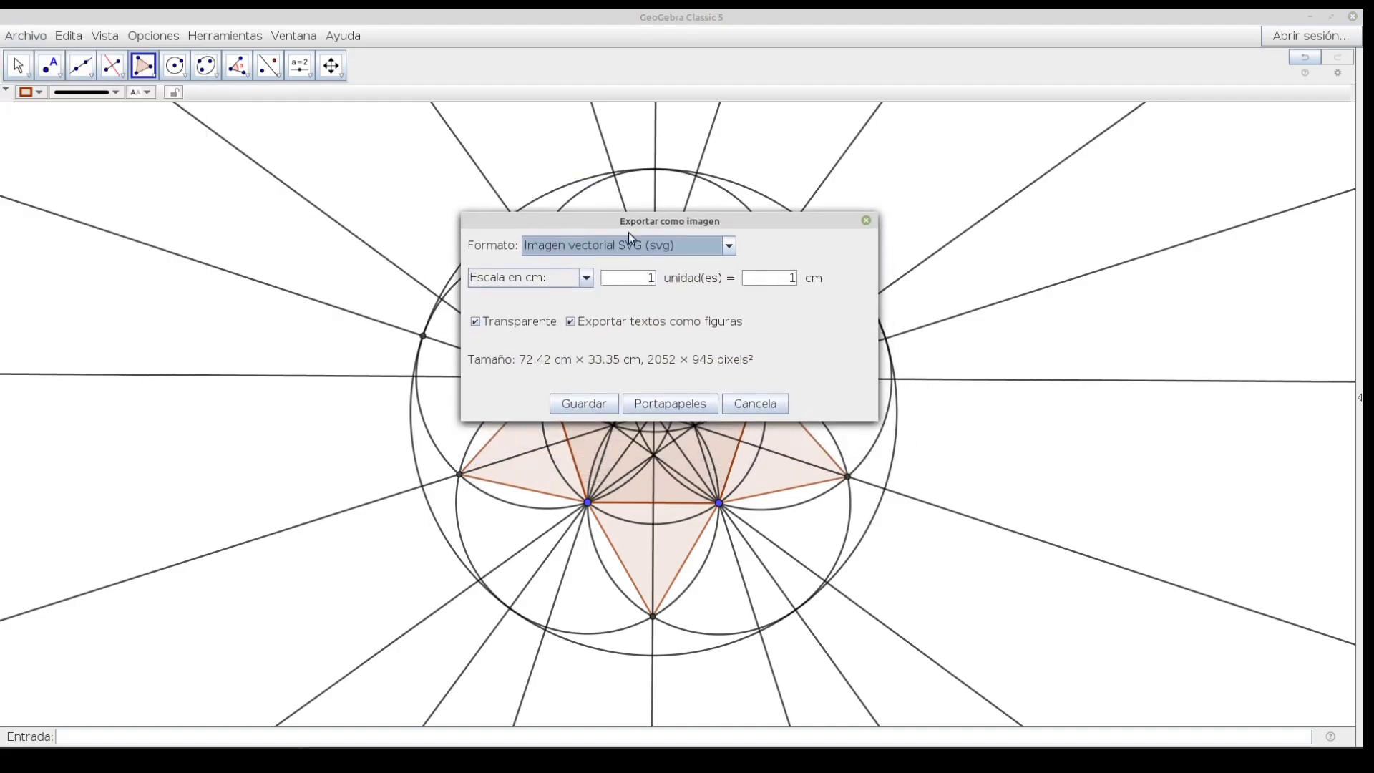
click(731, 246)
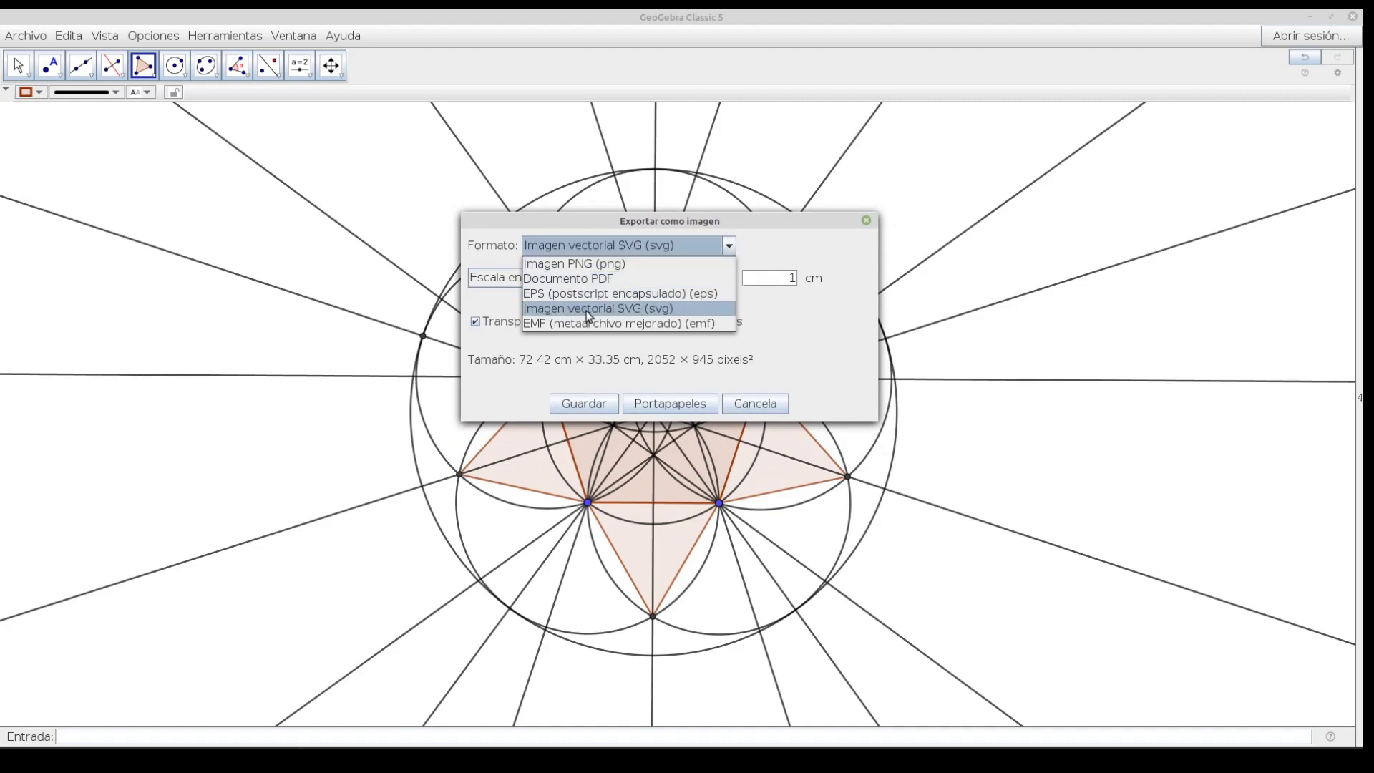
click(622, 307)
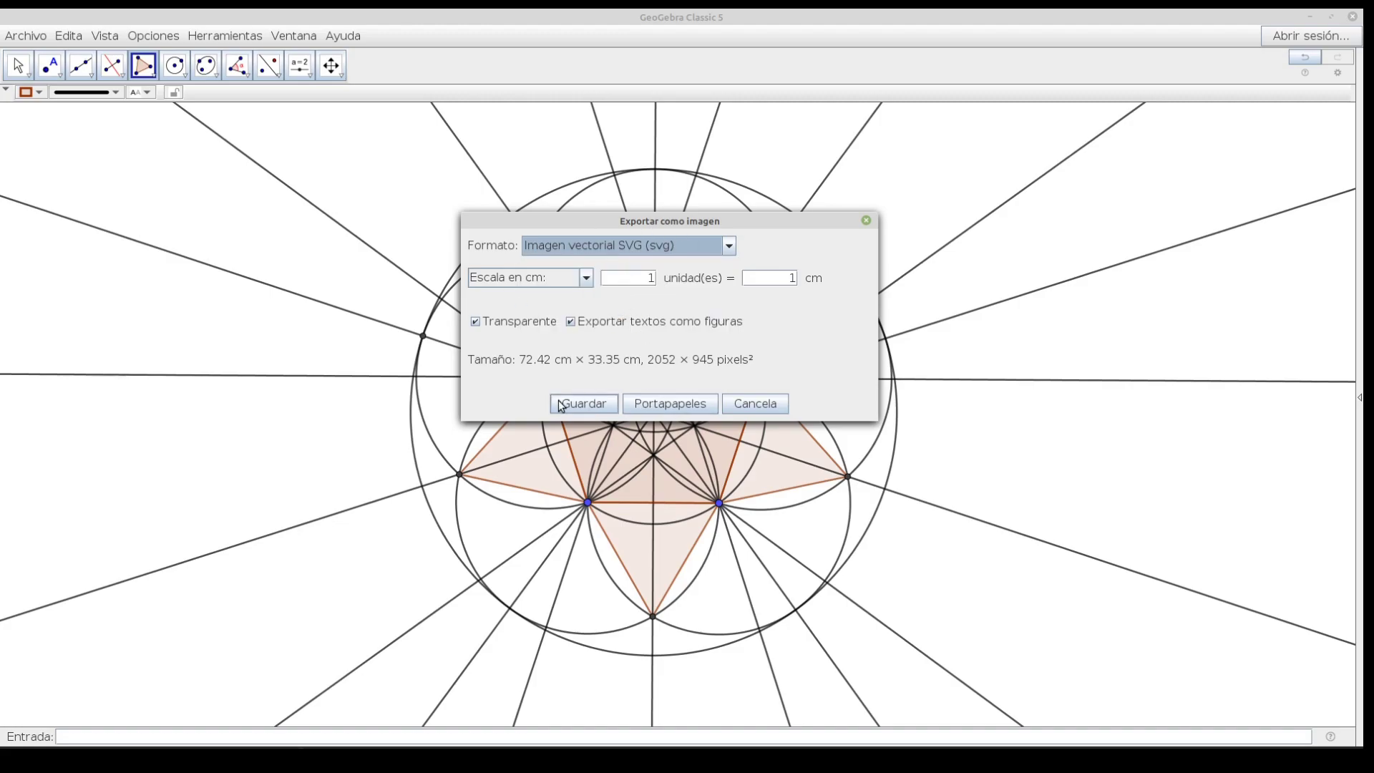
click(585, 404)
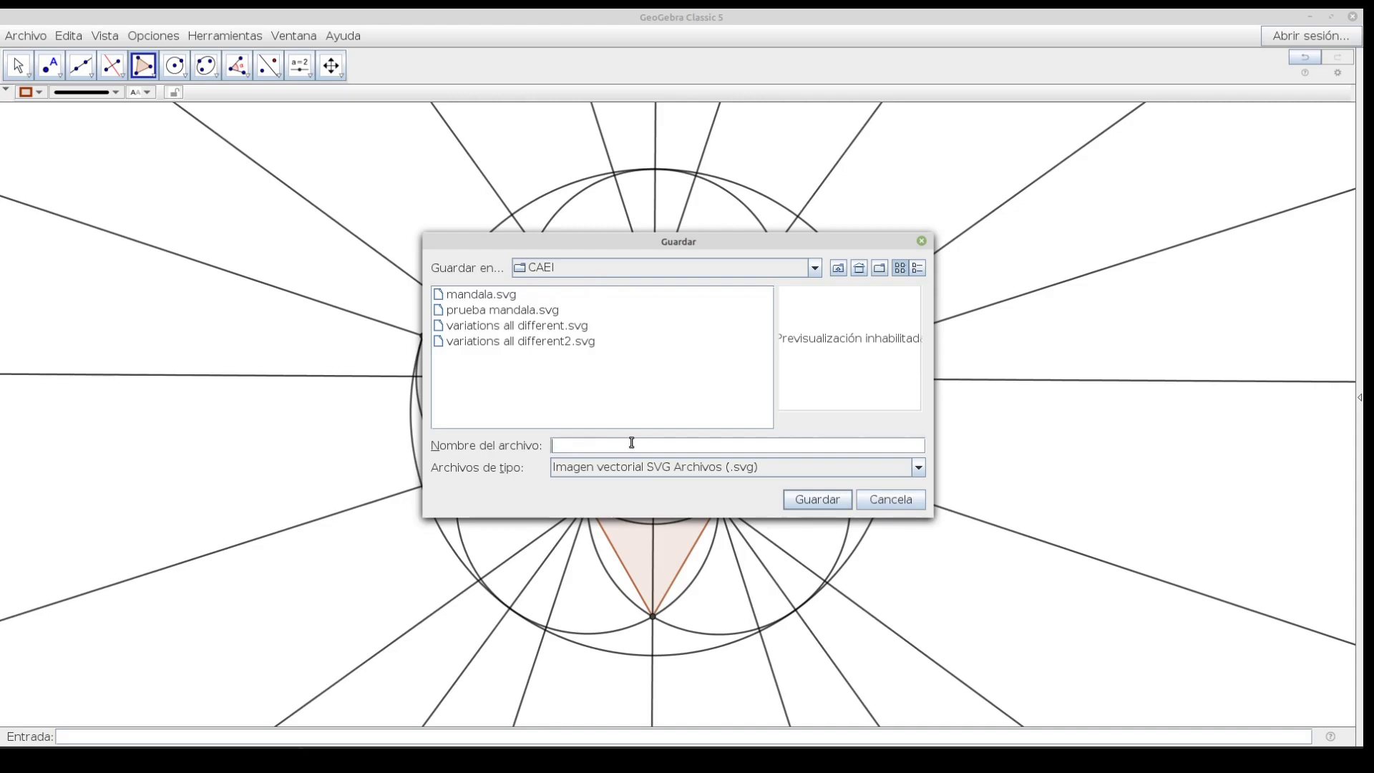
text(mandala)
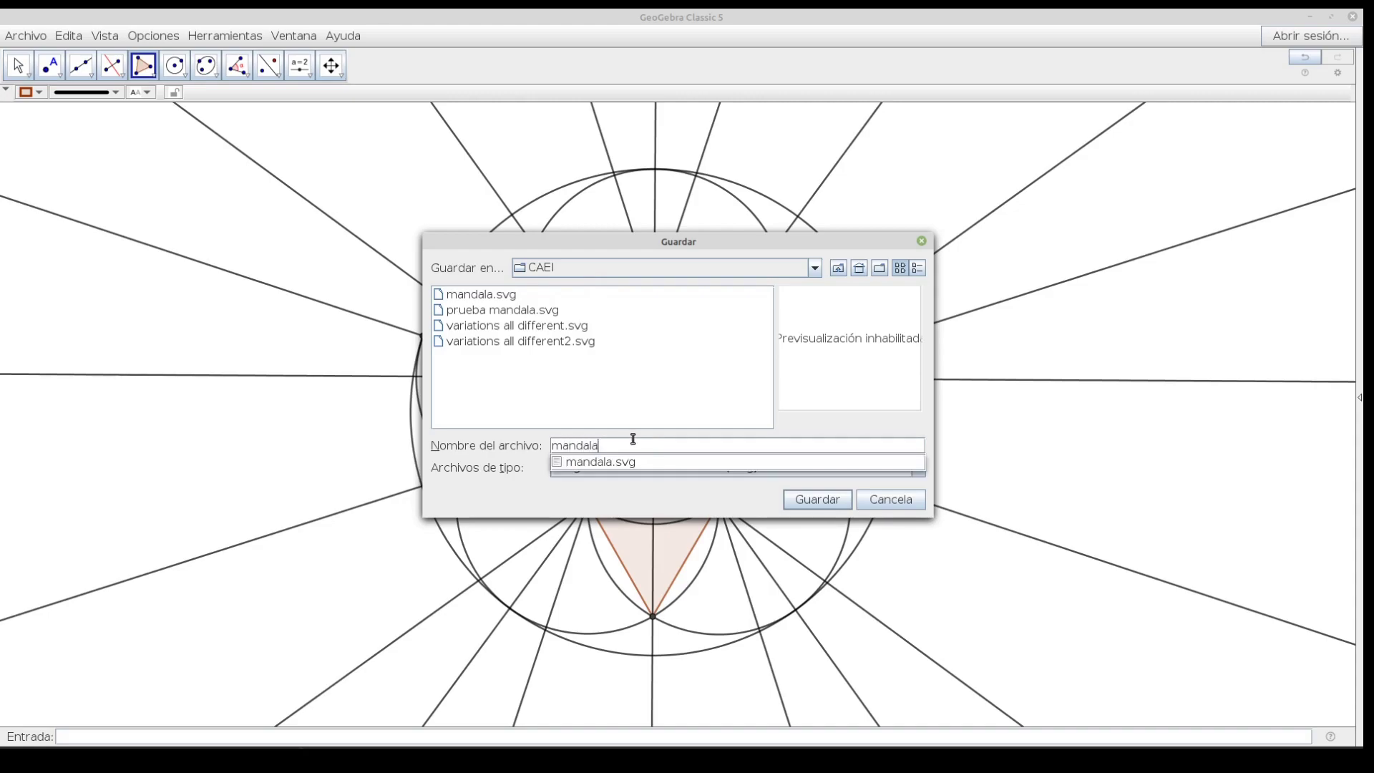
text(2)
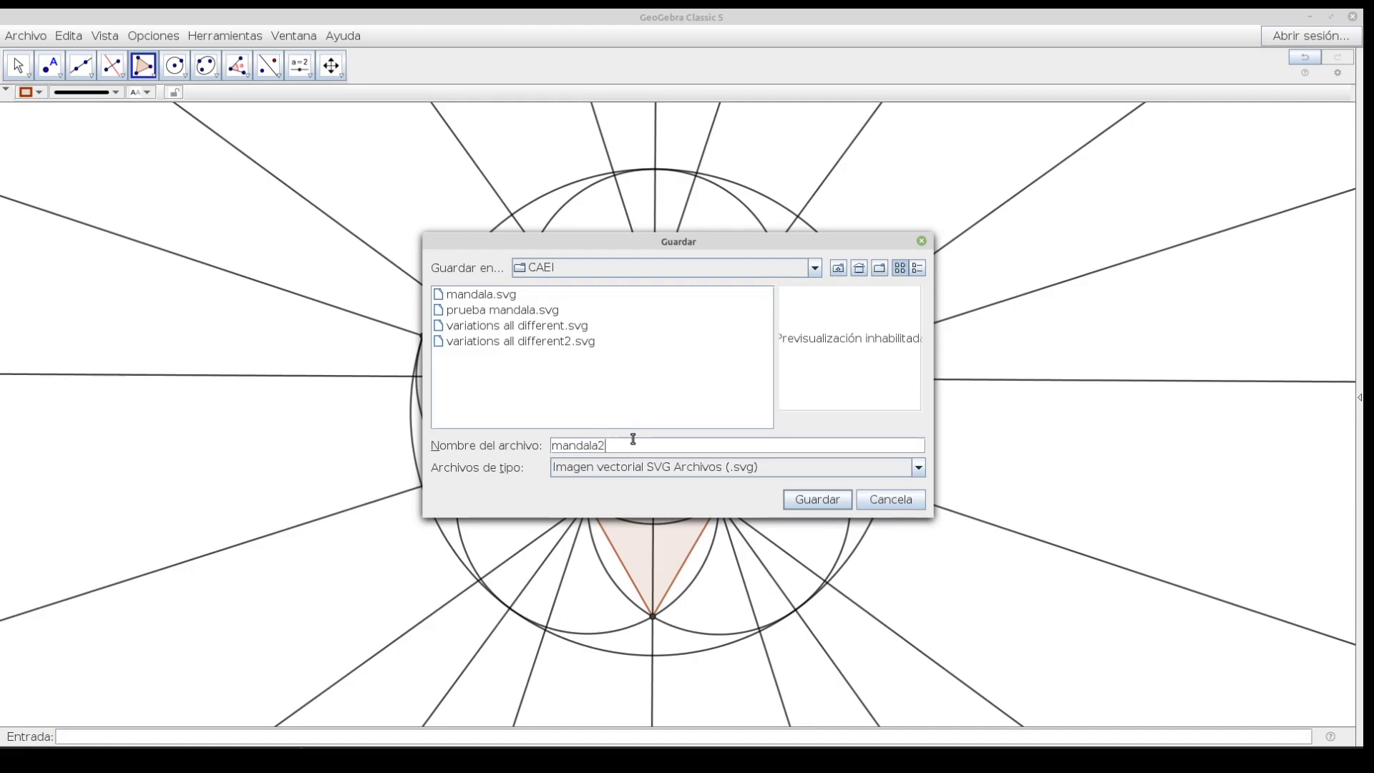
key(Return)
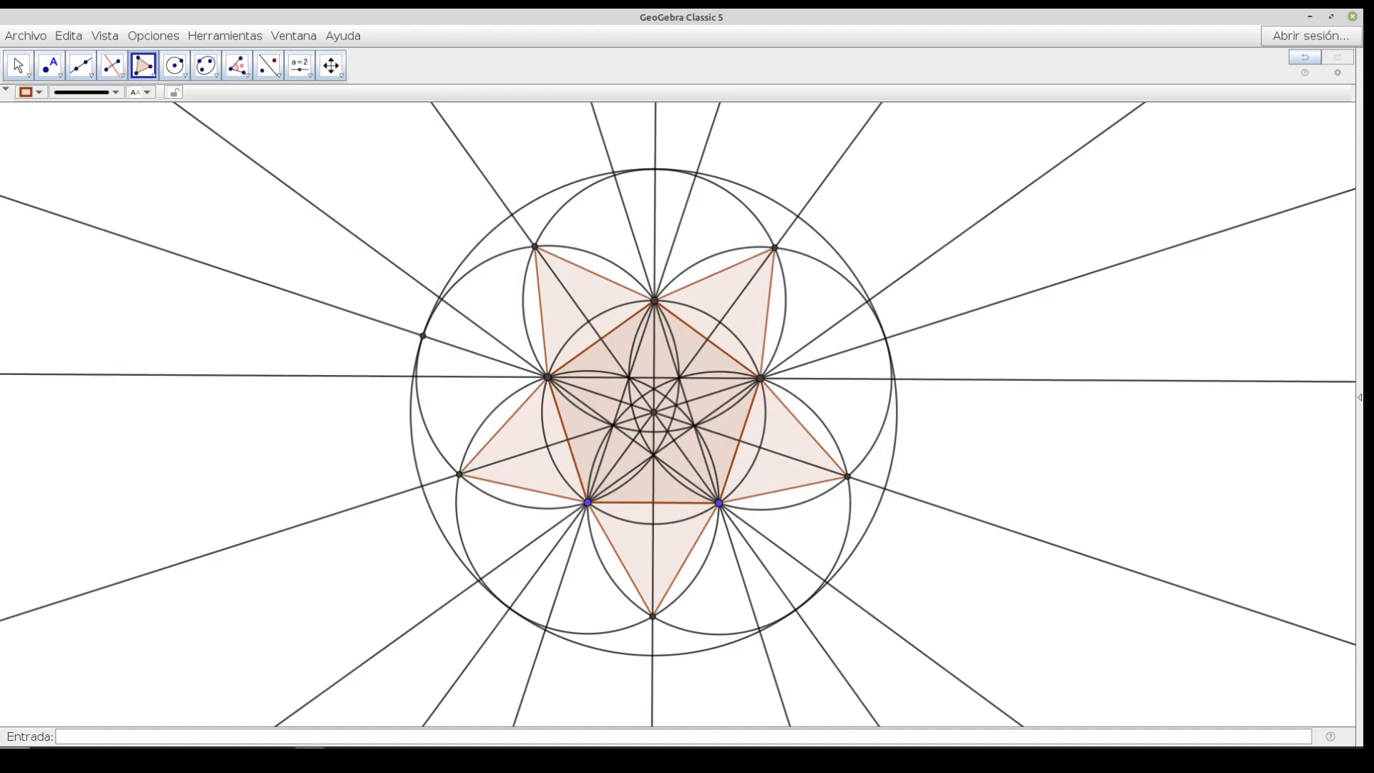
Launch Inkscape and start a new document
click(15, 750)
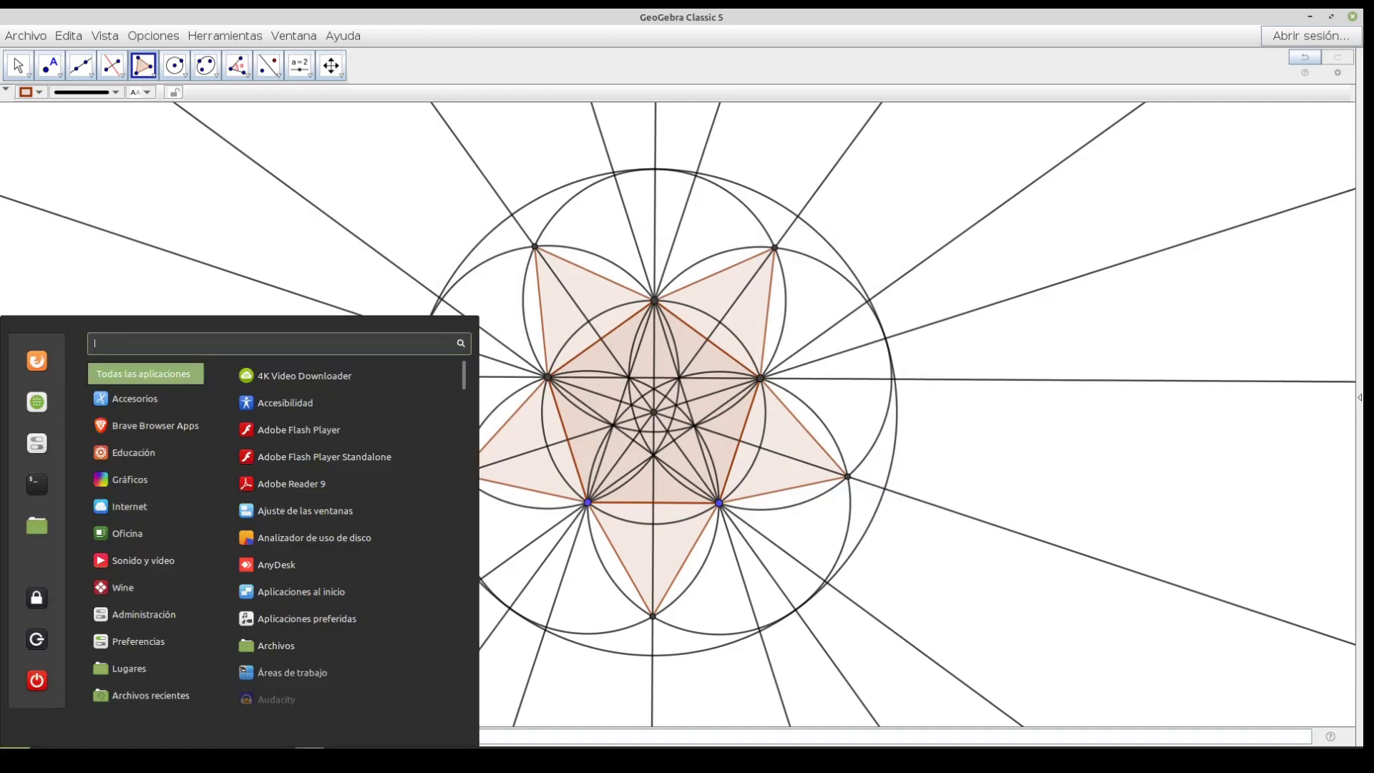
text(unks)
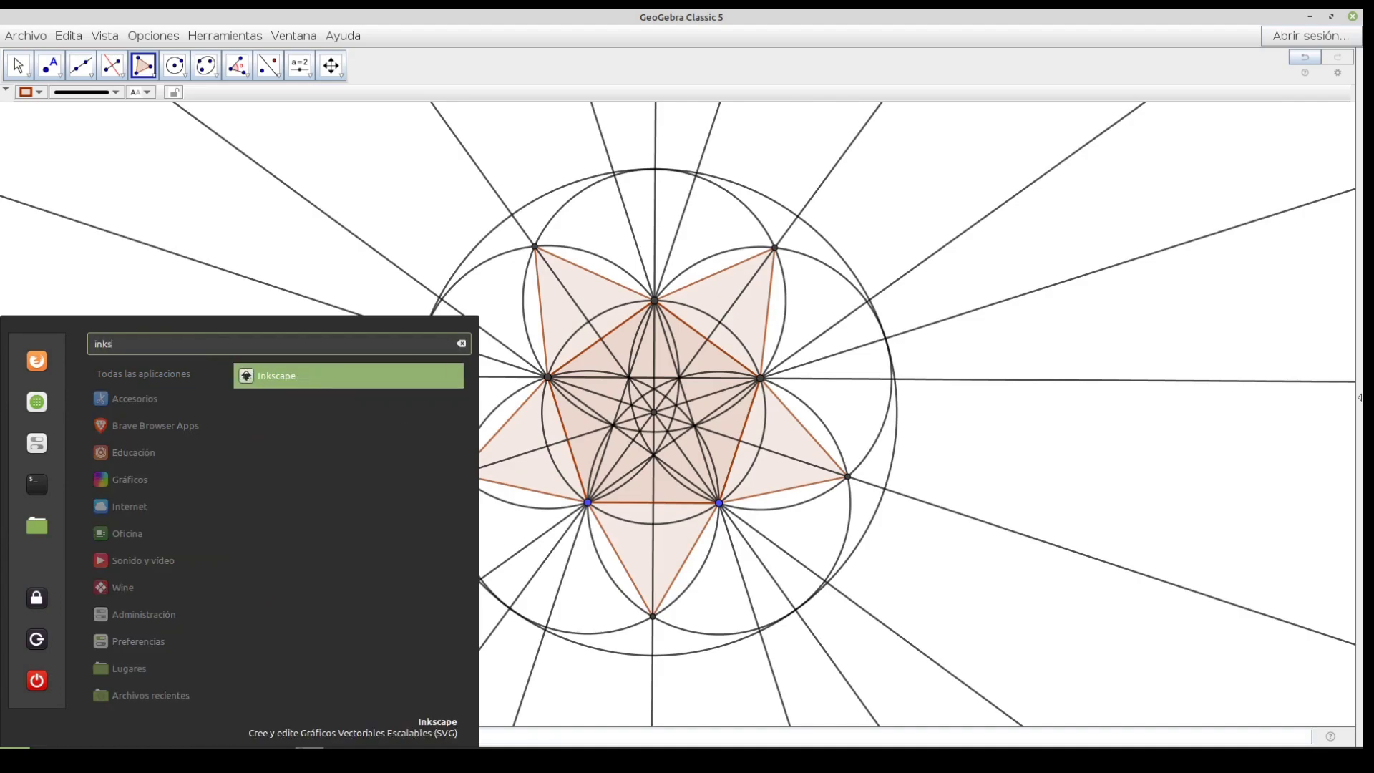
key(Return)
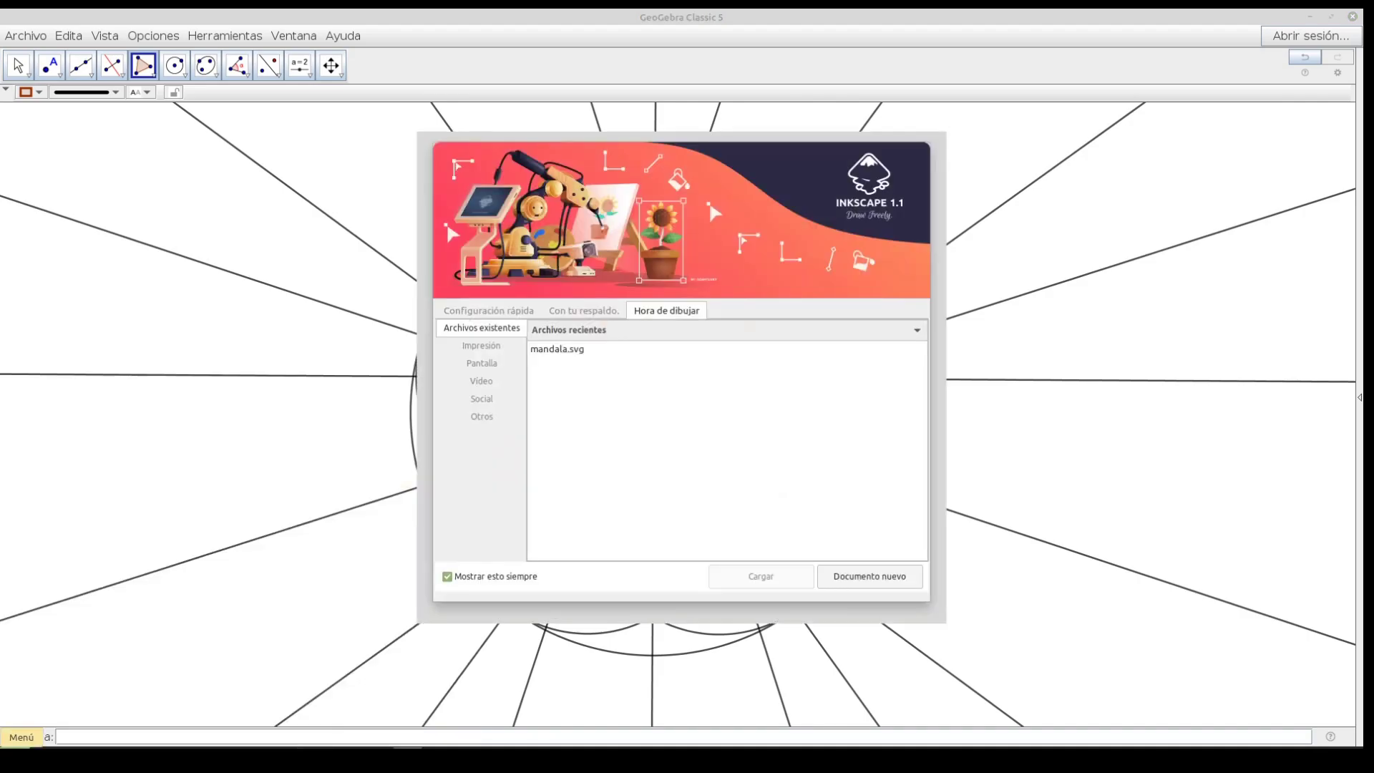
click(864, 574)
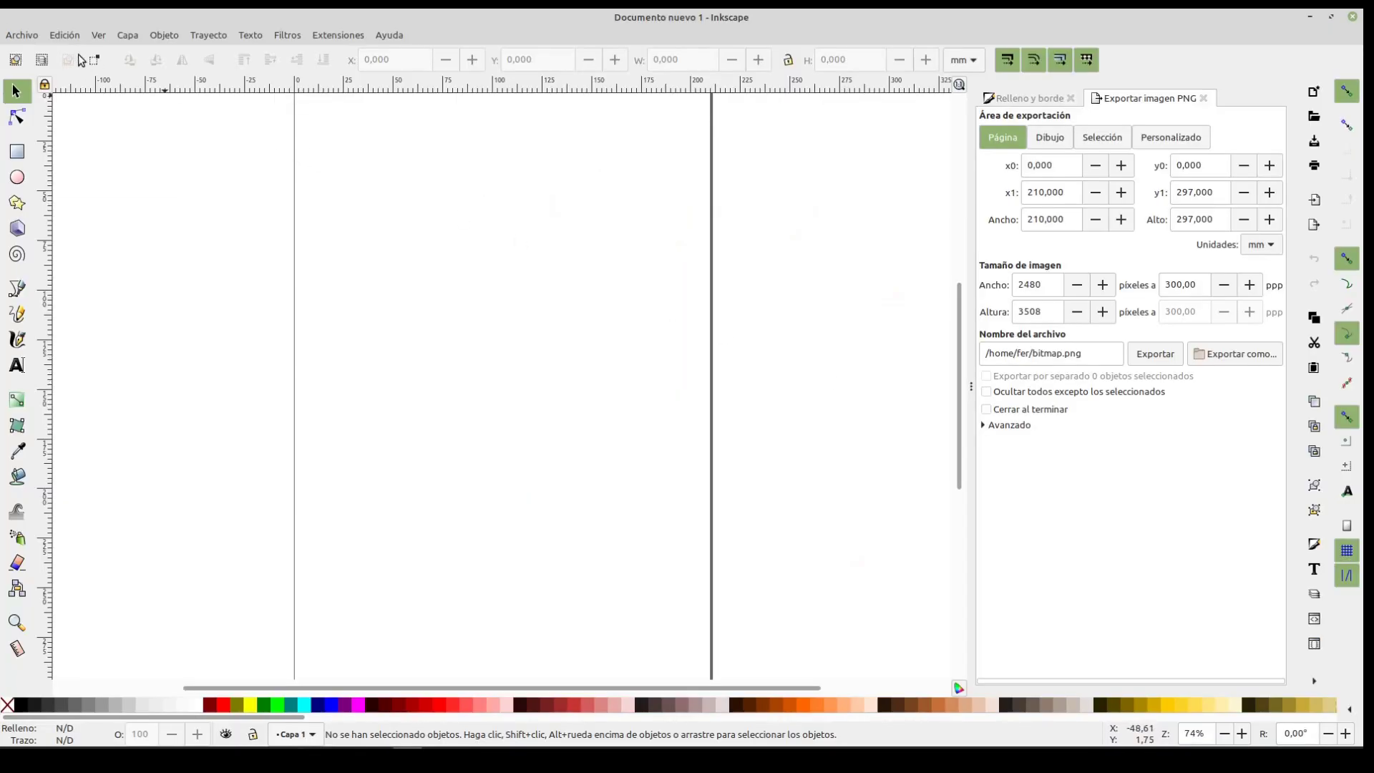
Open mandala2.svg from the CAEI folder
click(21, 35)
click(34, 93)
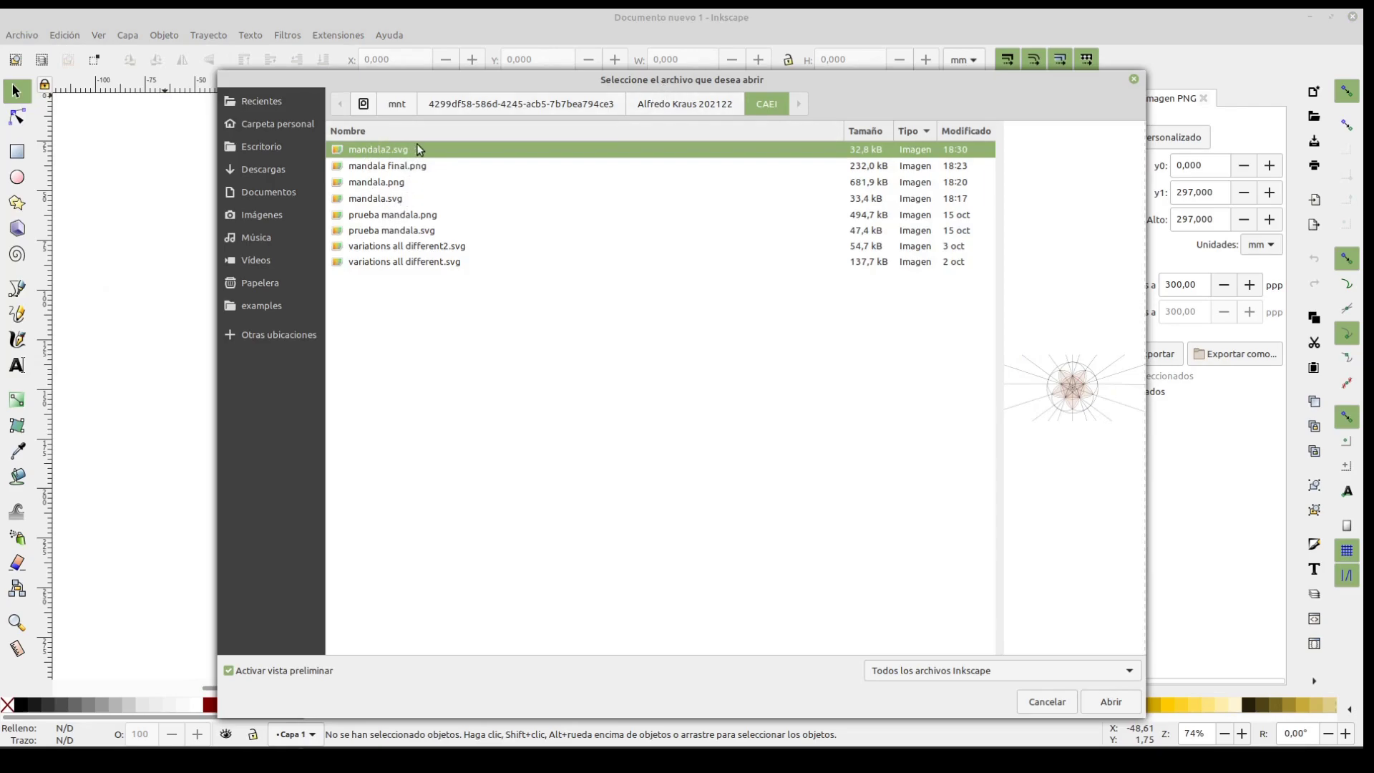
click(1117, 707)
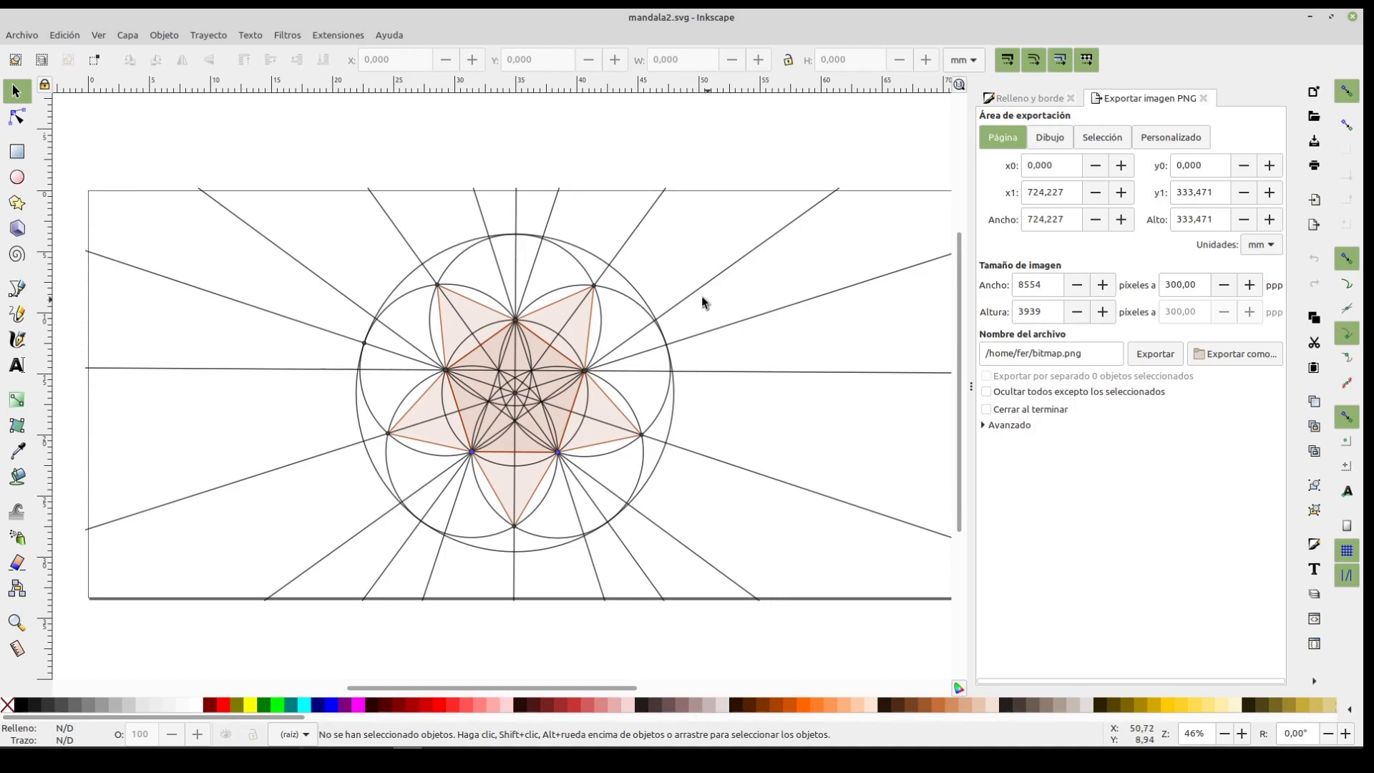
Try dark and white fills on the whole mandala group, finishing with its fill set to none
click(473, 239)
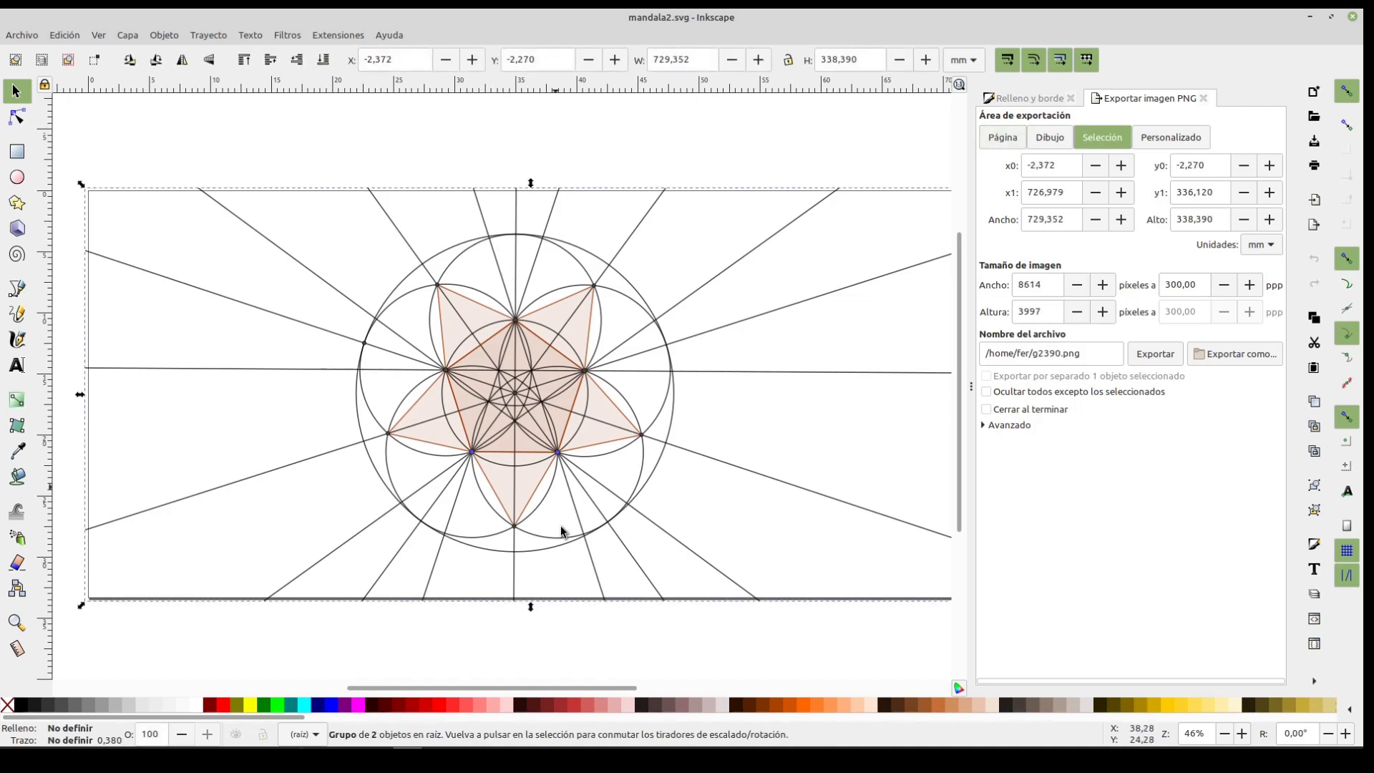
click(465, 709)
click(417, 709)
click(393, 709)
click(465, 708)
click(378, 708)
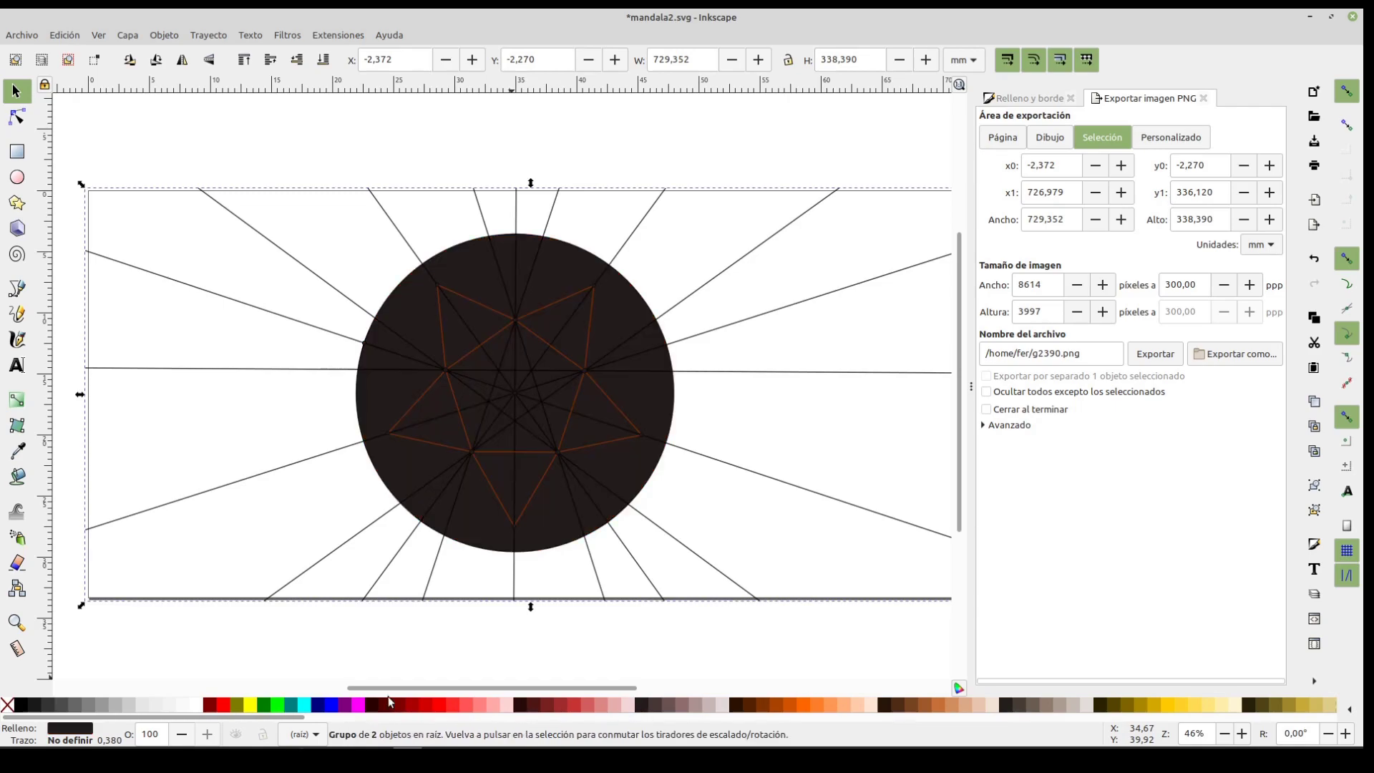
click(197, 707)
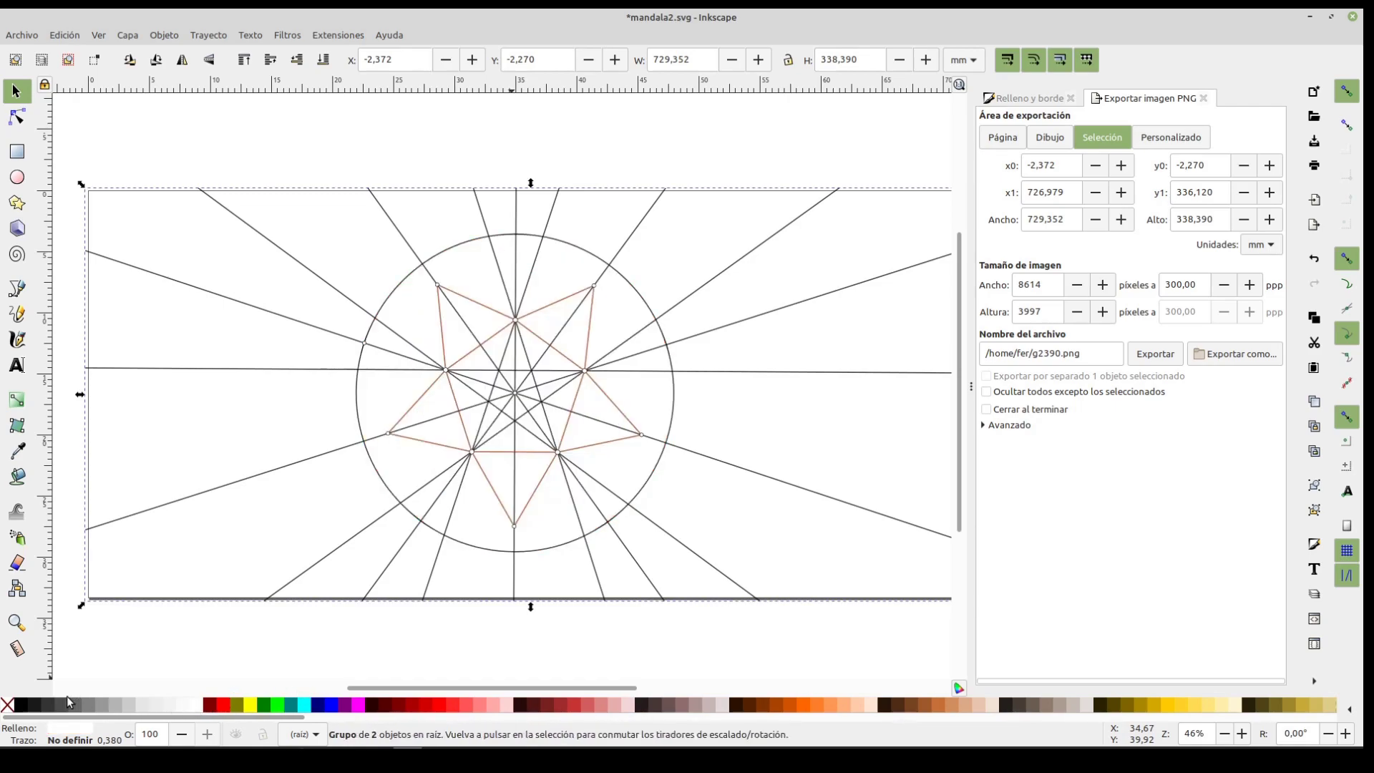
click(8, 706)
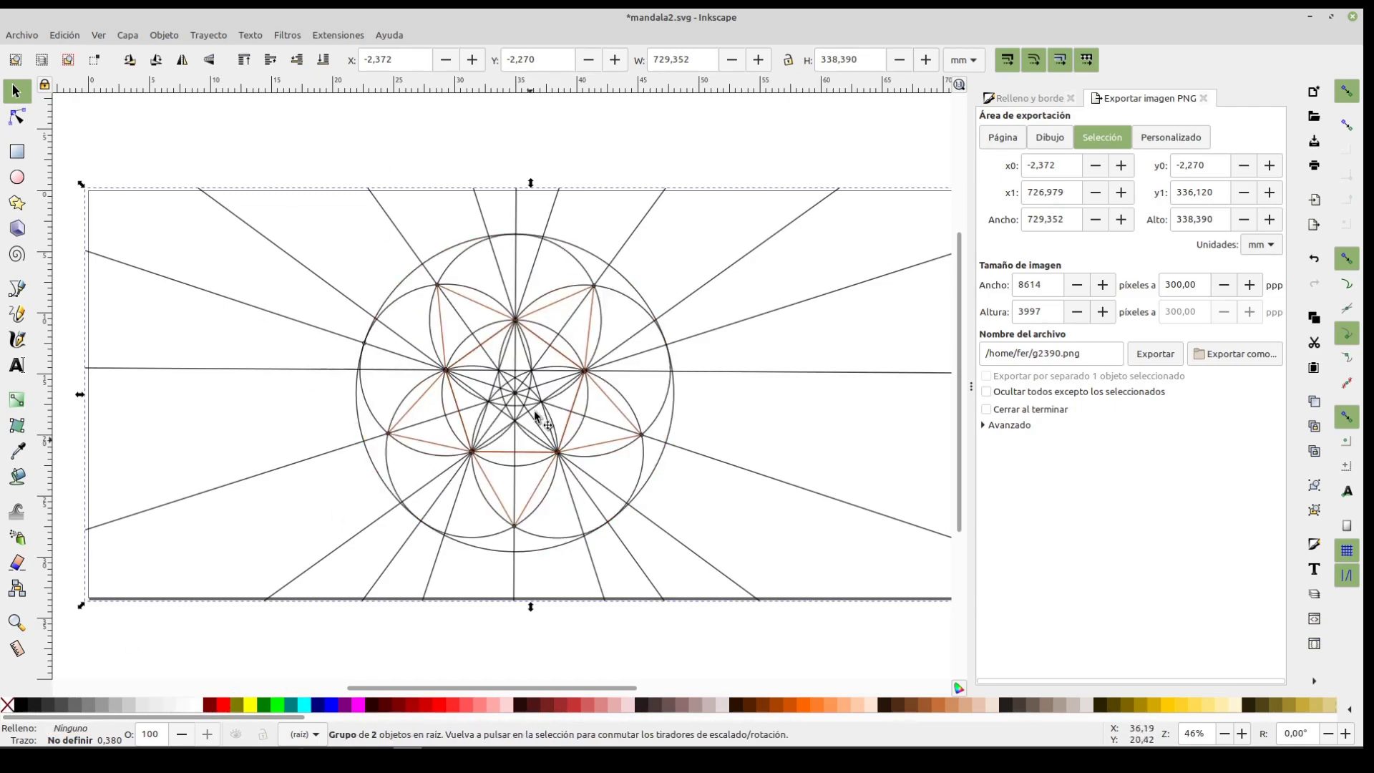
Ungroup the imported mandala repeatedly, three levels deep, to separate its lines, circles and polygons
right_click(541, 248)
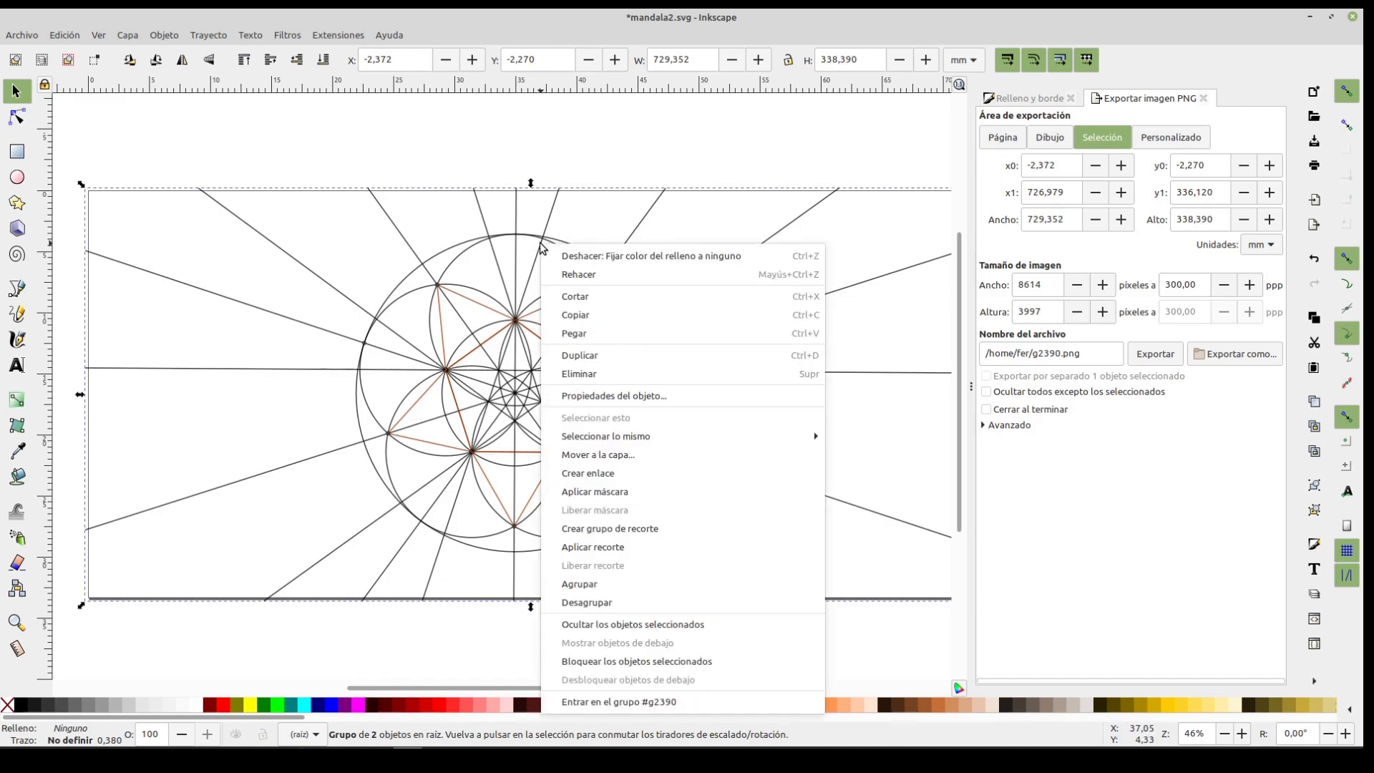
click(612, 602)
right_click(538, 262)
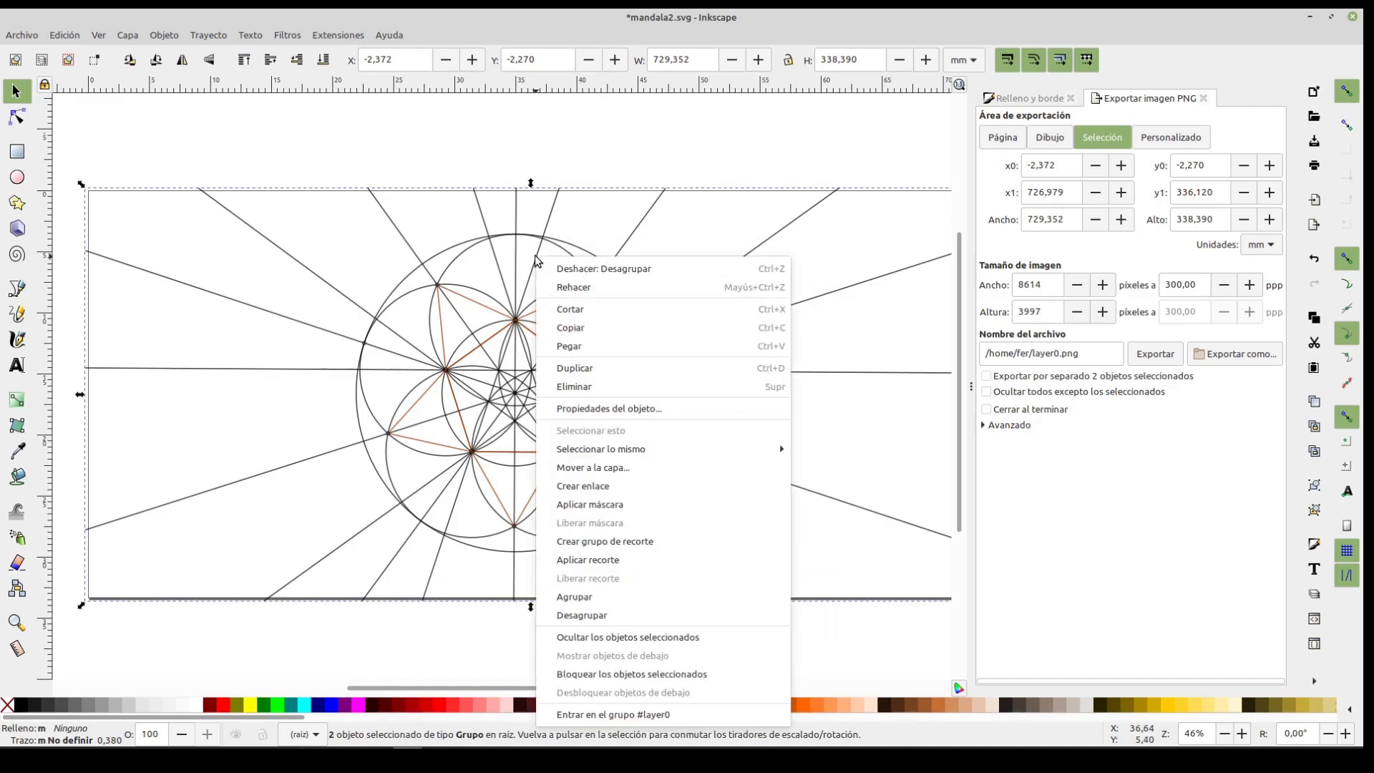
click(612, 616)
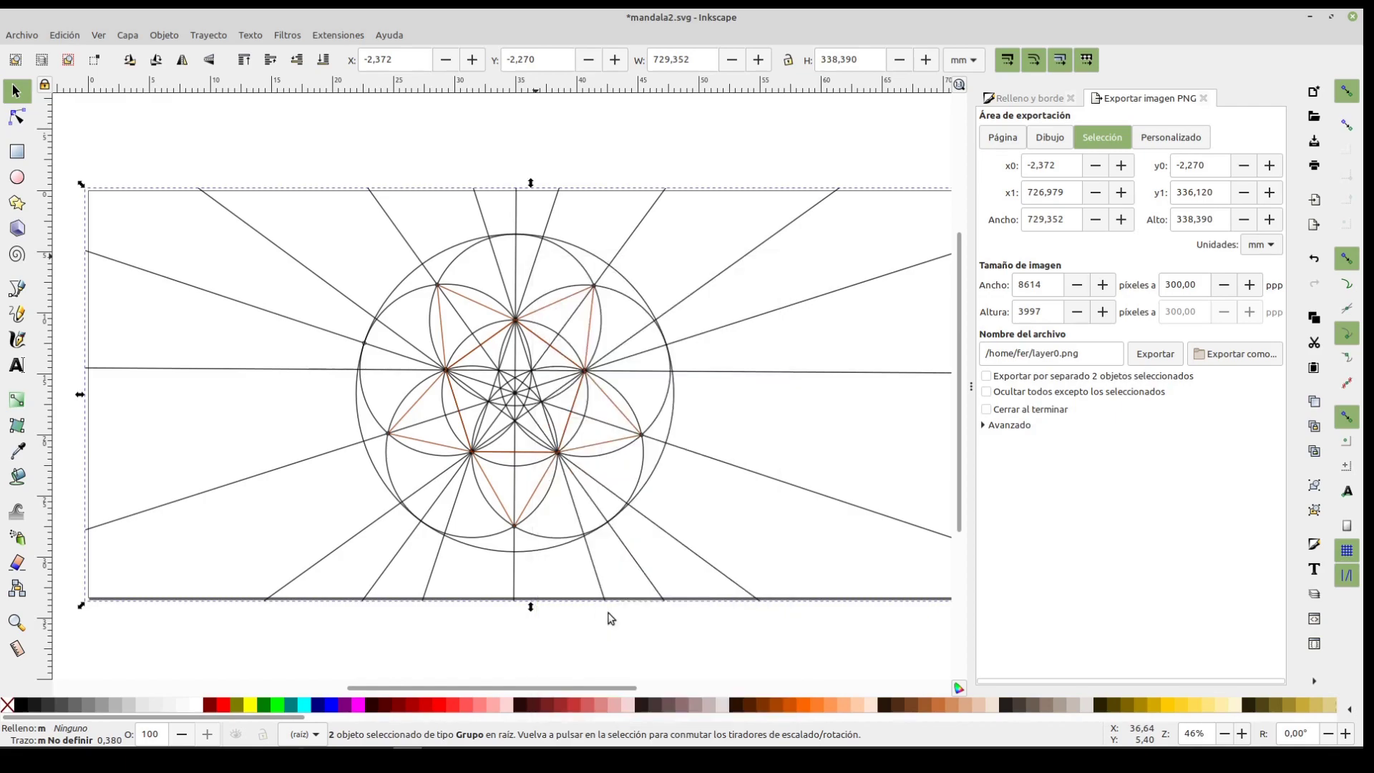
right_click(531, 272)
click(598, 630)
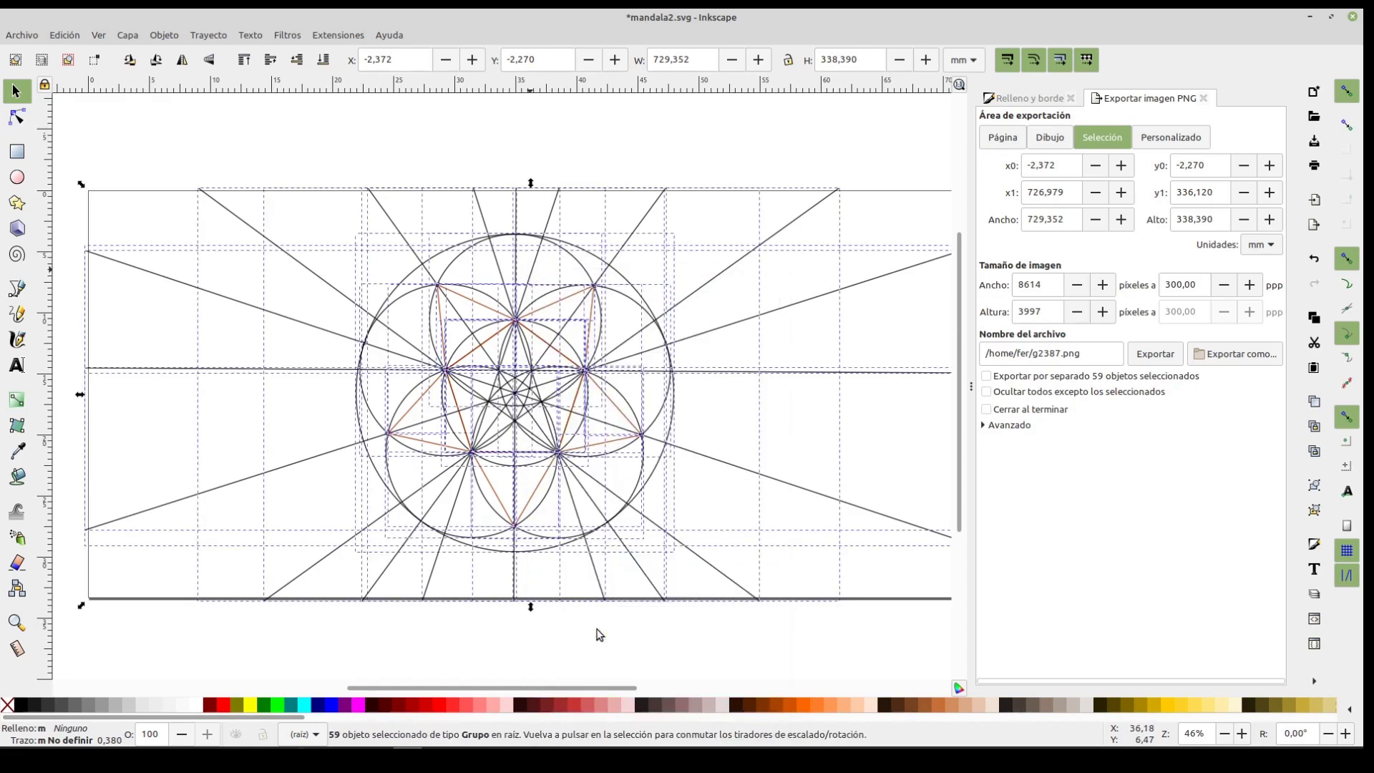
Select all the separated pieces of the mandala, ungroup them once more and clear the selection
click(558, 293)
click(141, 149)
drag(78, 160, 770, 654)
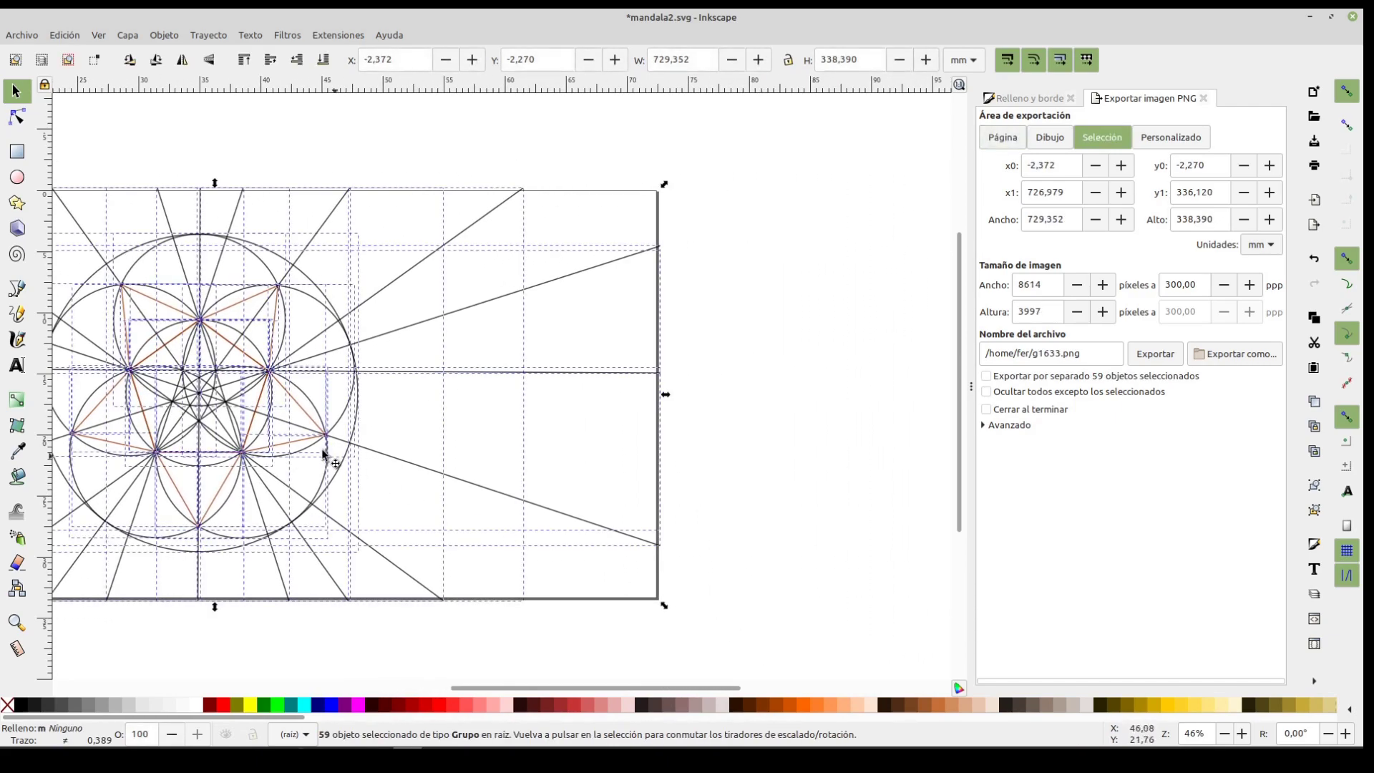
right_click(298, 448)
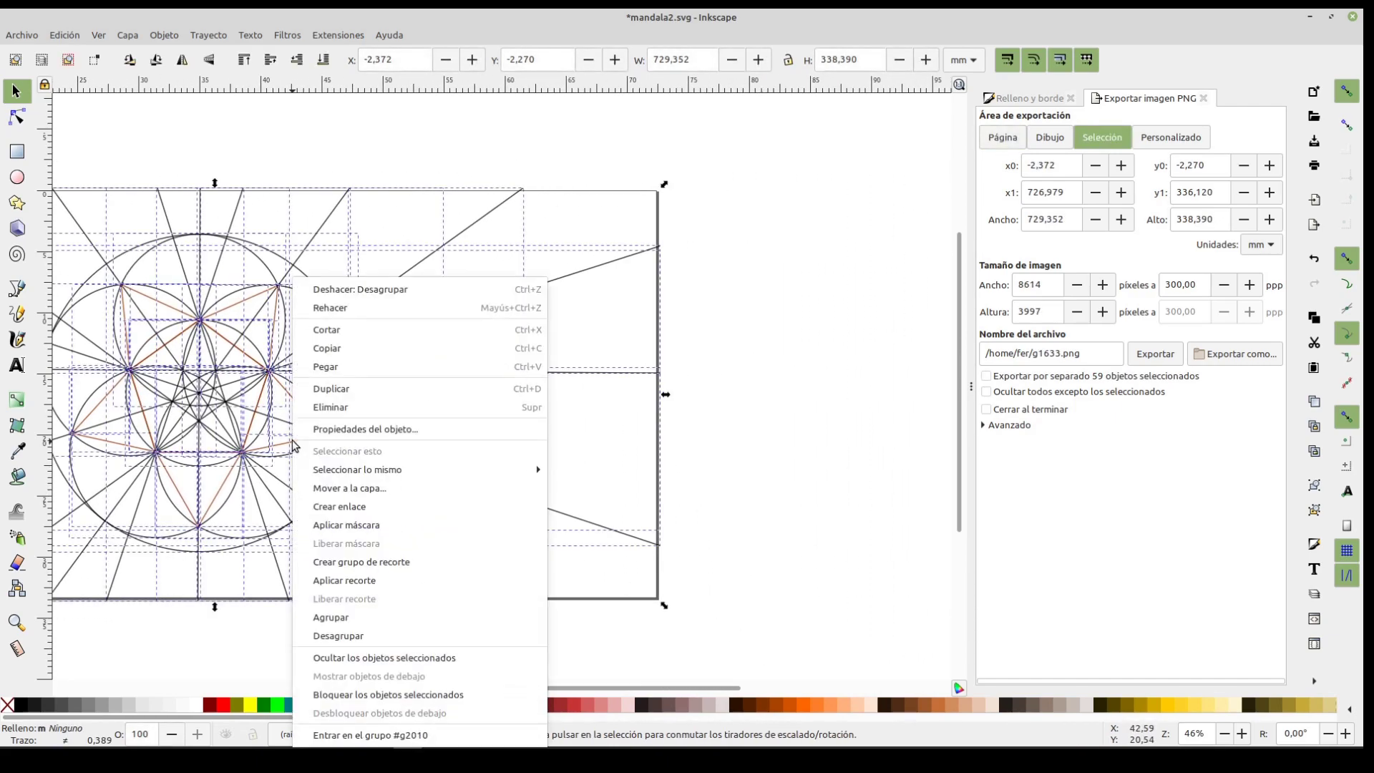
click(373, 639)
click(708, 454)
scroll(429, 475, left, 8)
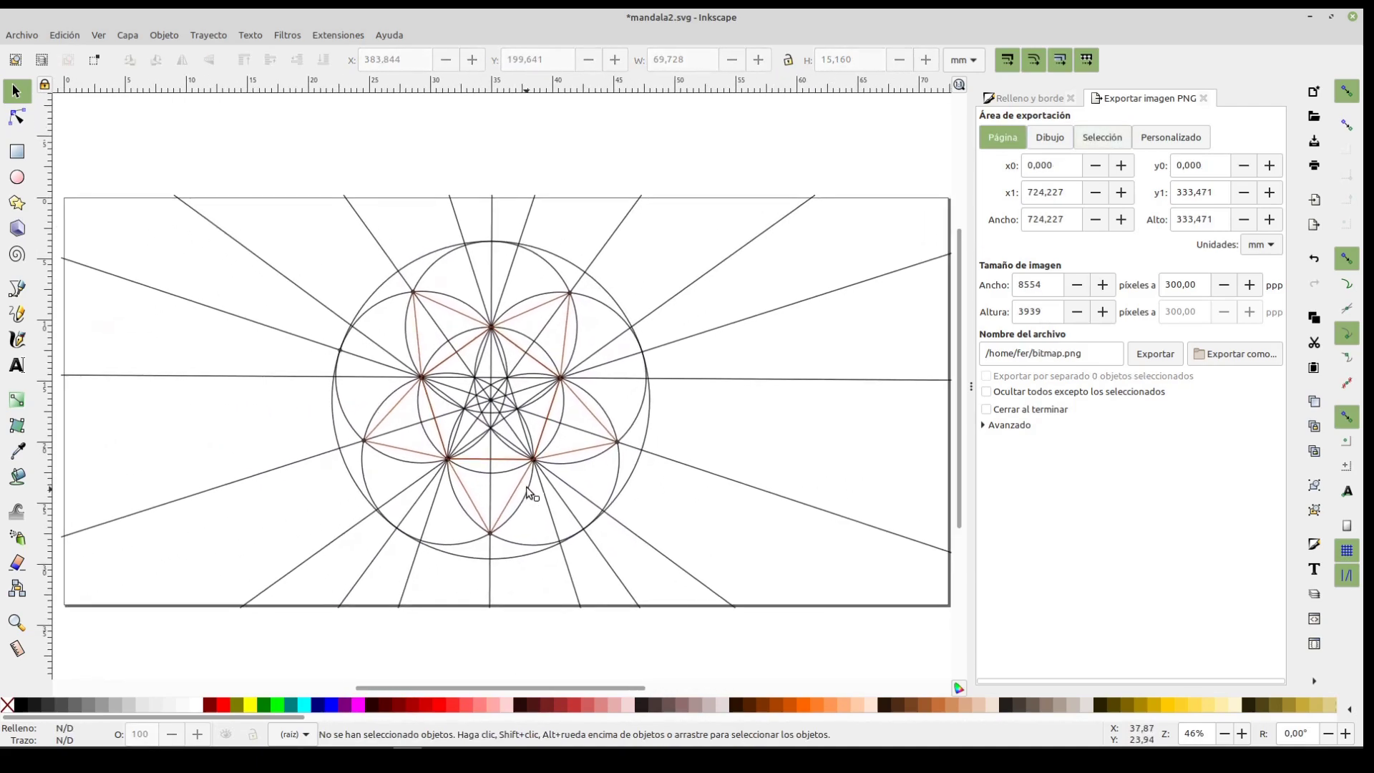
click(438, 325)
drag(461, 308, 590, 248)
key(ctrl+z)
Select every piece of the drawing and give them all a uniform black stroke colour
key(minus)
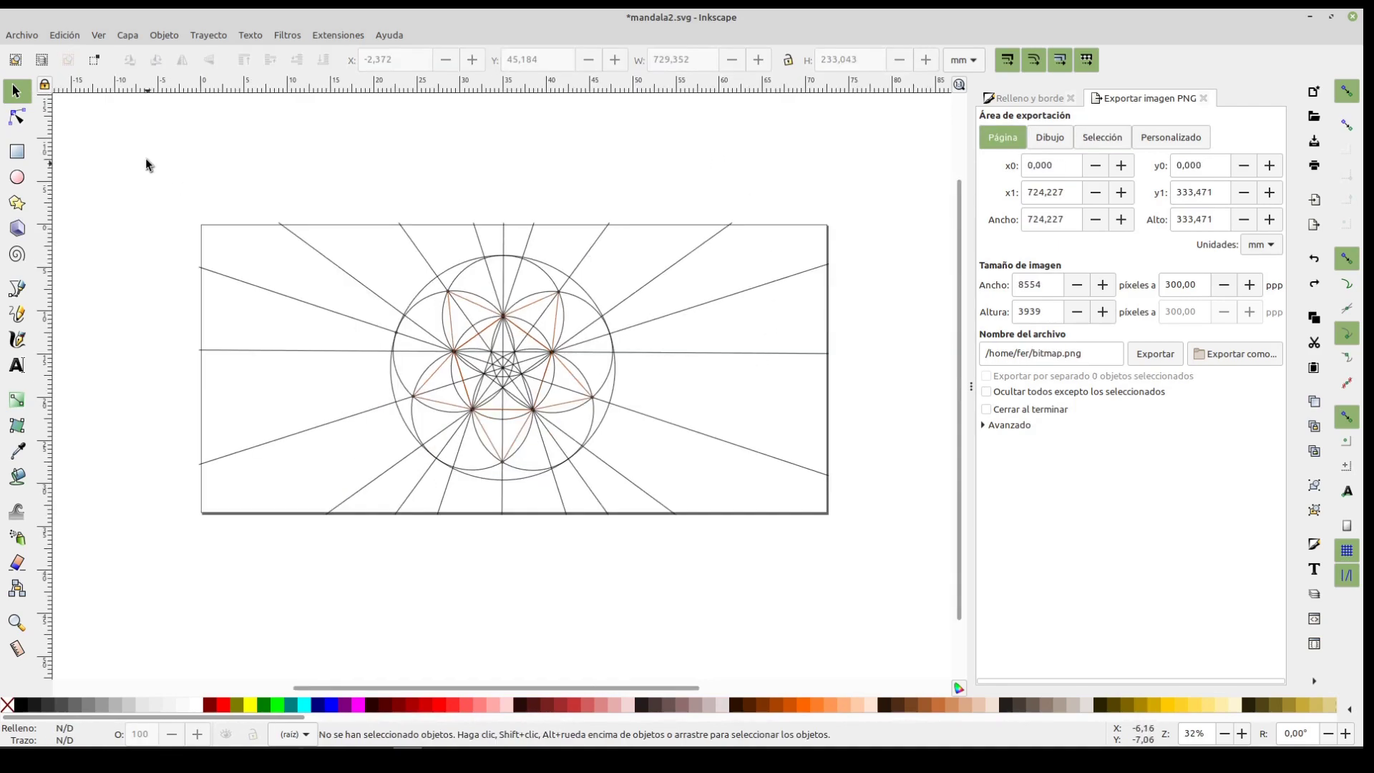
mouse_move(133, 136)
mouse_down()
mouse_move(420, 393)
mouse_move(887, 551)
mouse_up()
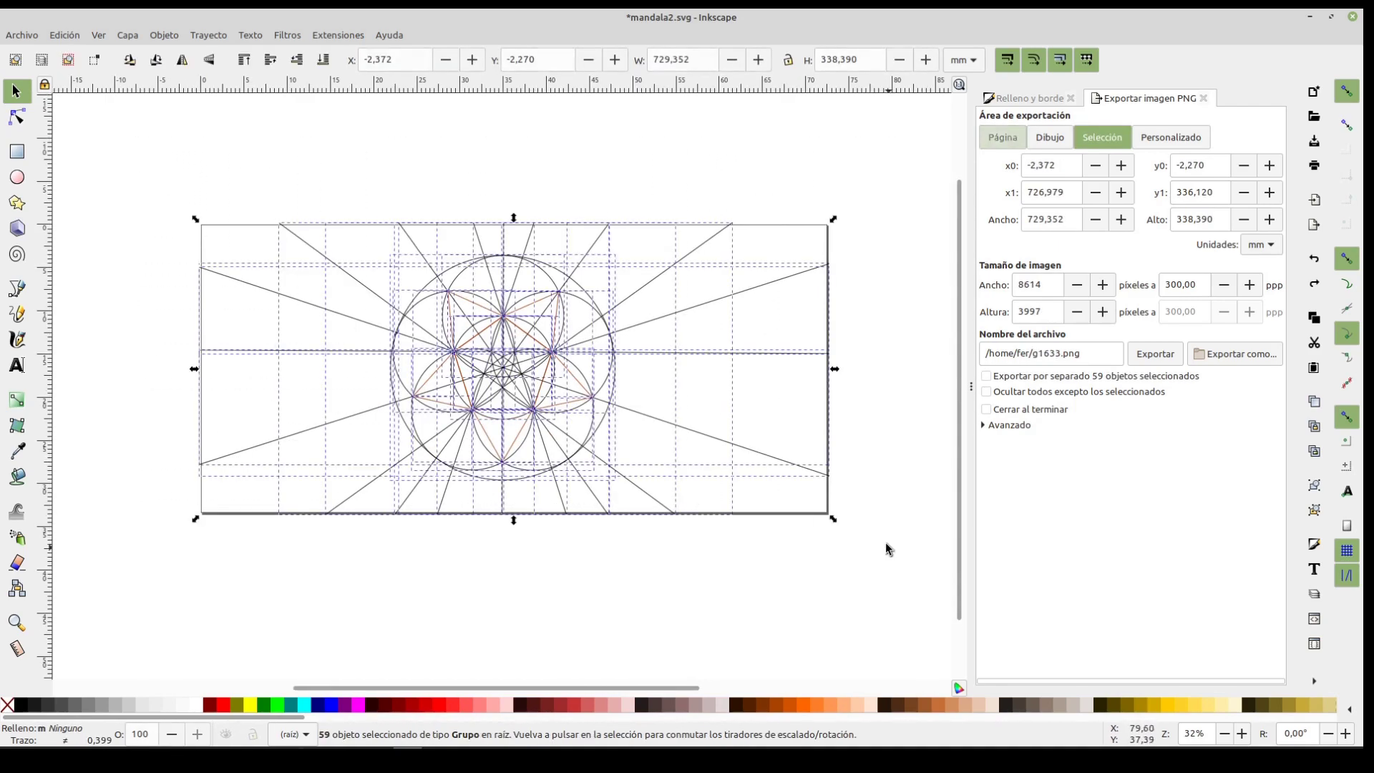
click(1040, 105)
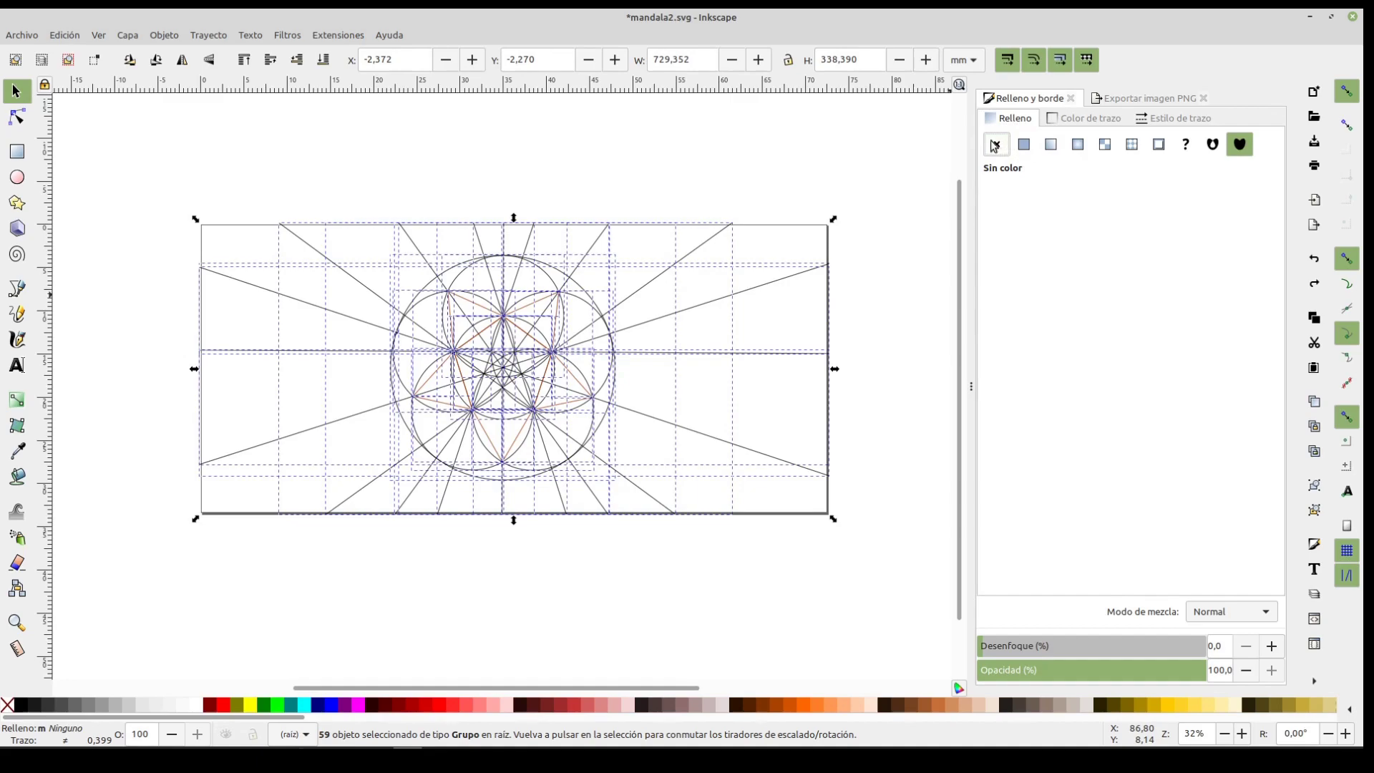
click(1085, 118)
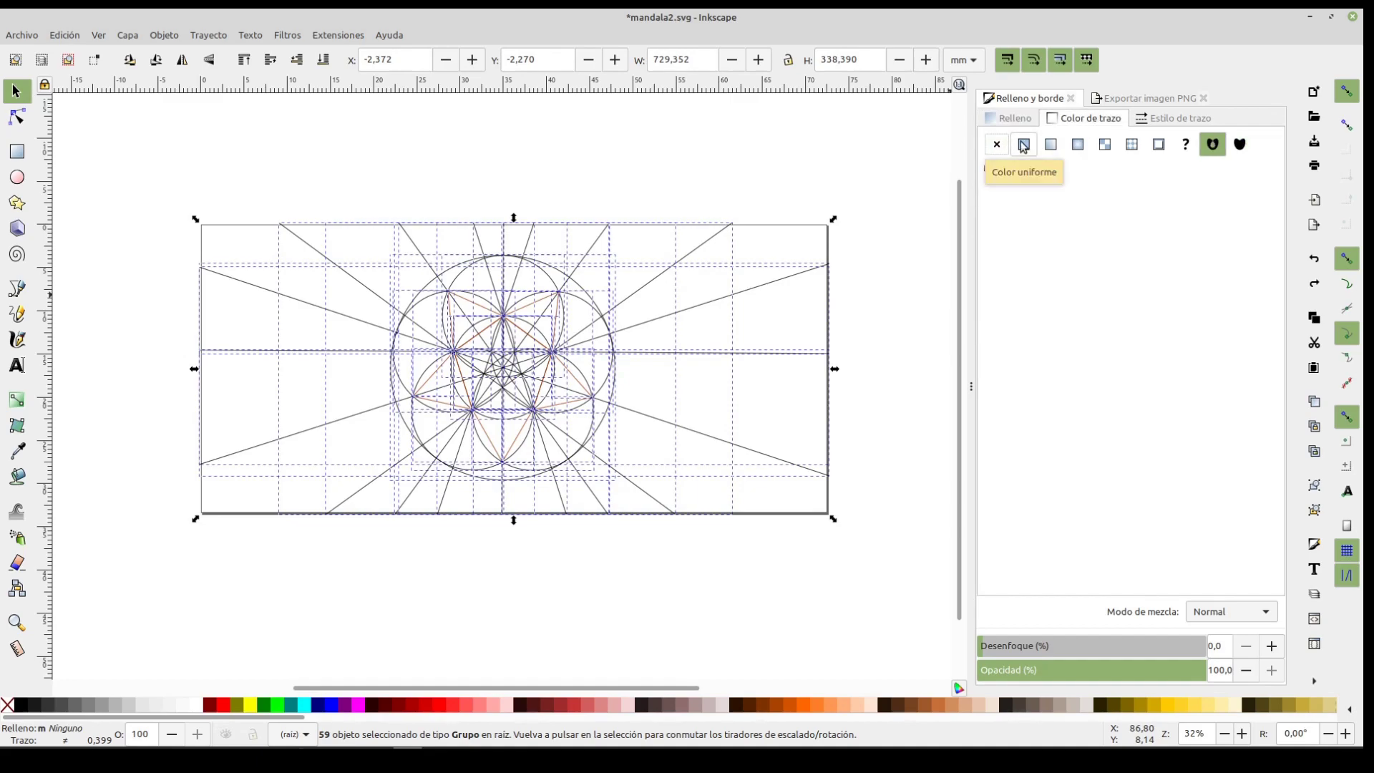
click(1024, 147)
drag(1110, 337, 1013, 286)
Set the stroke width of all selected pieces to 1 px and clear the selection
click(1168, 123)
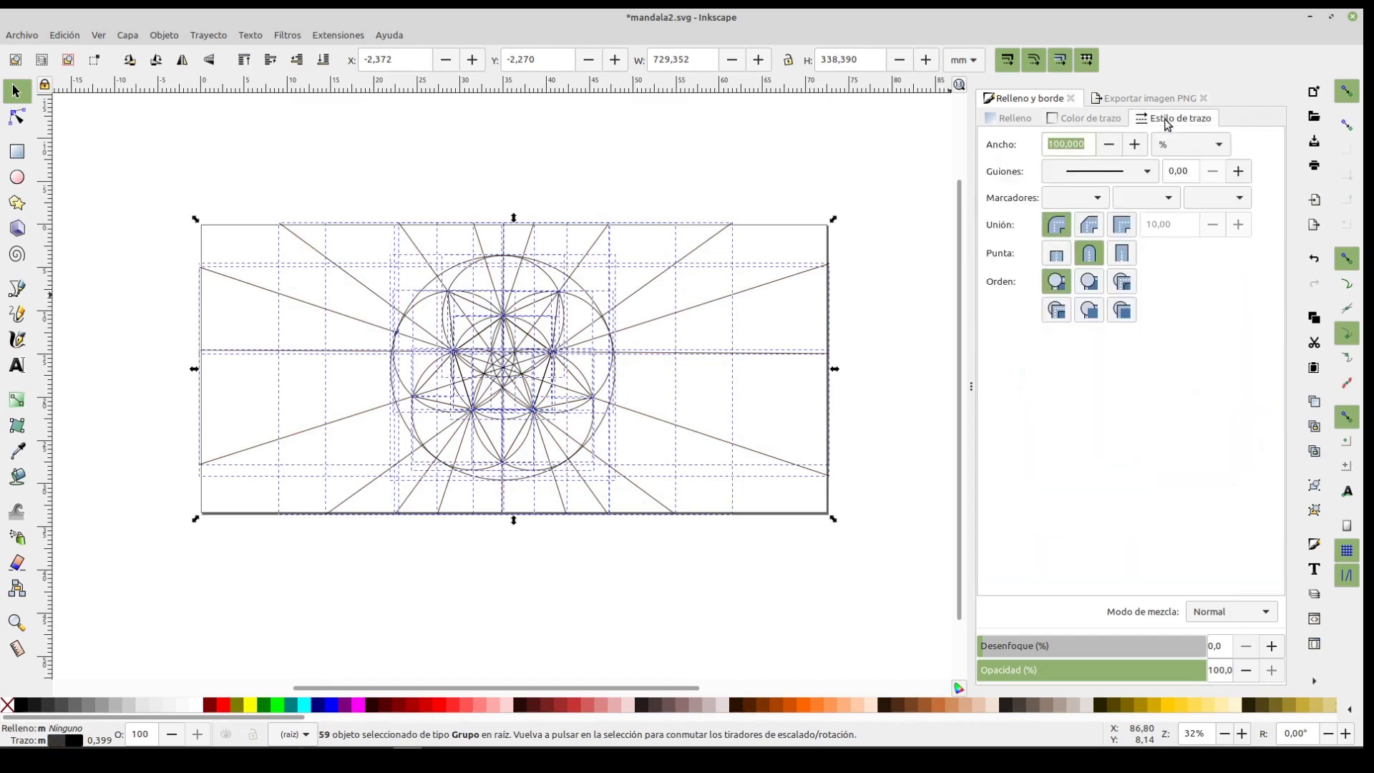
click(1182, 150)
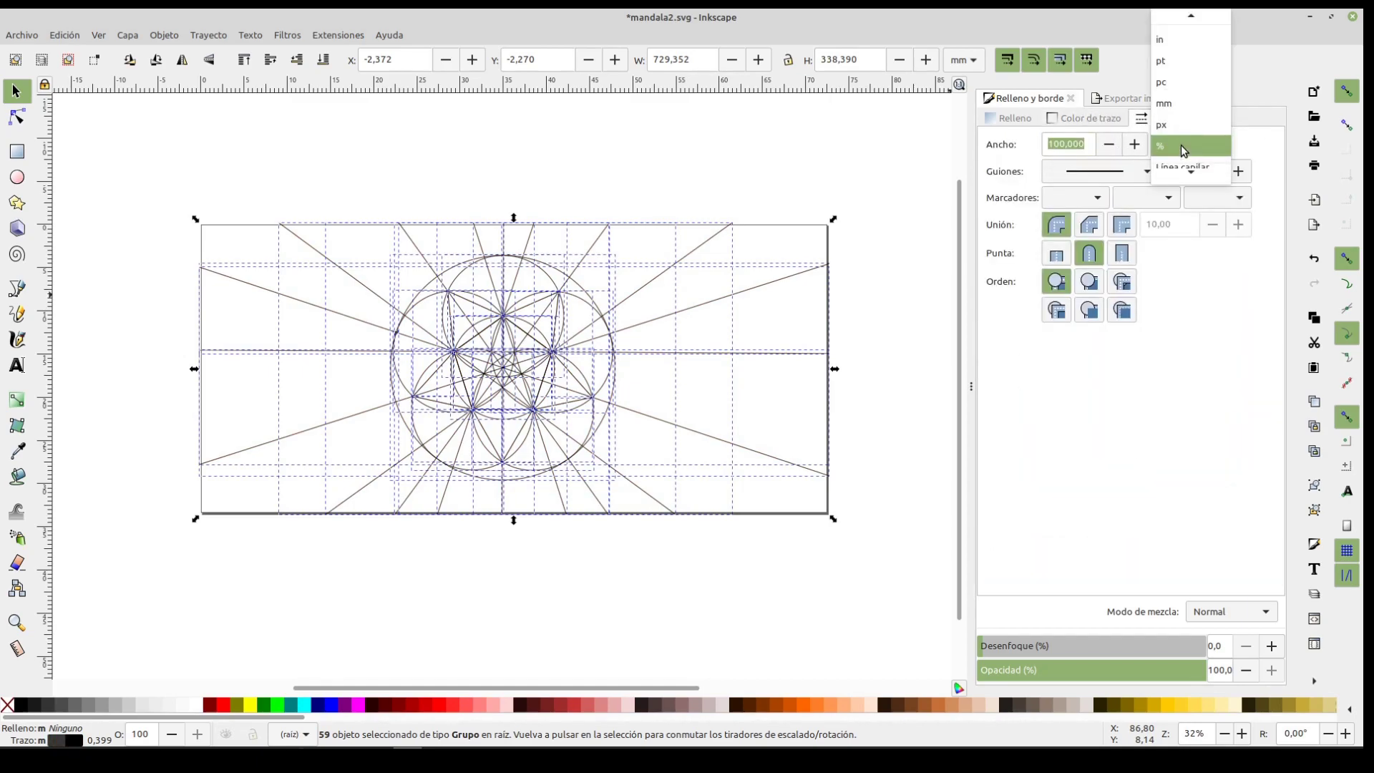
click(1082, 148)
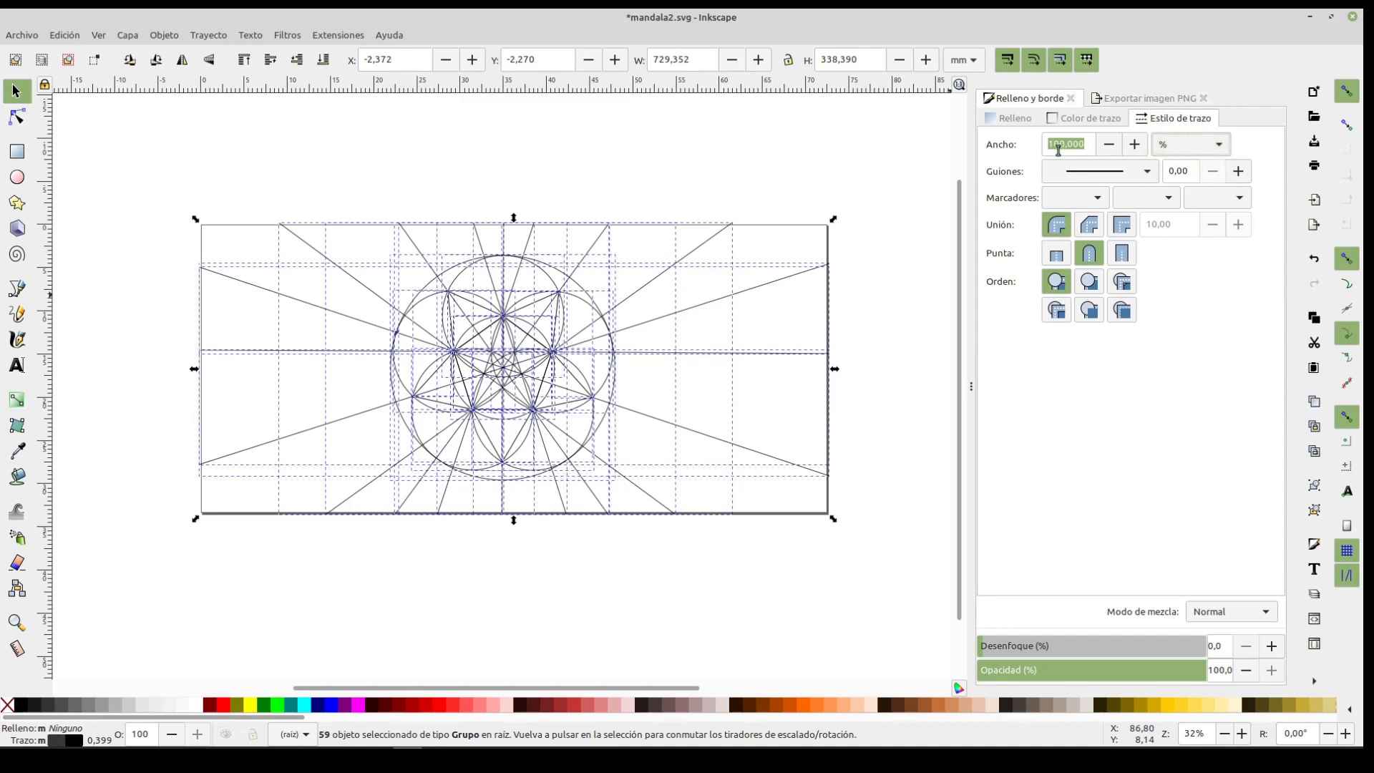
key(1)
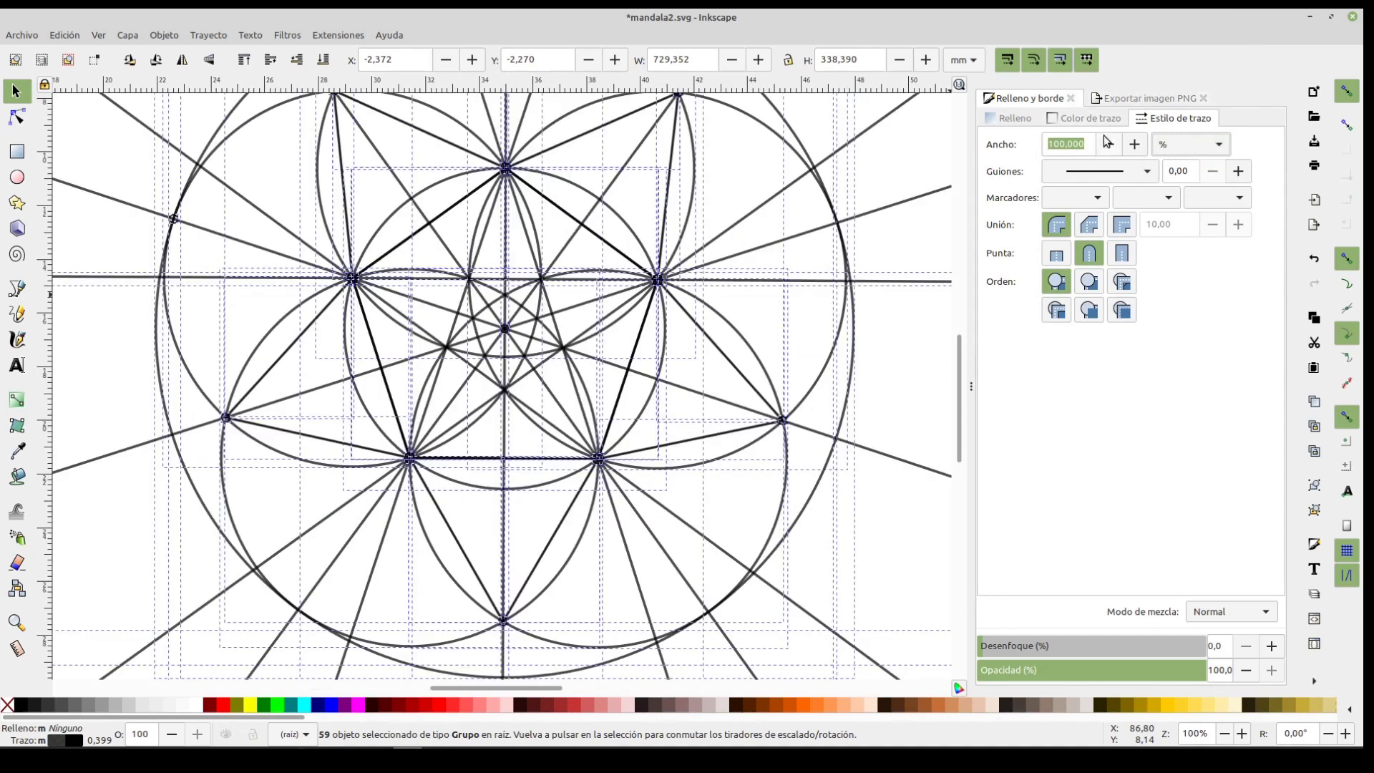
text(1)
click(1188, 145)
click(1173, 124)
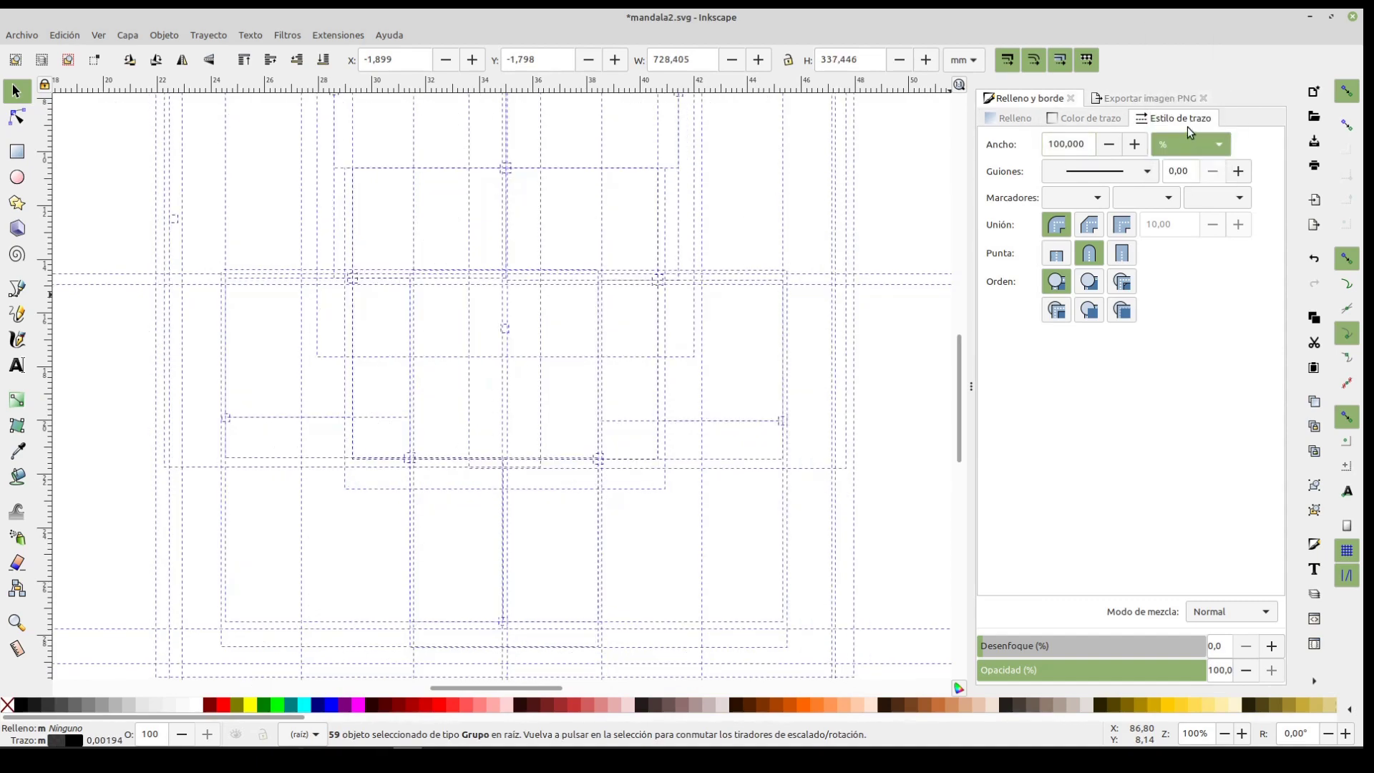
triple_click(1090, 148)
text(1)
key(Return)
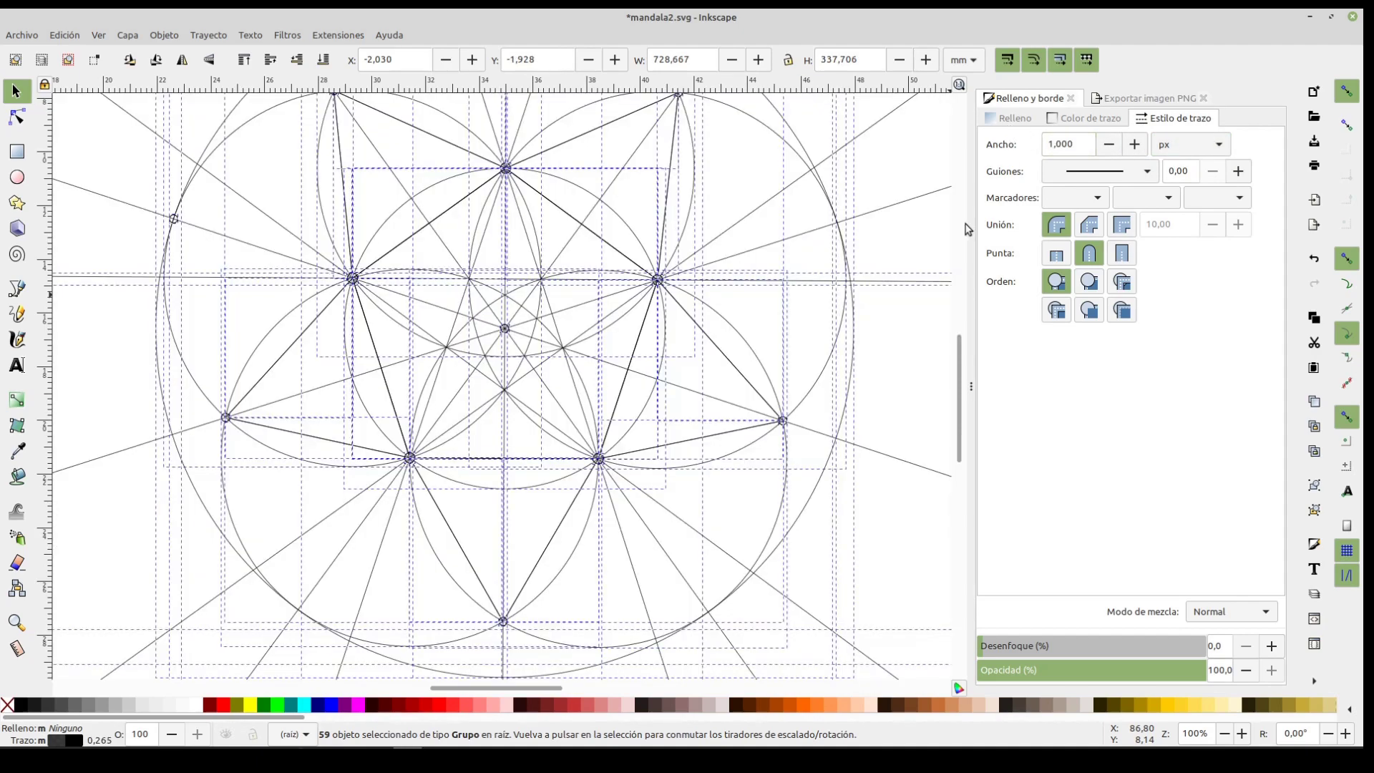
click(912, 333)
scroll(830, 393, down, 2)
scroll(641, 350, up, 8)
scroll(621, 359, down, 7)
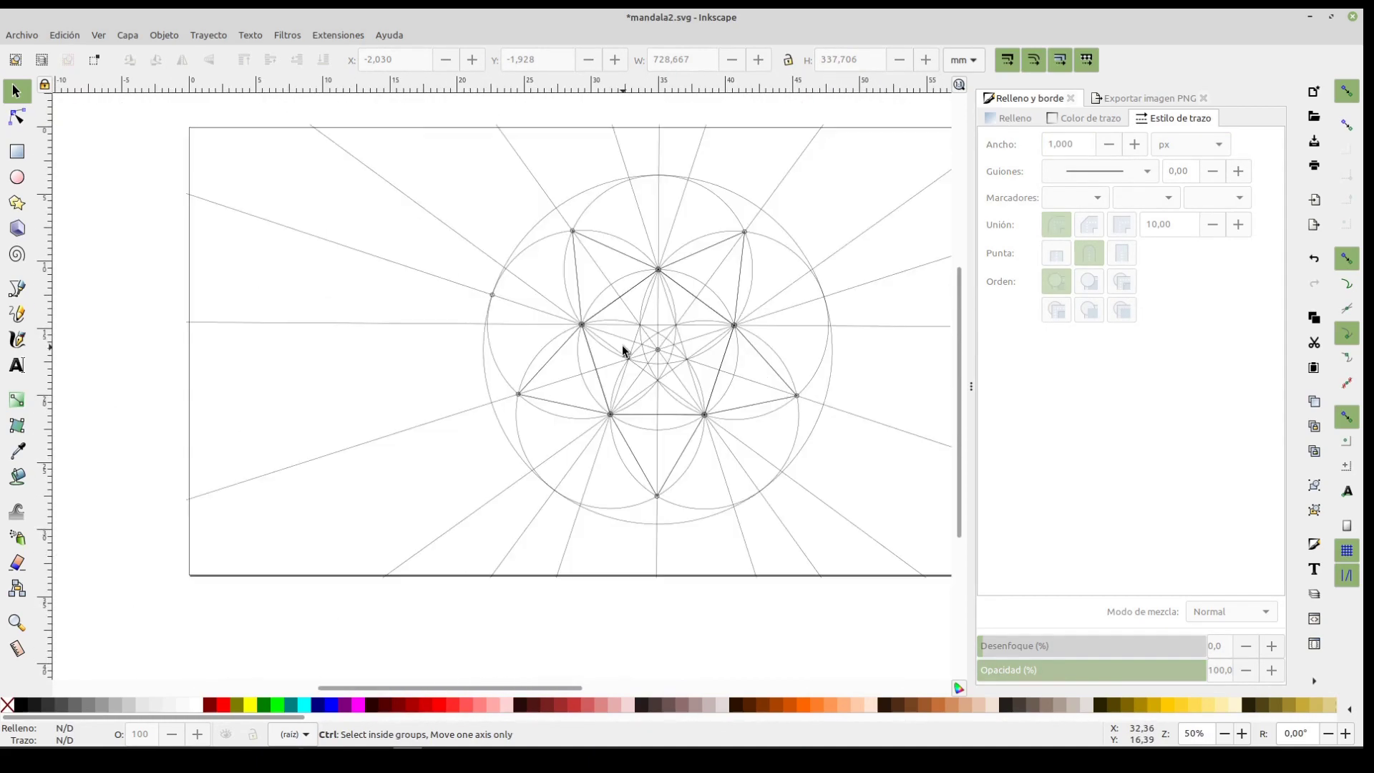
Delete the overlapping point markers at the mandala's upper-left petal tip
drag(714, 347, 668, 429)
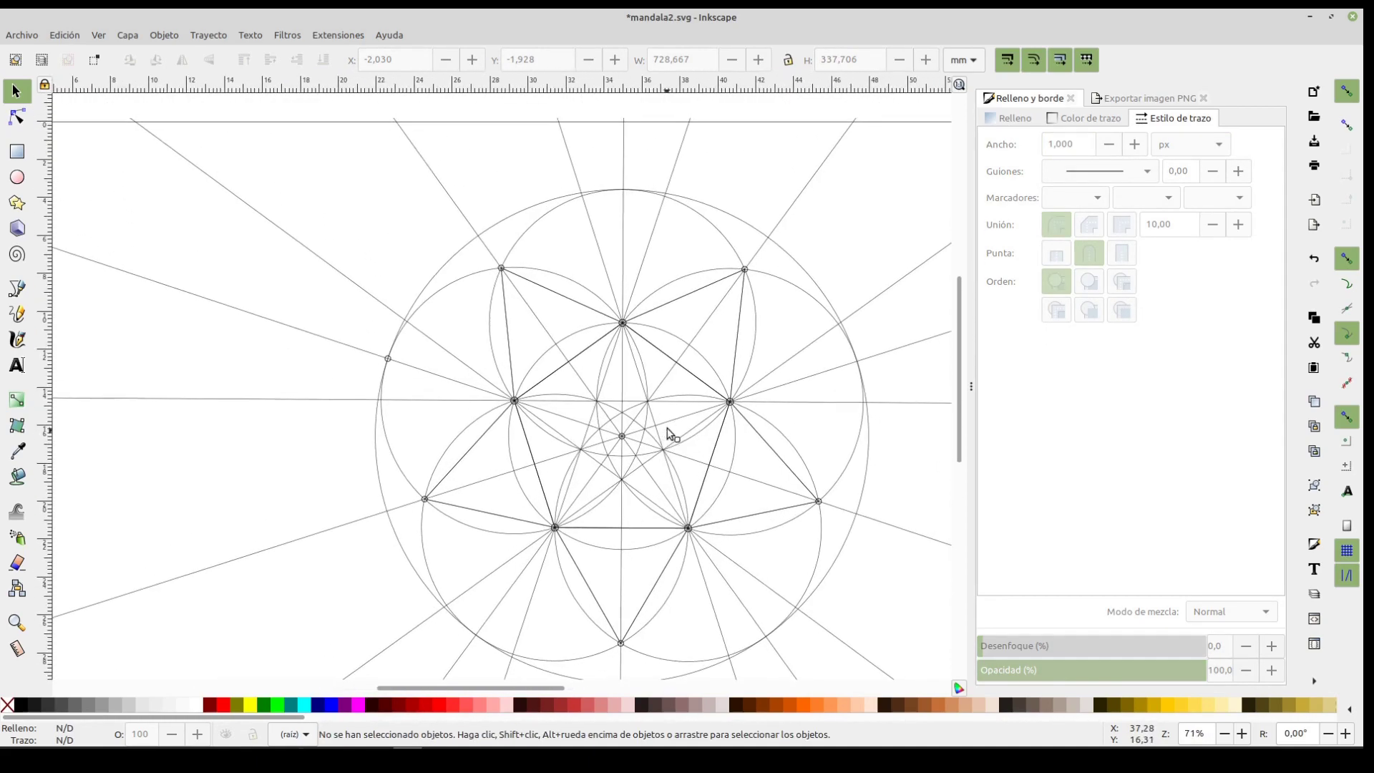
scroll(499, 279, up, 4)
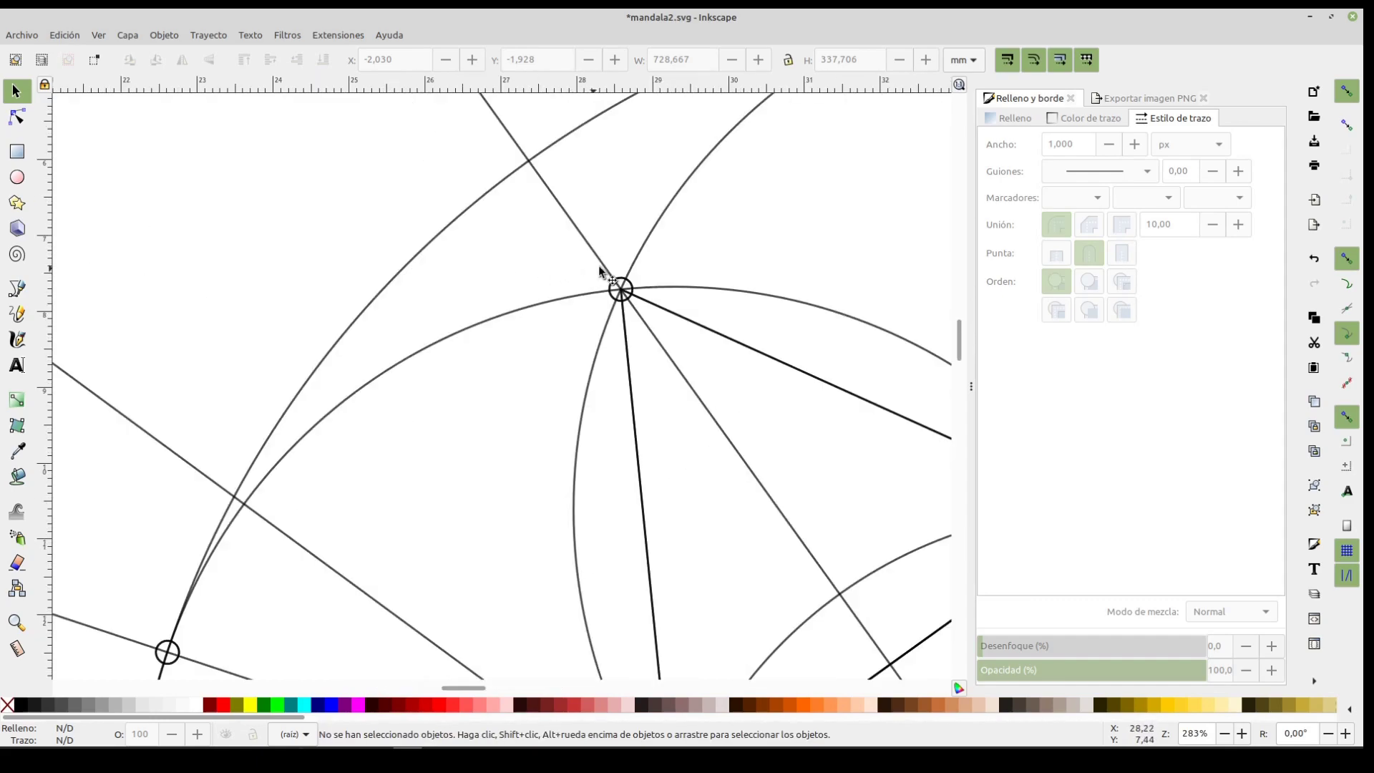
click(621, 288)
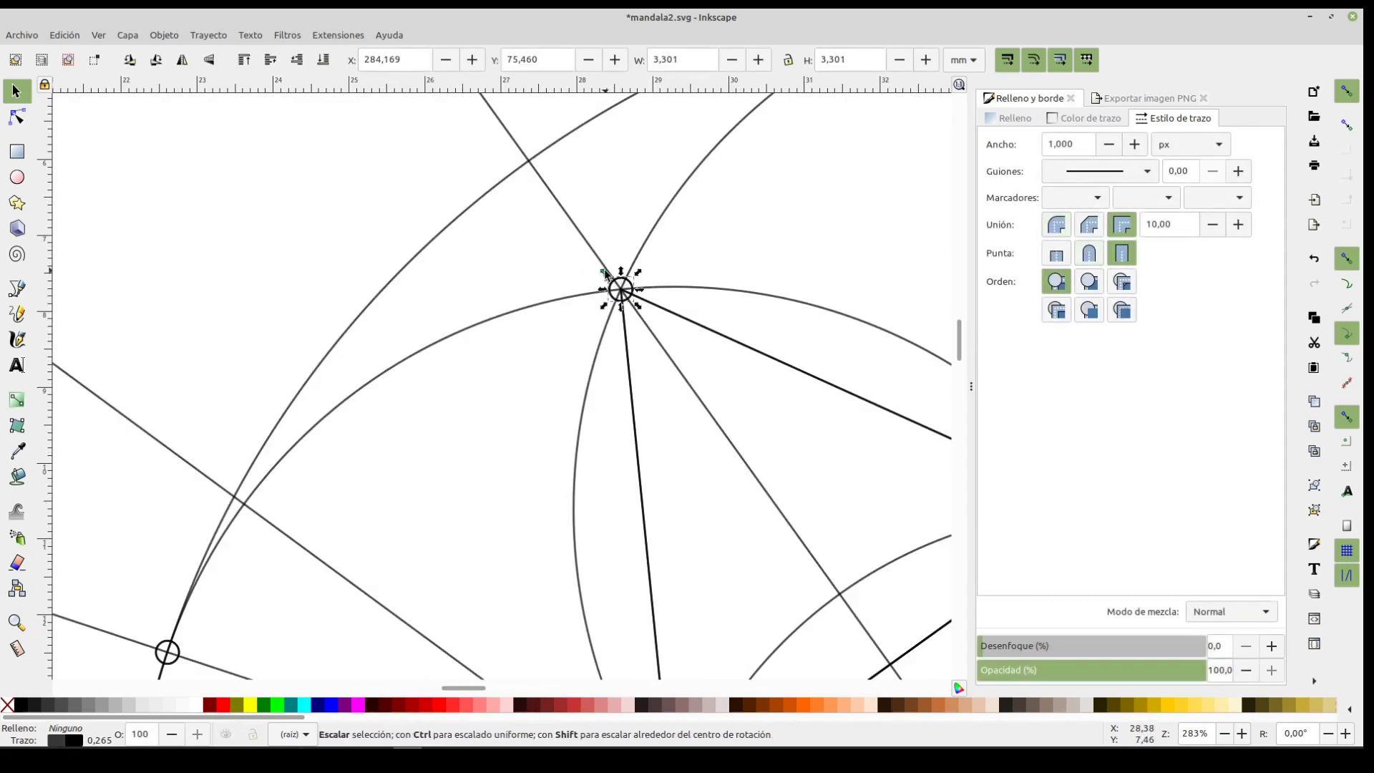
key(Escape)
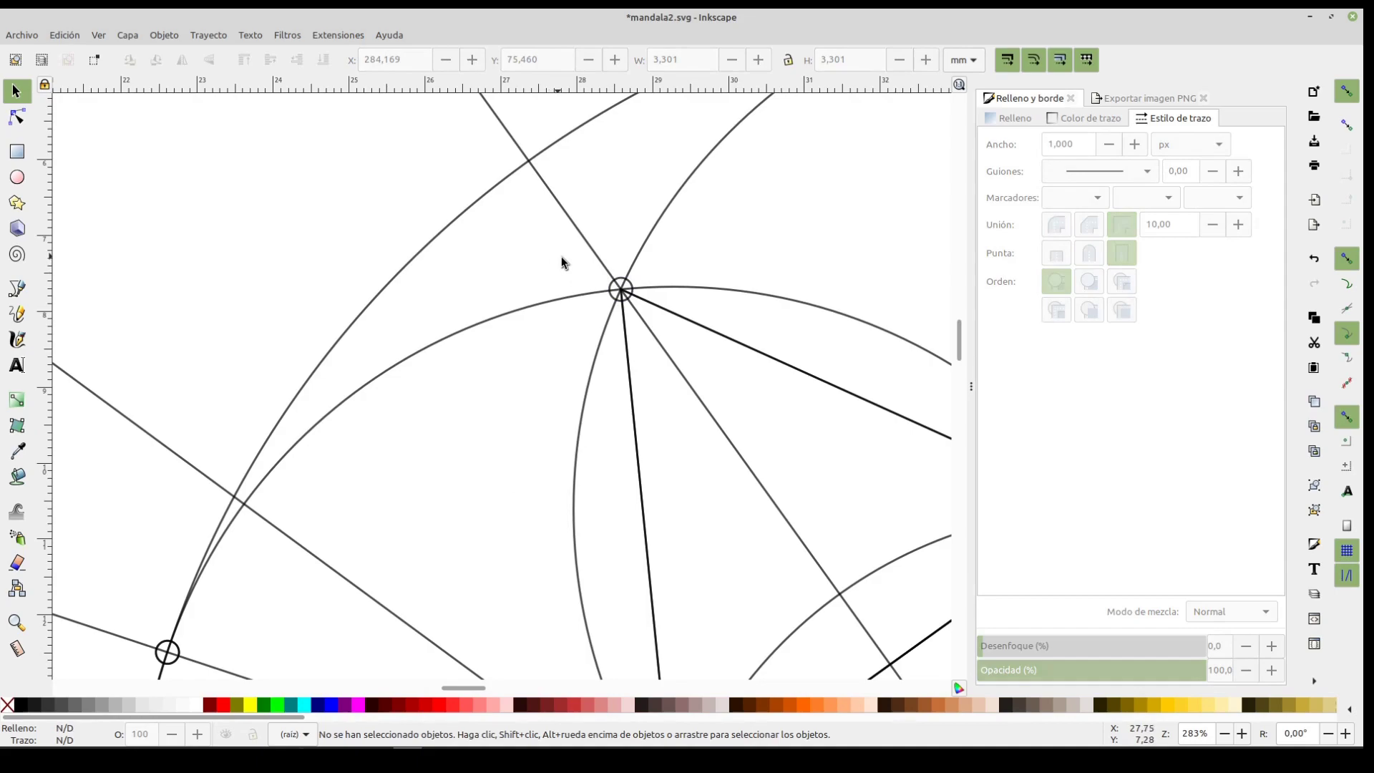
click(677, 289)
key(Escape)
Delete the point markers on the outer circle's left edge and at the pentagon's left vertex
scroll(309, 381, down, 5)
scroll(309, 381, left, 2)
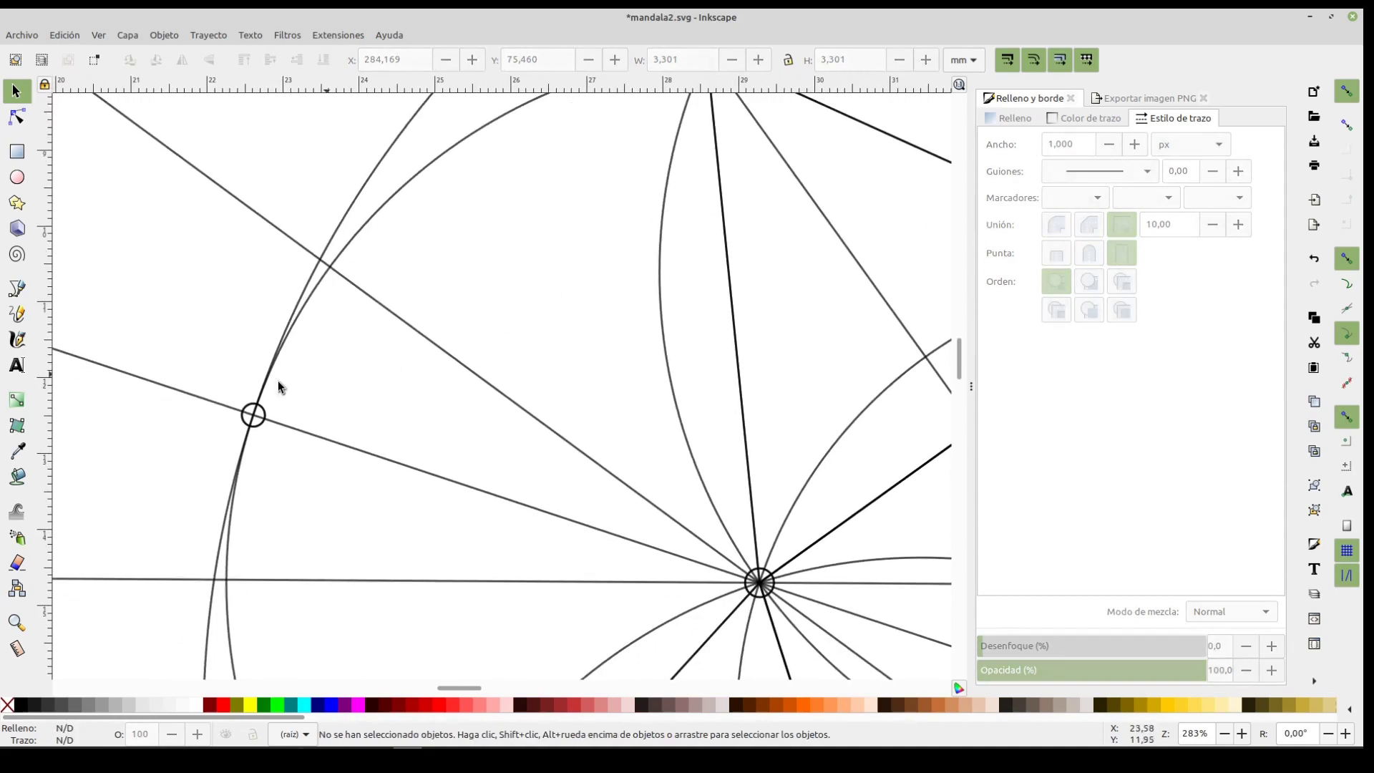
drag(210, 352, 310, 462)
key(Delete)
drag(667, 486, 806, 628)
key(Delete)
Delete the point markers at the lower-left petal tip and the pentagon's lower-left vertex
scroll(546, 420, down, 10)
scroll(546, 420, left, 3)
scroll(469, 281, down, 1)
drag(469, 286, 573, 515)
key(Delete)
scroll(438, 303, down, 3)
scroll(439, 303, left, 10)
scroll(557, 265, down, 3)
scroll(557, 264, right, 6)
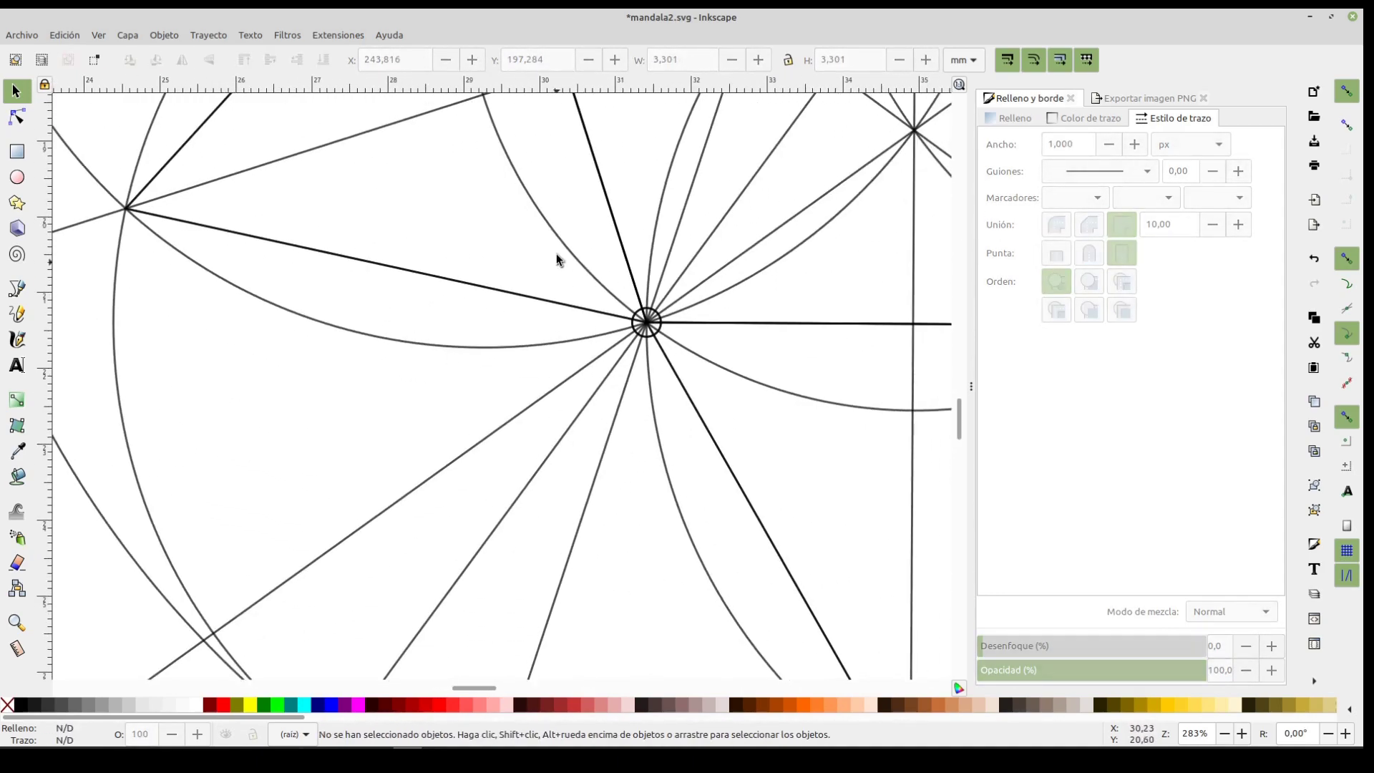
drag(555, 270, 727, 429)
key(Delete)
Delete the point marker at the mandala's bottom petal tip
scroll(561, 269, down, 6)
scroll(561, 270, left, 2)
scroll(399, 446, right, 6)
scroll(400, 446, up, 2)
drag(410, 465, 641, 575)
key(Delete)
Delete the point markers at the lower-right petal tip and the pentagon's lower-right vertex
scroll(505, 394, down, 2)
scroll(505, 394, right, 5)
scroll(811, 294, right, 4)
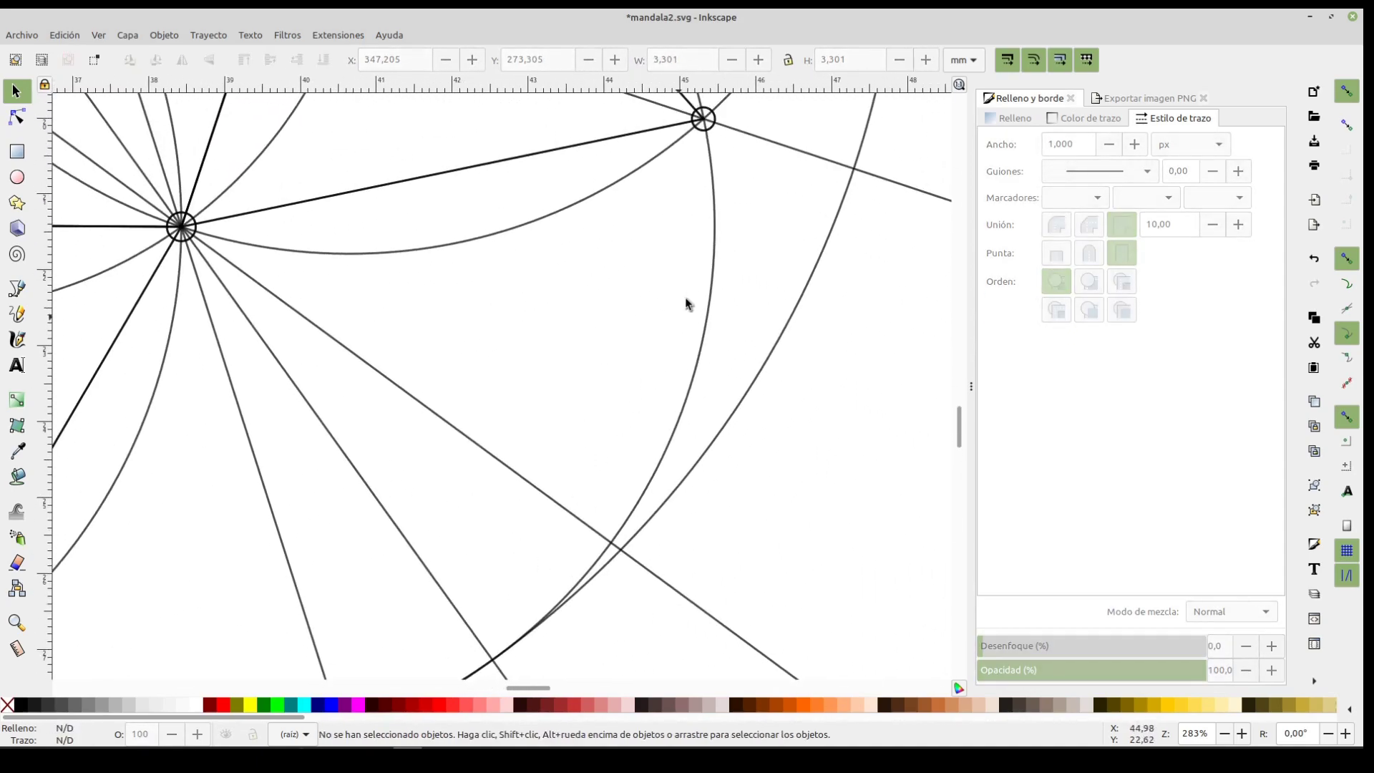
scroll(684, 307, up, 3)
drag(752, 443, 672, 310)
key(Delete)
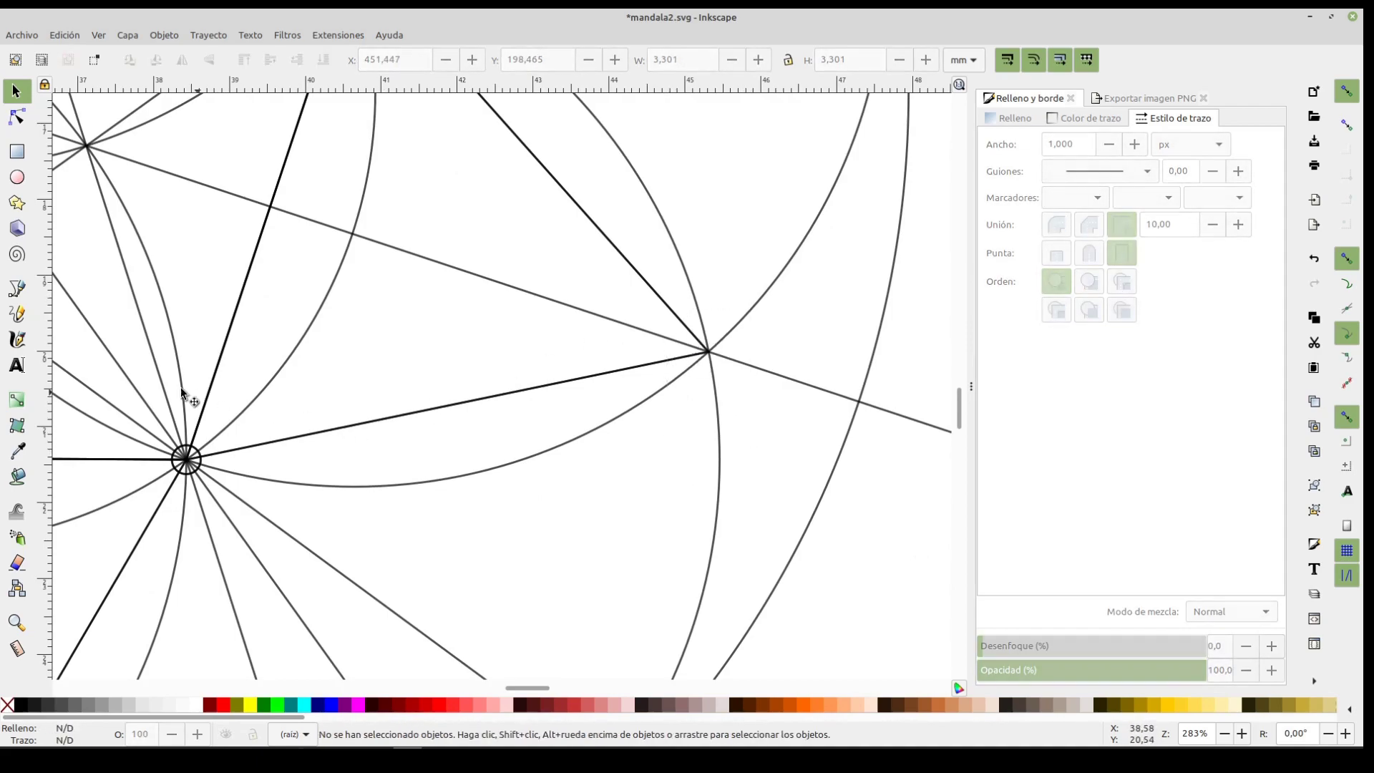
drag(290, 401, 146, 519)
key(Delete)
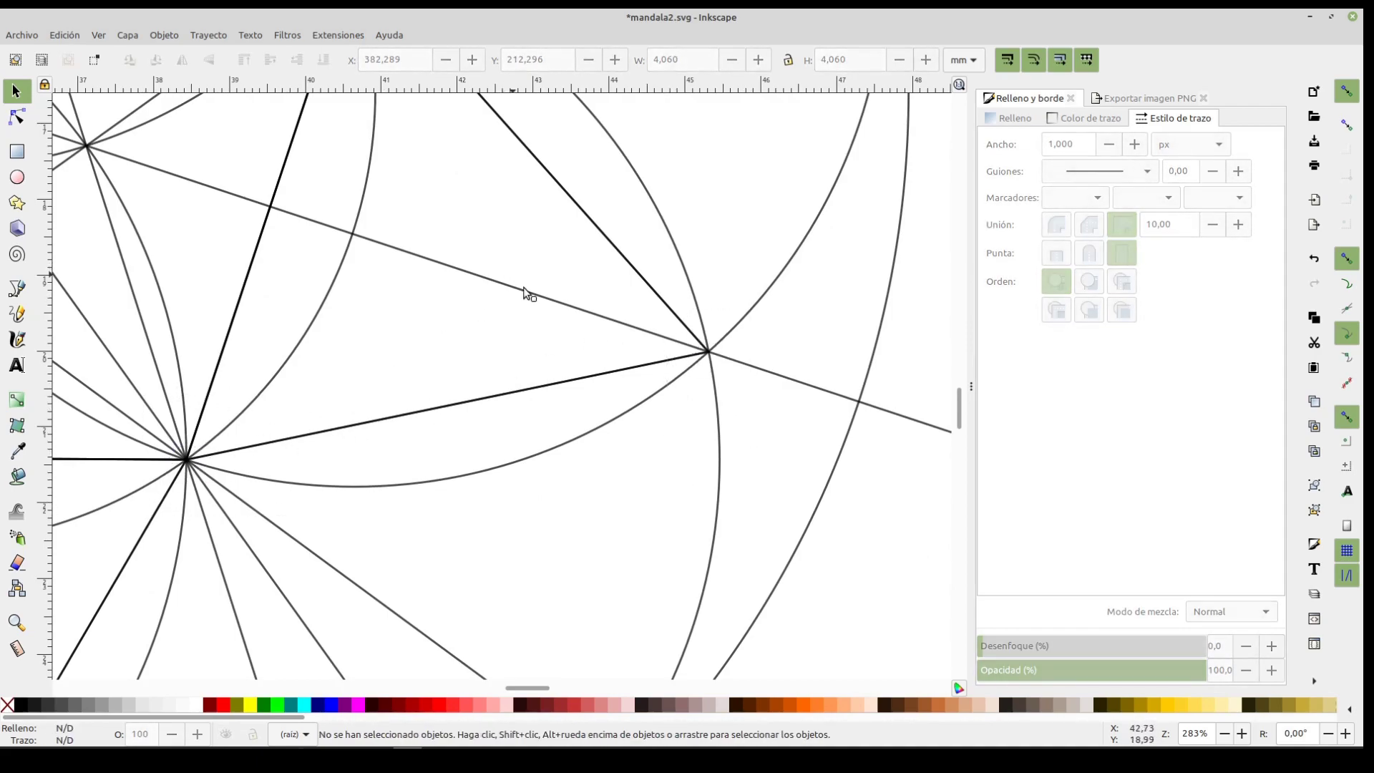
Delete the point markers at the pentagon's right vertex and the upper-right petal tip
scroll(529, 300, up, 5)
scroll(529, 301, left, 2)
drag(573, 331, 389, 261)
key(Delete)
scroll(475, 422, up, 10)
drag(584, 395, 467, 277)
key(Delete)
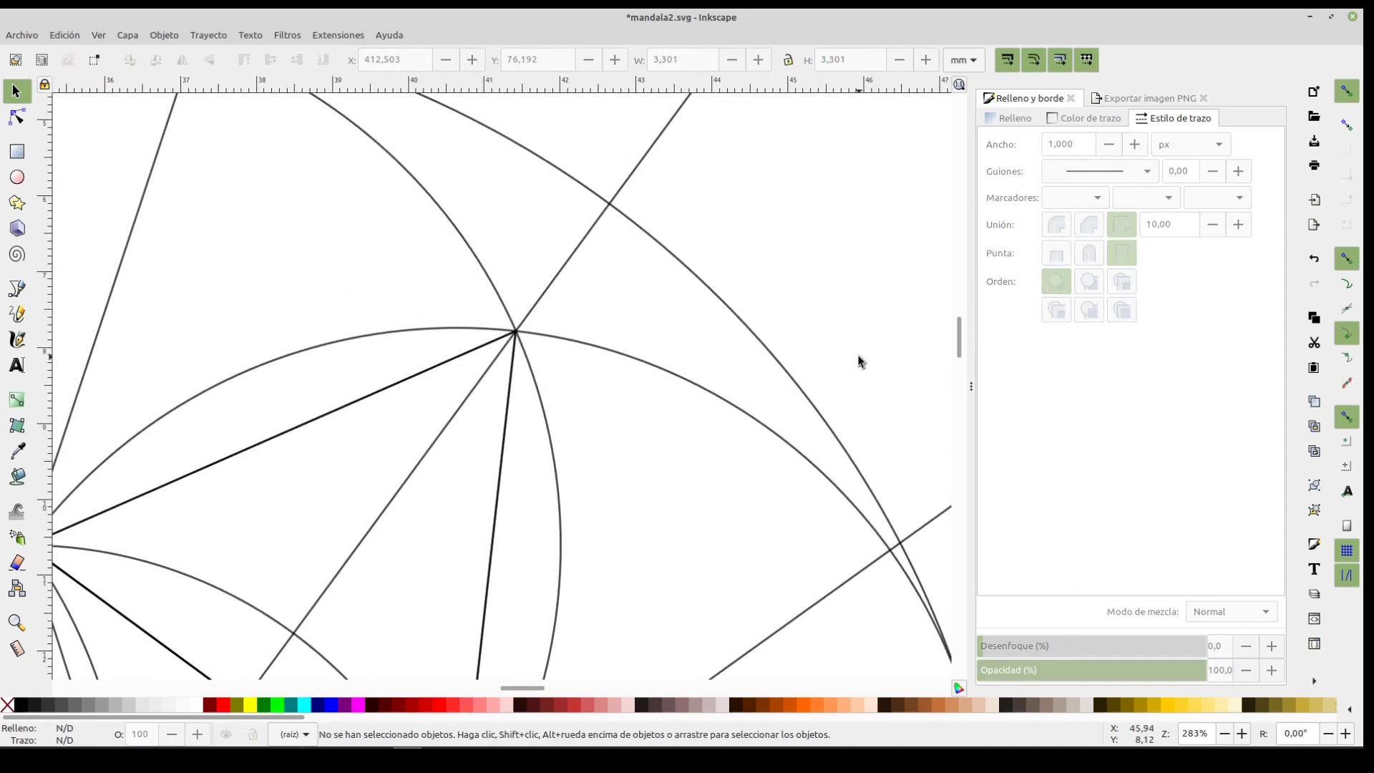
Delete the remaining point markers at the mandala's centre and the pentagon's top vertex
scroll(715, 344, right, 4)
scroll(608, 344, right, 4)
scroll(501, 365, down, 3)
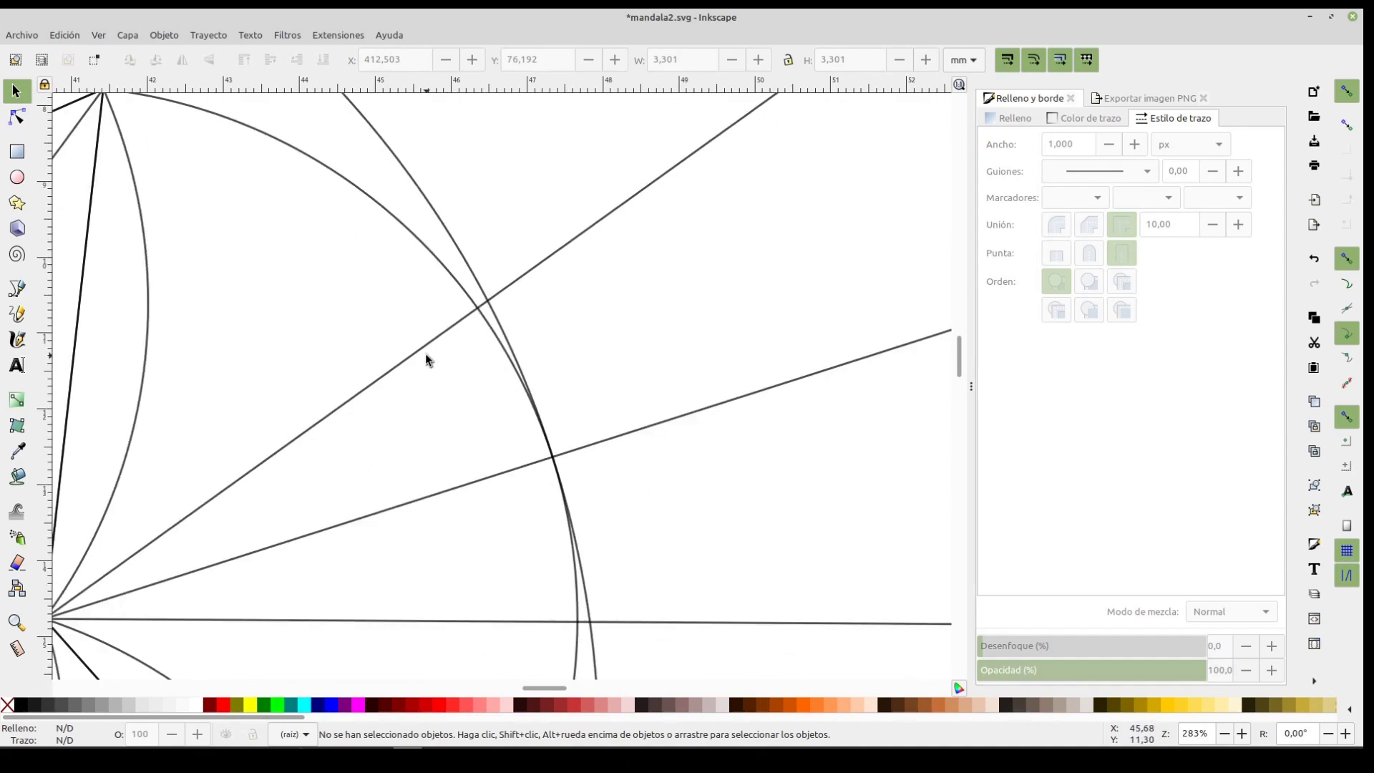
scroll(426, 360, down, 3)
scroll(438, 353, left, 2)
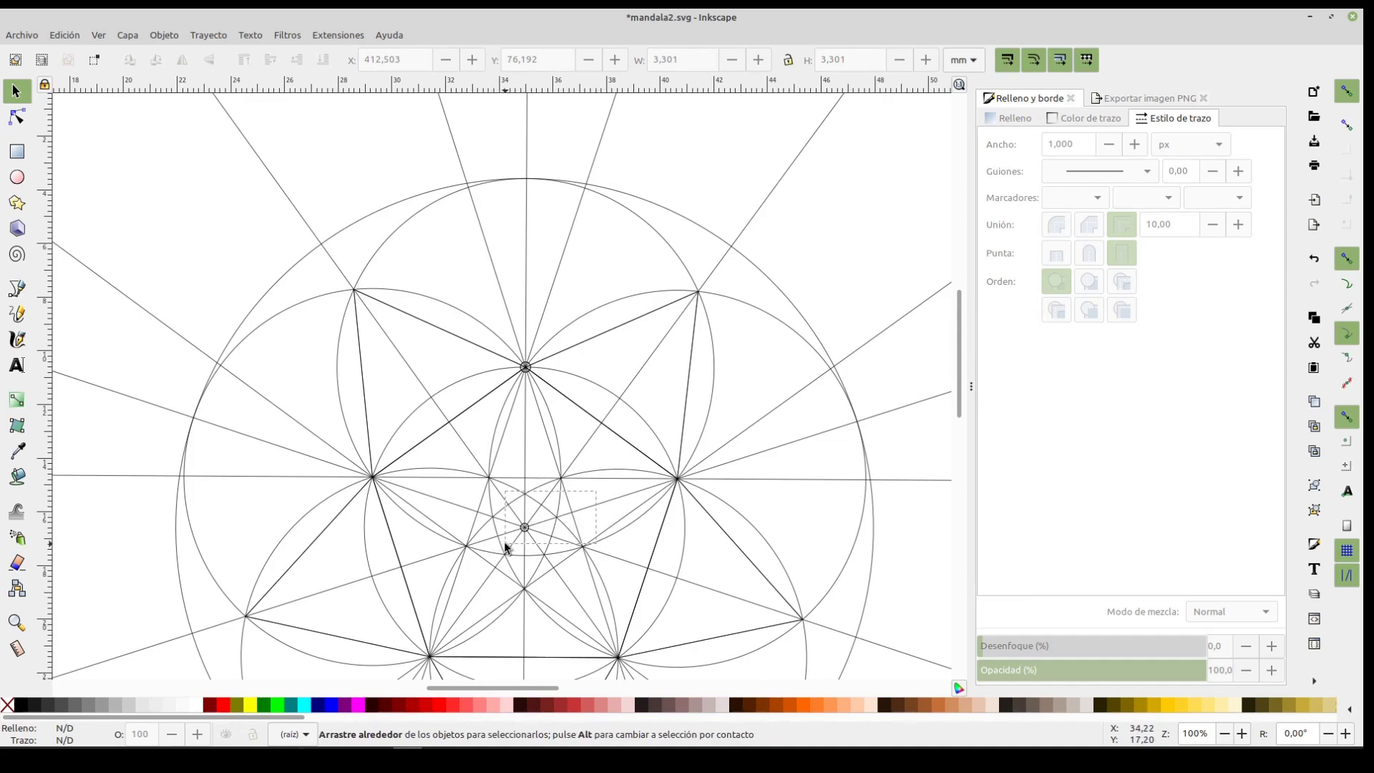
click(525, 530)
click(595, 301)
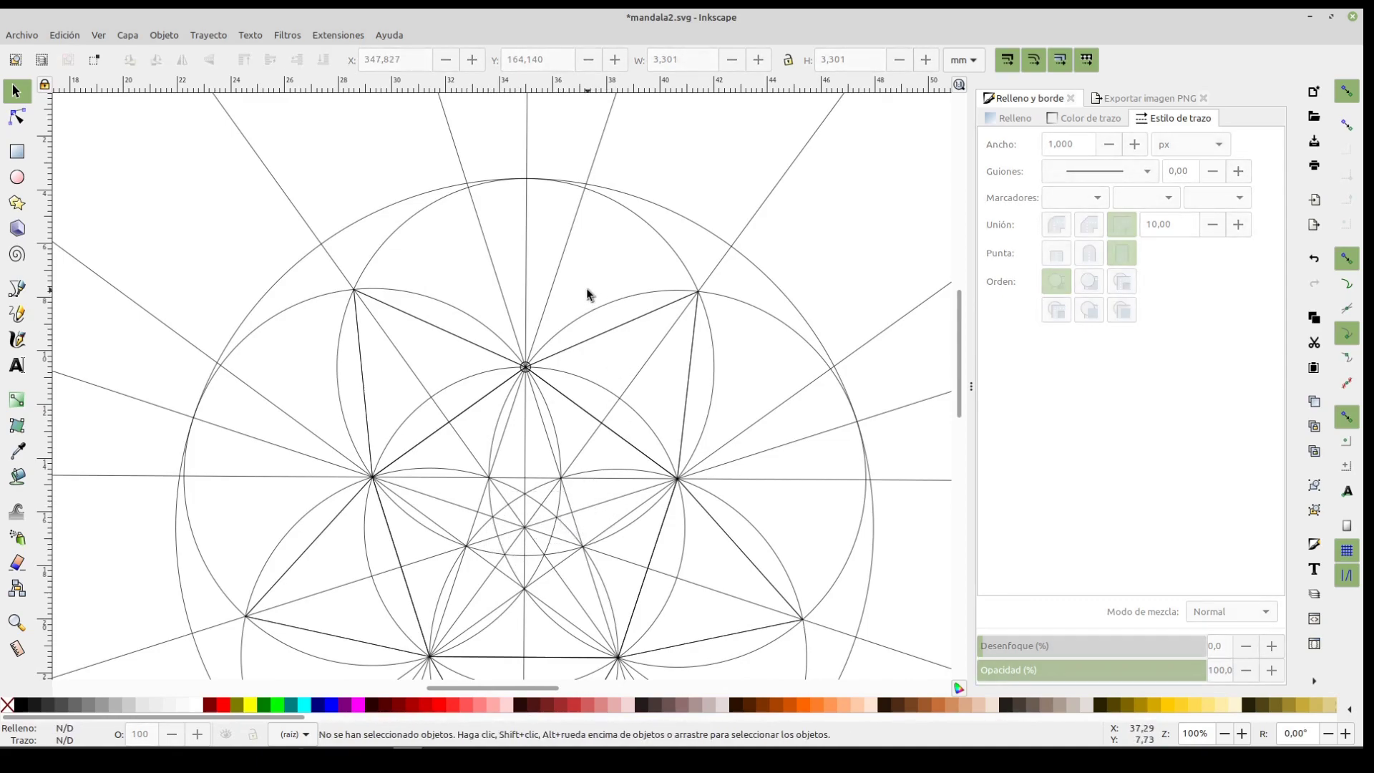
scroll(636, 449, down, 8)
scroll(633, 445, up, 11)
ctrl+scroll(576, 440, down, 3)
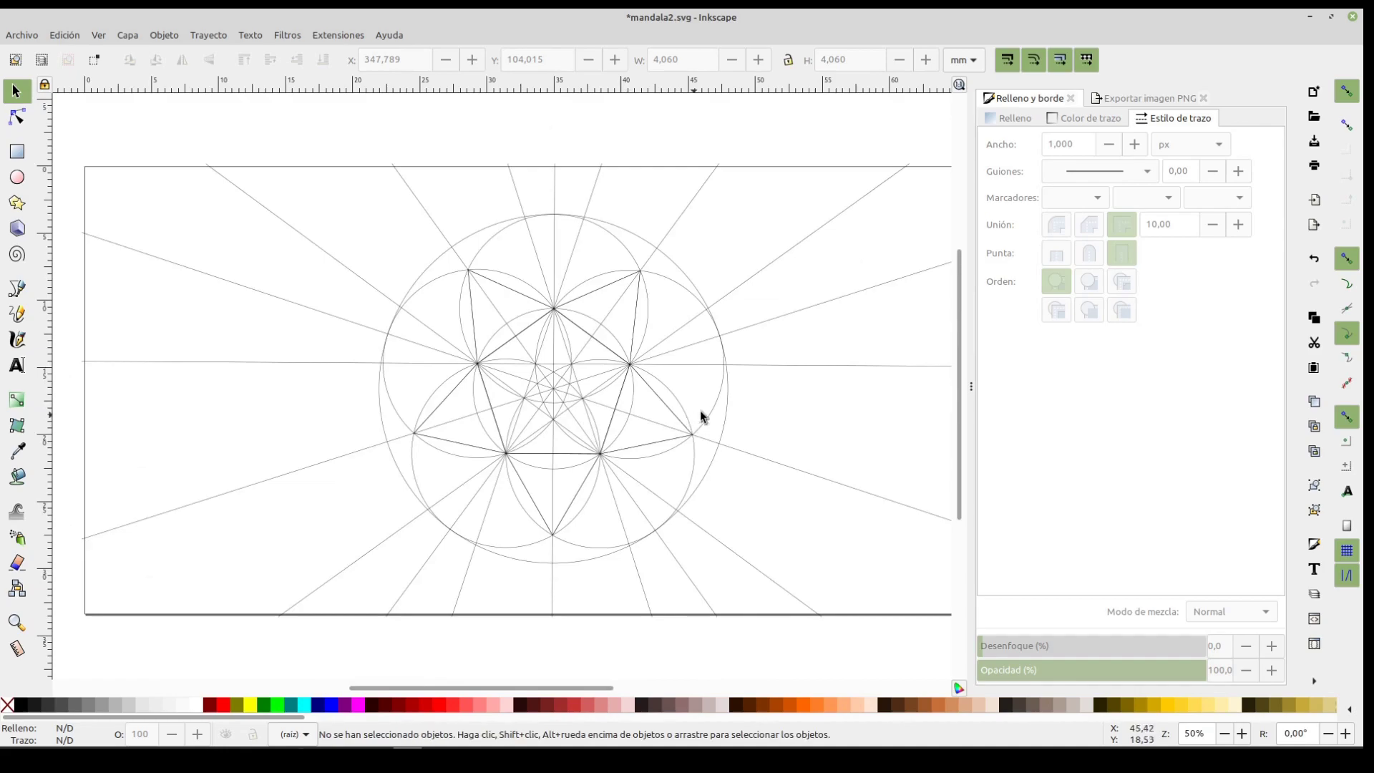
ctrl+scroll(612, 417, down, 1)
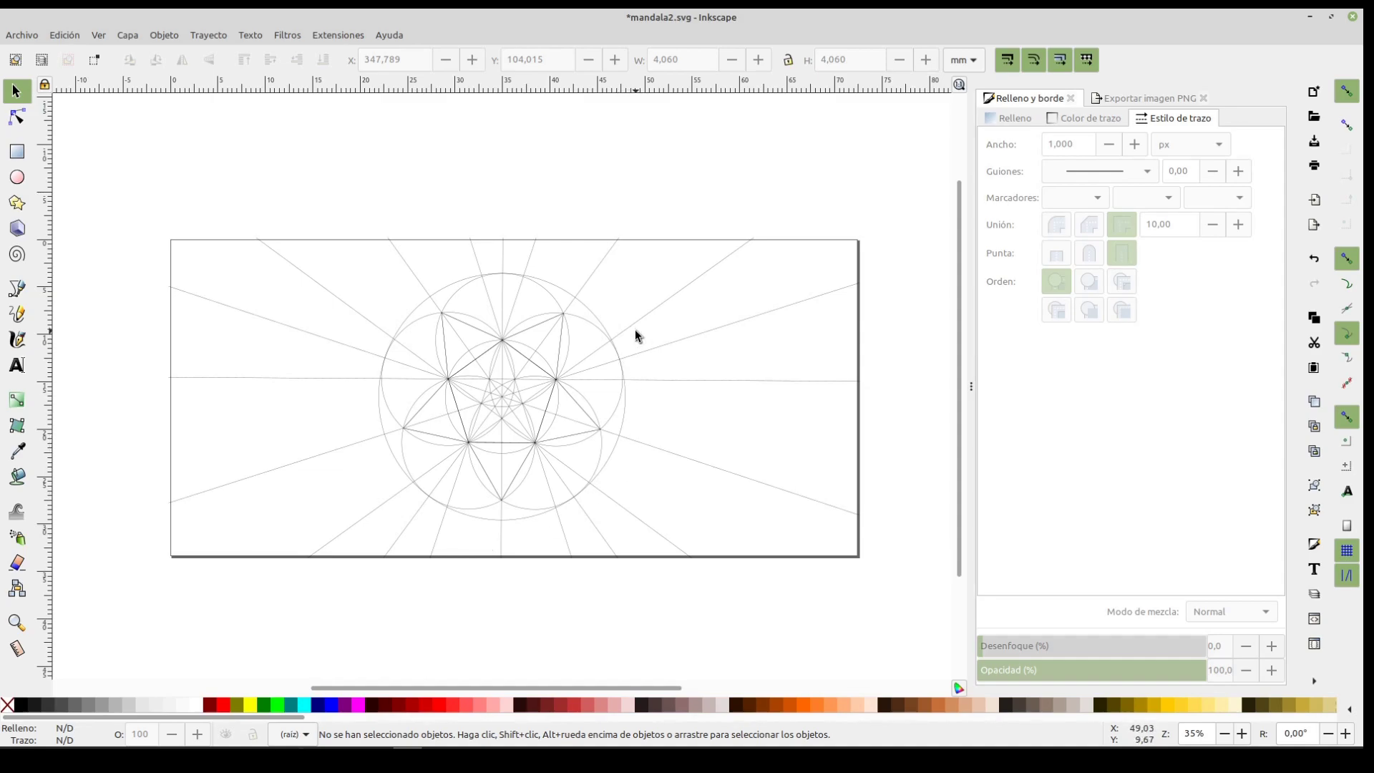
Open the PNG export settings and leave nothing selected in the drawing
key(shift+ctrl+e)
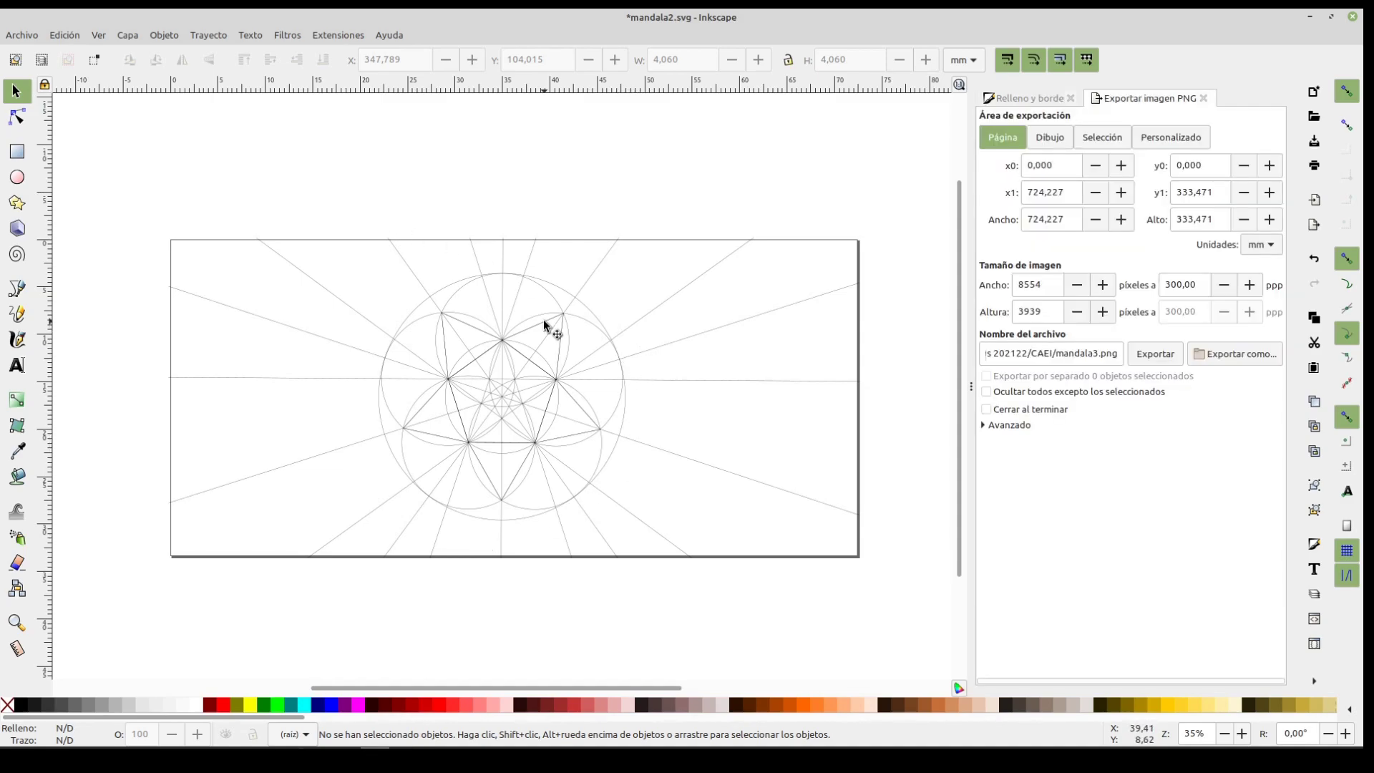
click(554, 319)
click(620, 185)
scroll(439, 397, up, 2)
scroll(440, 393, down, 2)
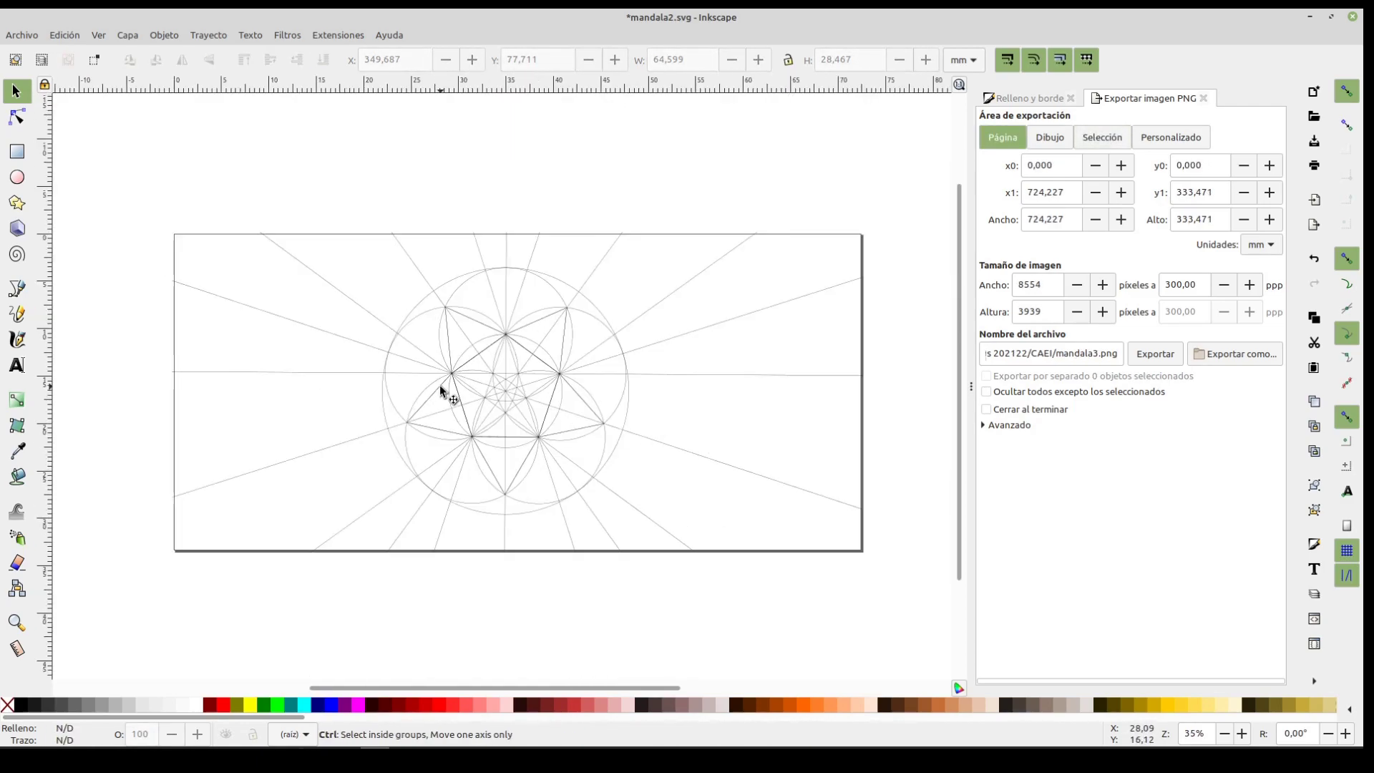
Select every piece of the drawing and examine the stroke darkness up close where the lines meet
drag(129, 181, 916, 605)
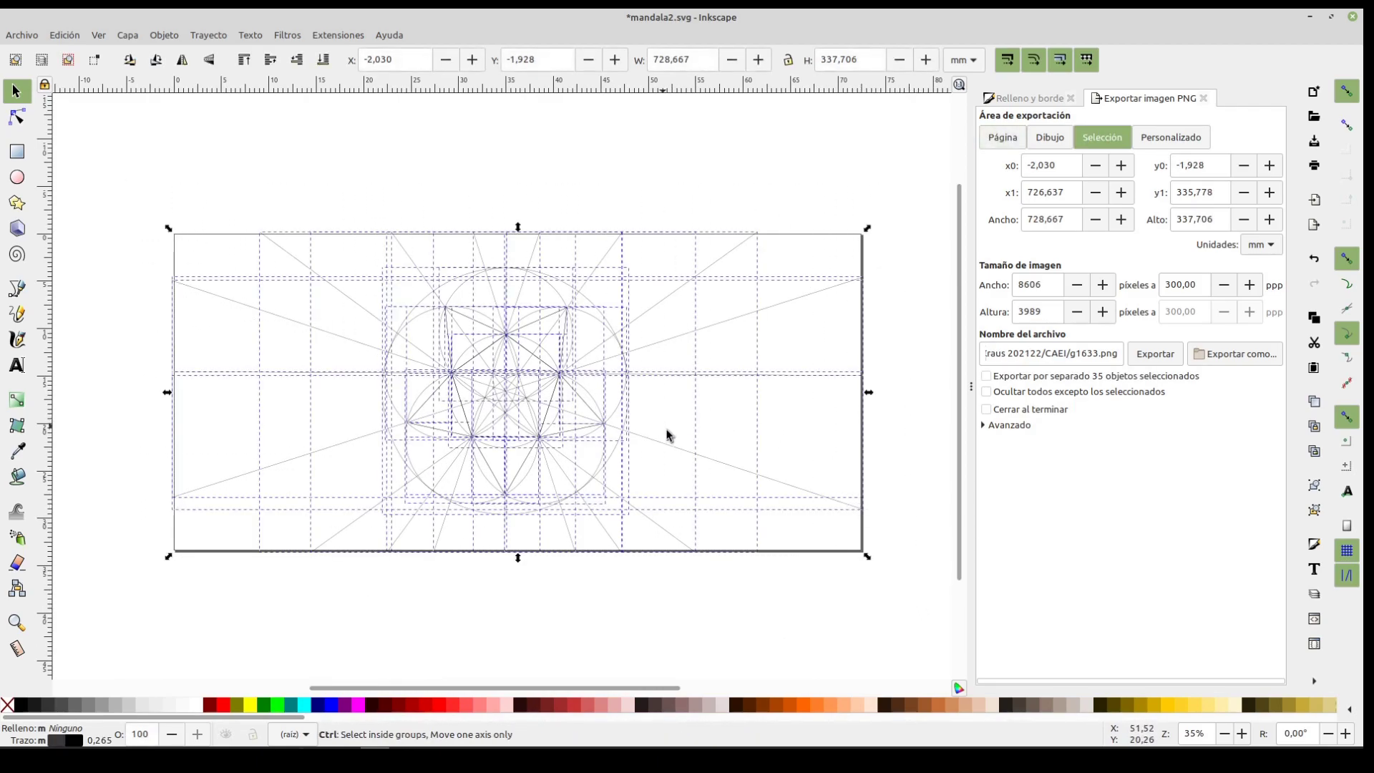
scroll(664, 433, up, 7)
scroll(534, 466, down, 2)
scroll(523, 377, up, 2)
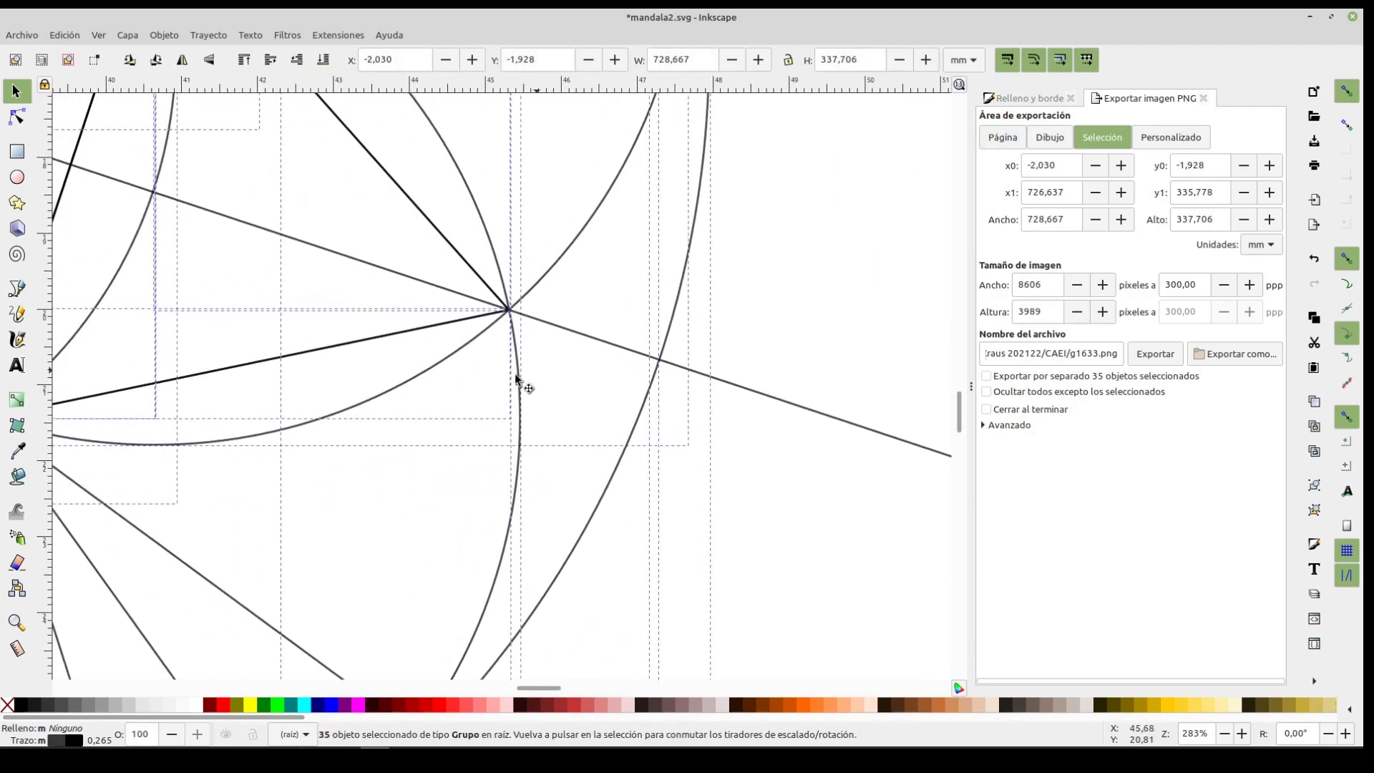
scroll(463, 362, up, 6)
scroll(460, 356, down, 4)
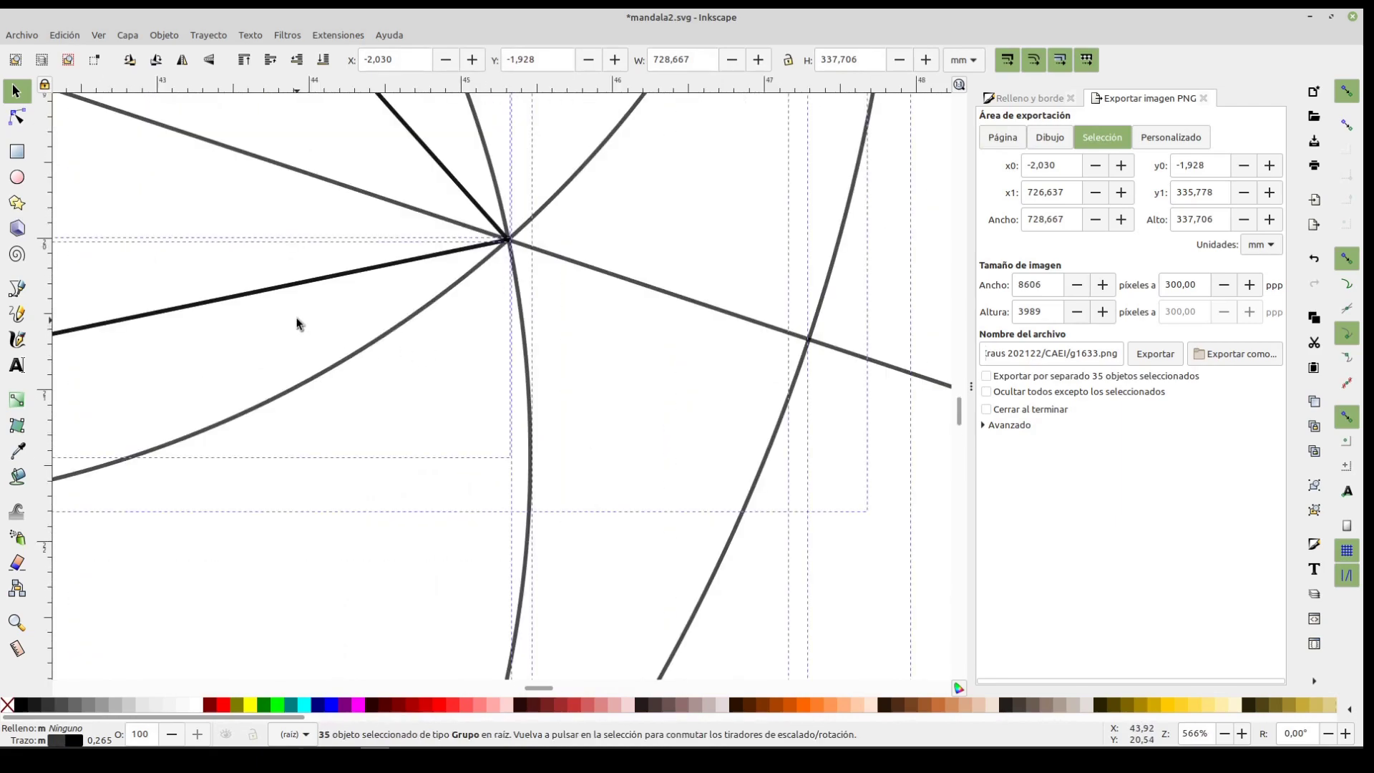
scroll(466, 381, down, 2)
scroll(337, 386, down, 5)
scroll(657, 410, left, 3)
scroll(570, 393, down, 2)
scroll(644, 365, down, 1)
scroll(653, 370, up, 2)
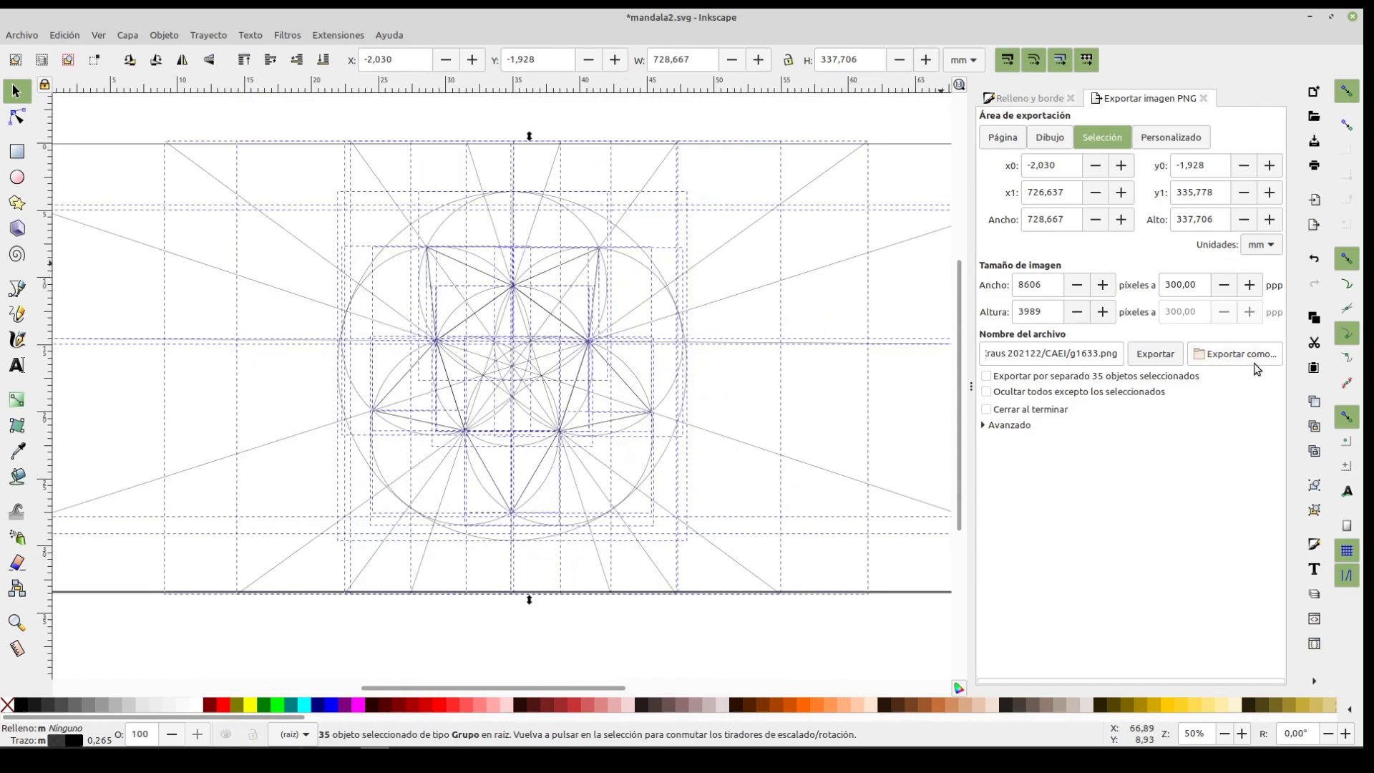
Give all selected pieces a fully opaque black stroke with alpha 100 and clear the selection
click(1038, 102)
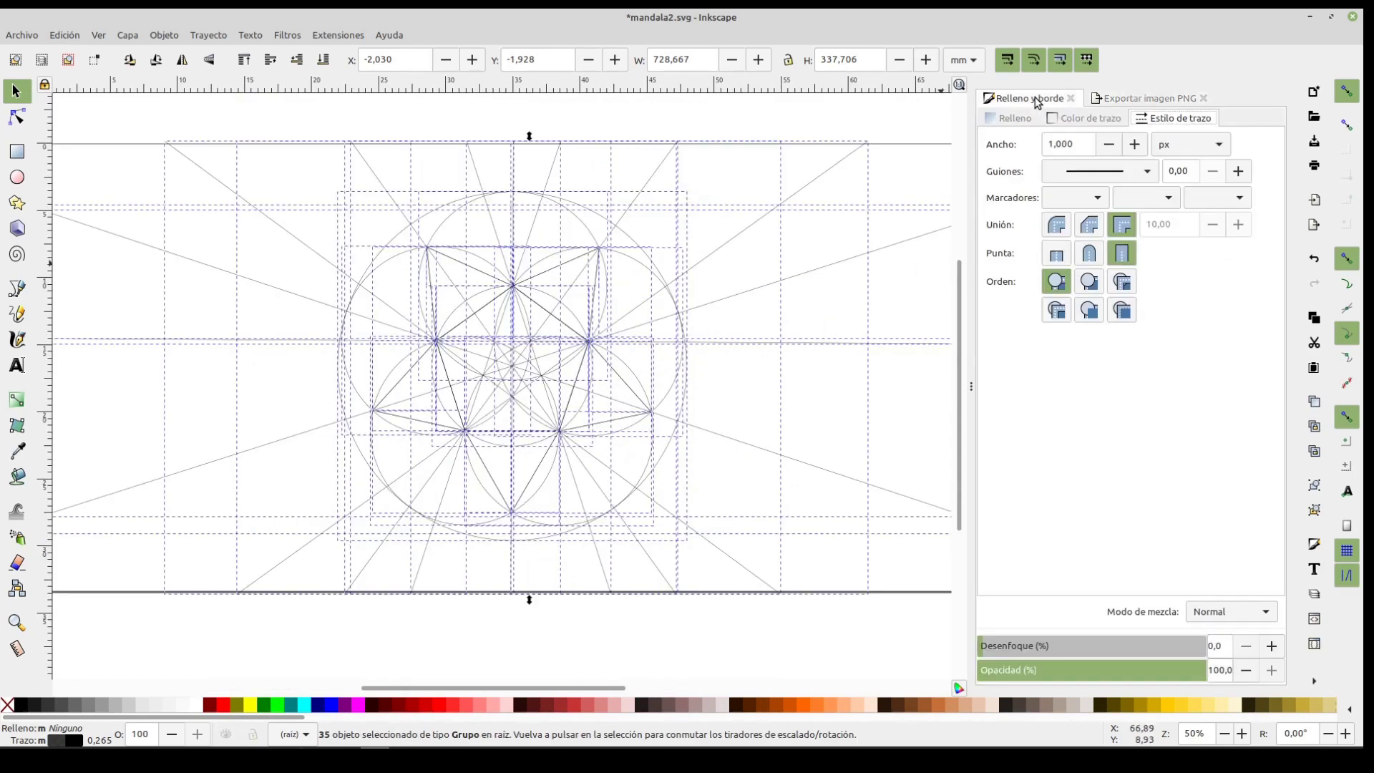
click(1084, 119)
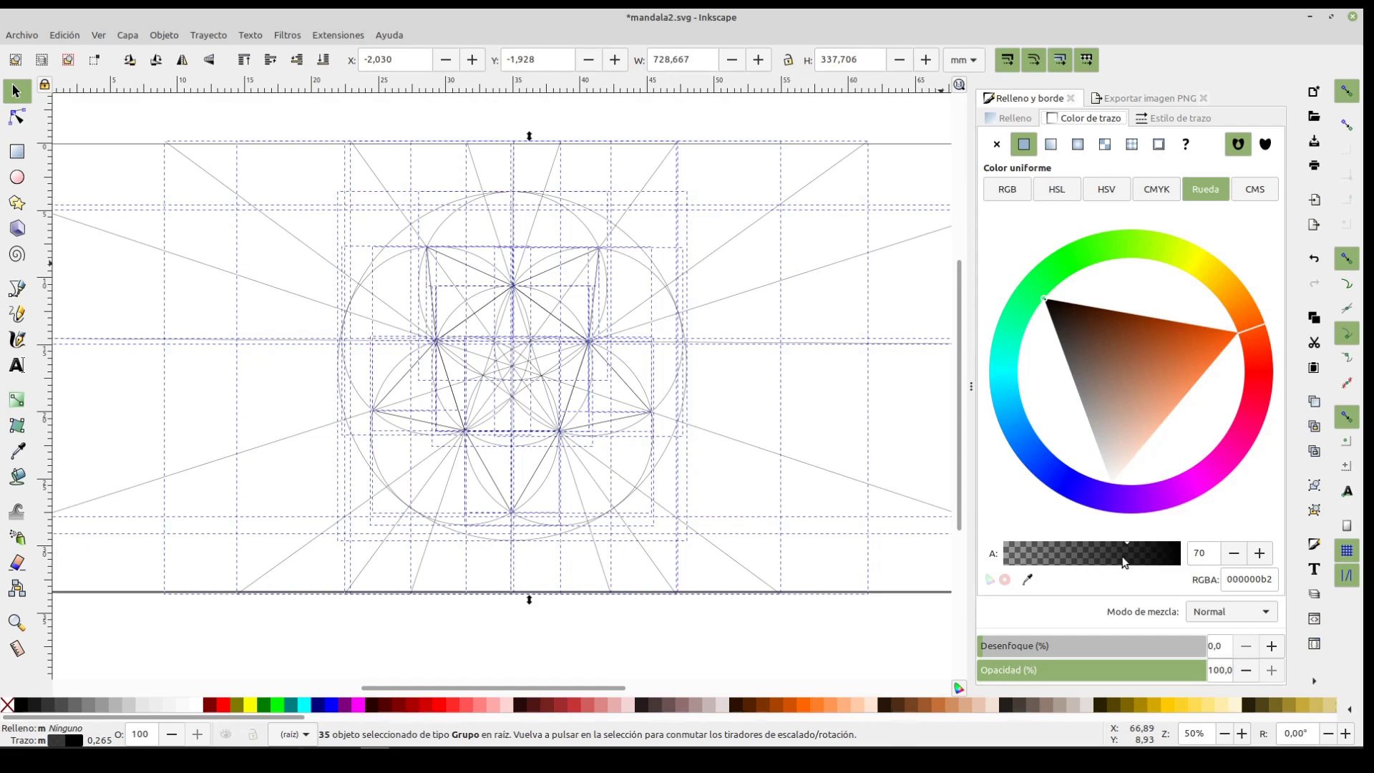
drag(1120, 559, 1181, 554)
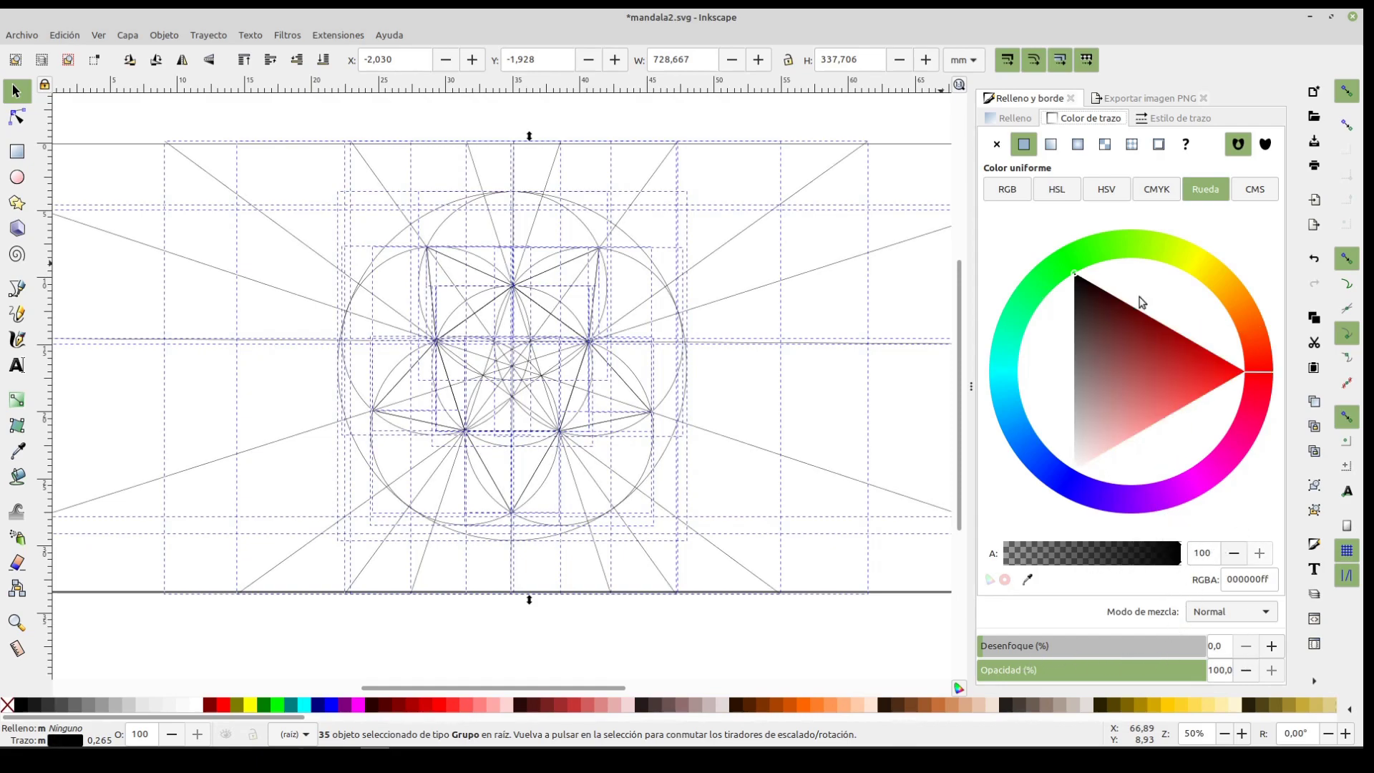
drag(1097, 304, 1040, 236)
click(736, 129)
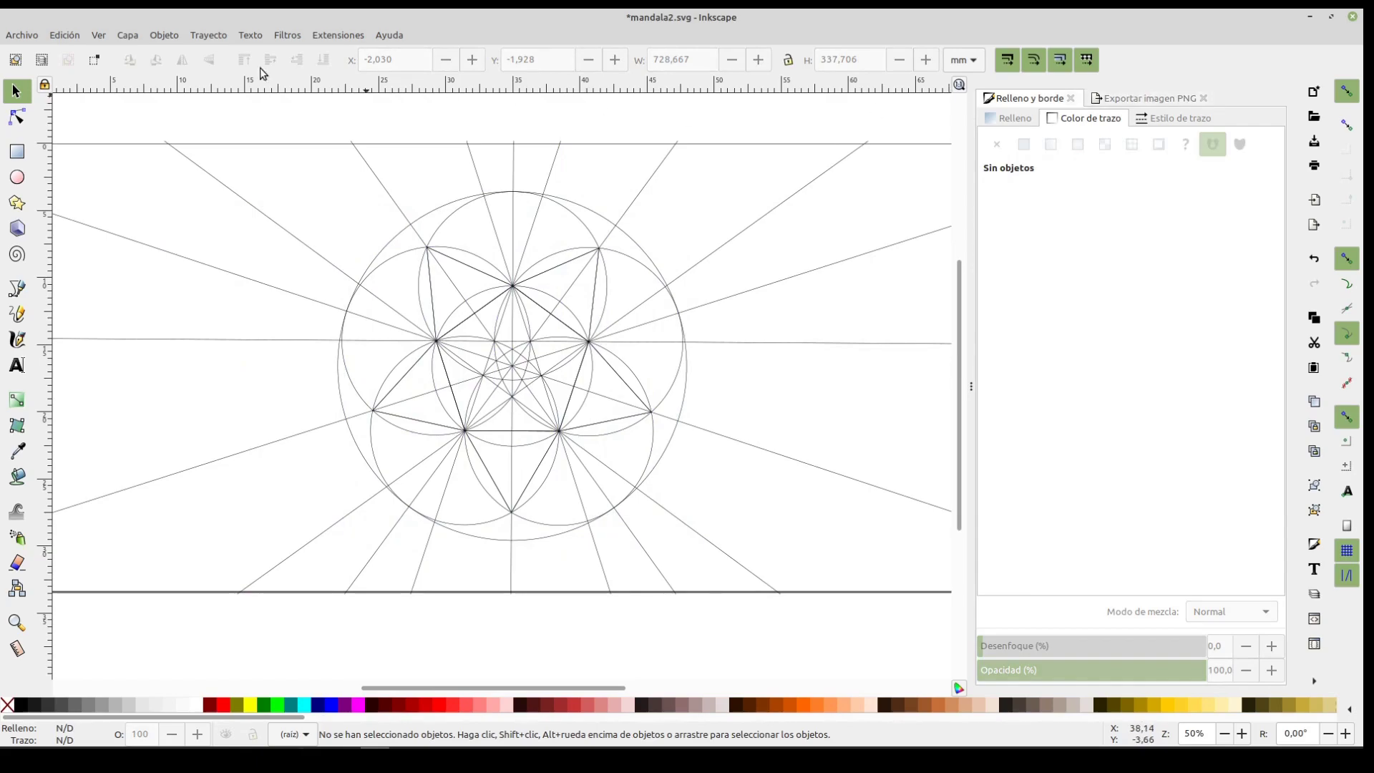
Export the whole page as a PNG at 300 dpi, replacing the existing mandala3.png in the CAEI folder
click(35, 39)
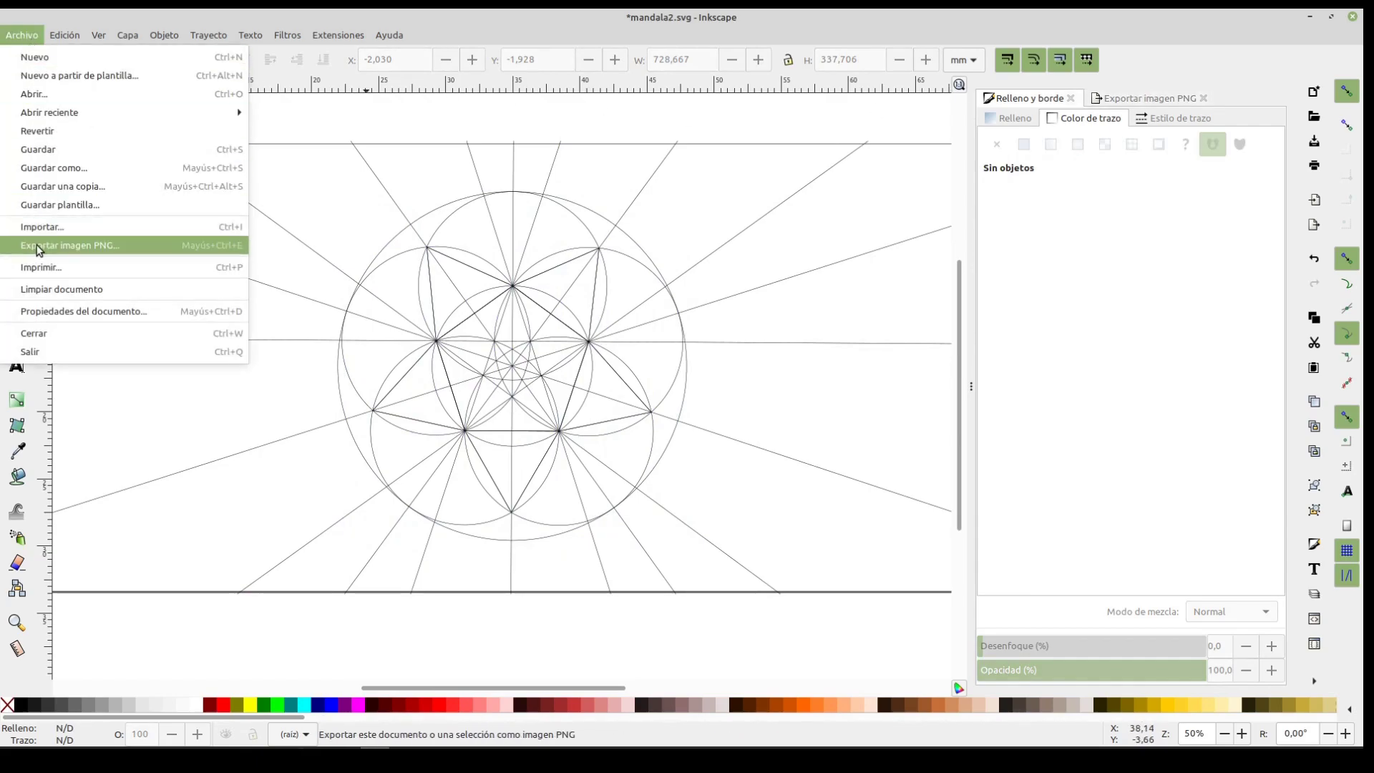
click(131, 256)
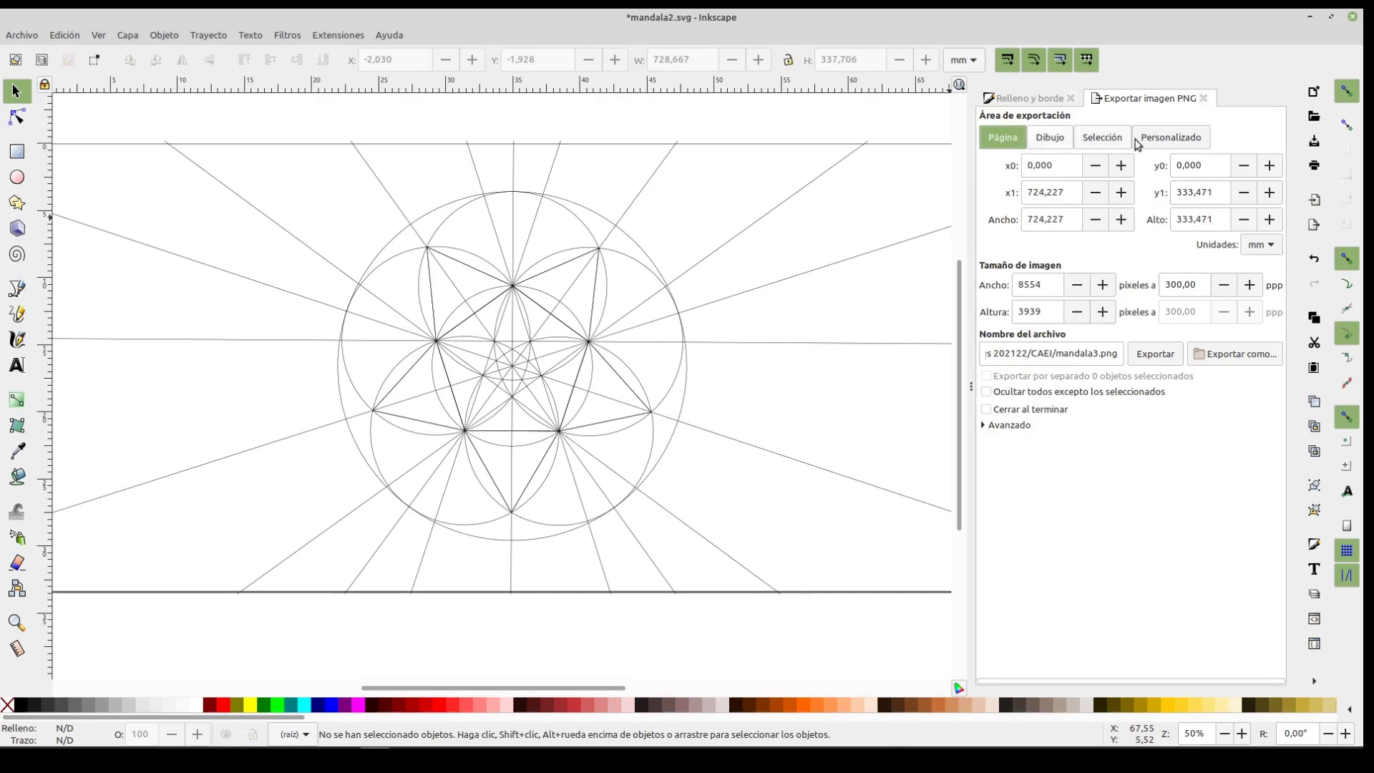
double_click(1199, 286)
click(1244, 358)
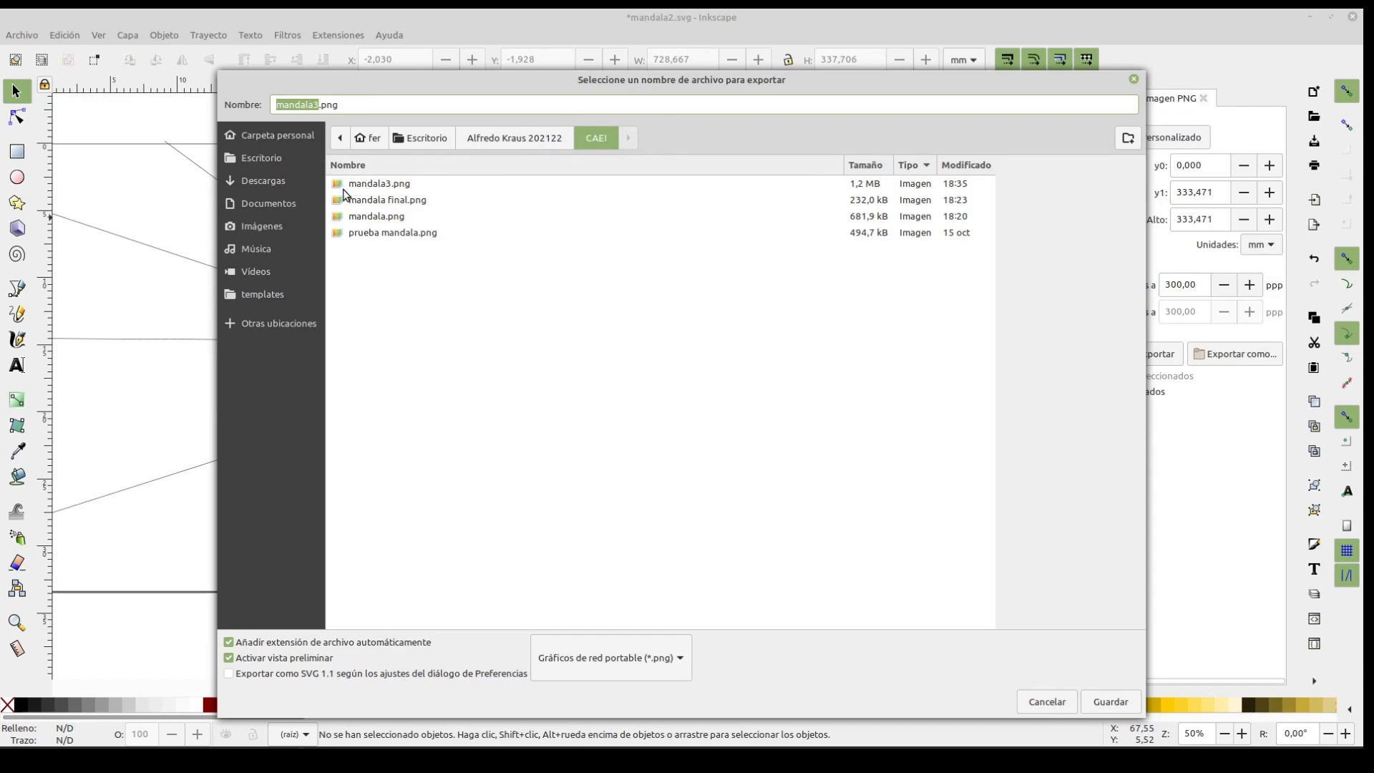
click(372, 189)
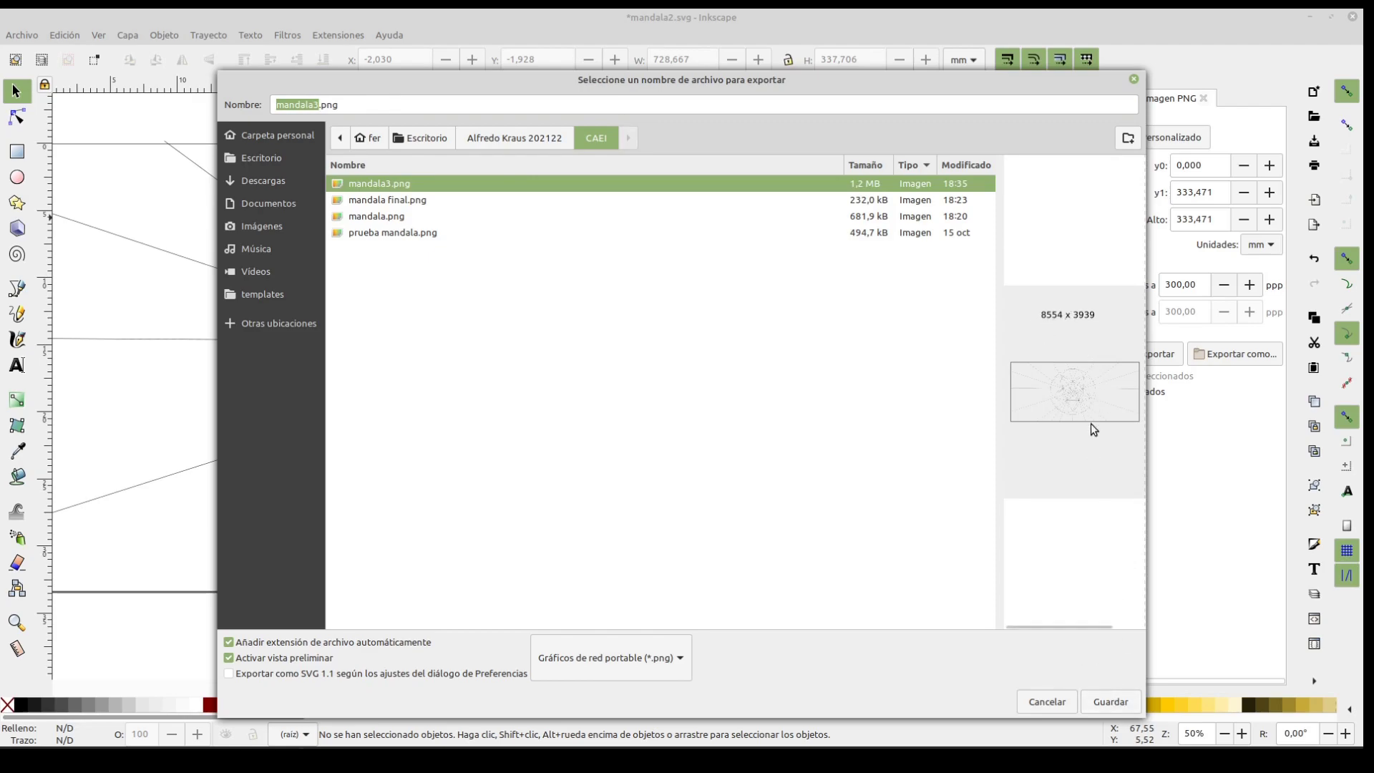
click(1111, 703)
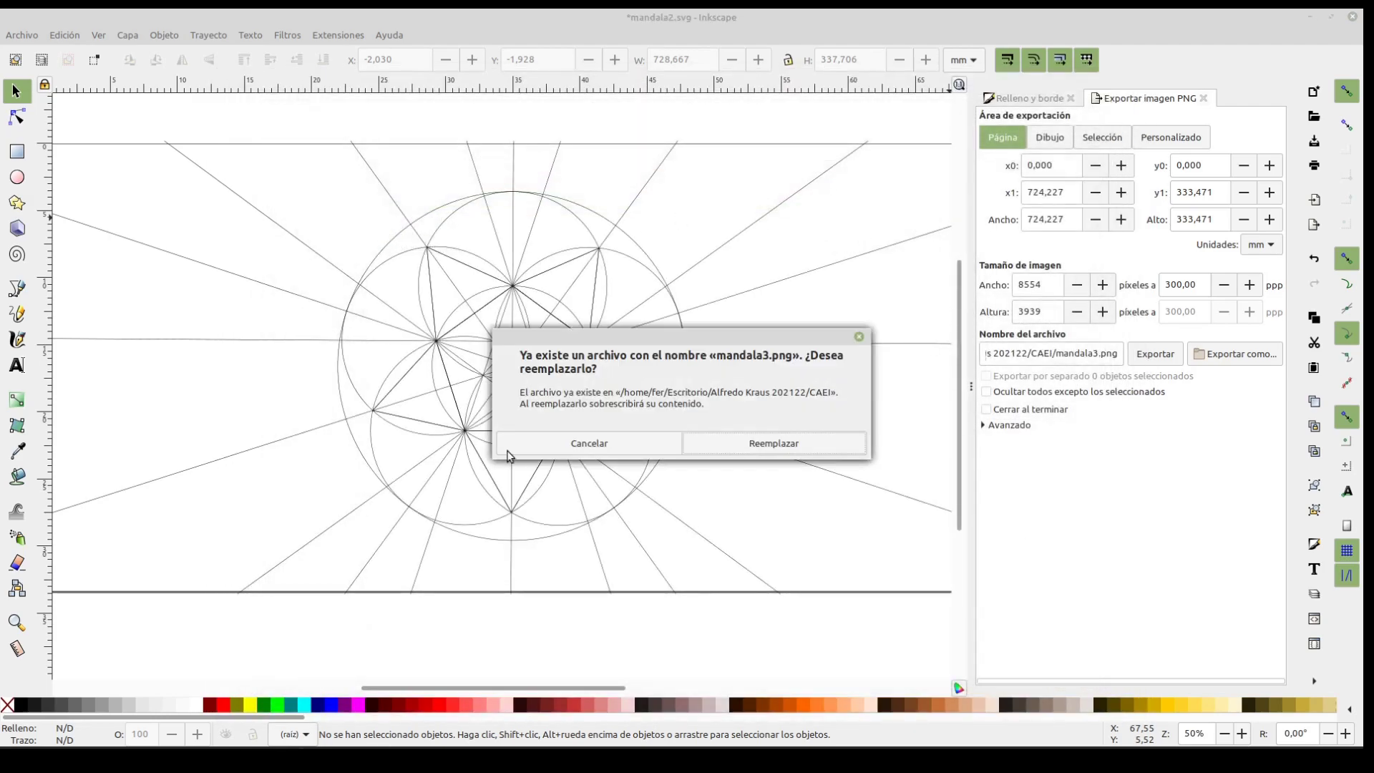
click(800, 445)
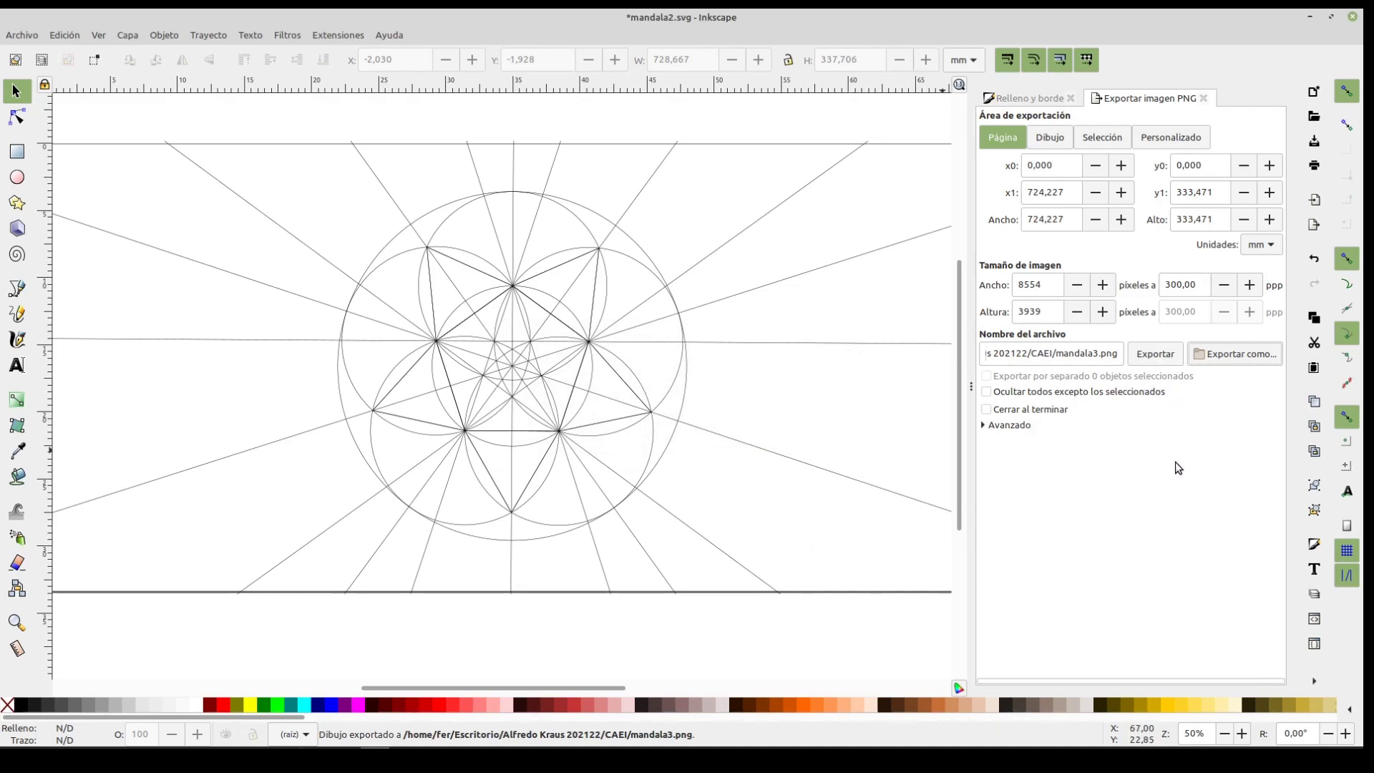
Check the exported mandala3.png and its file extension in the export file chooser, and close it without saving
click(1229, 356)
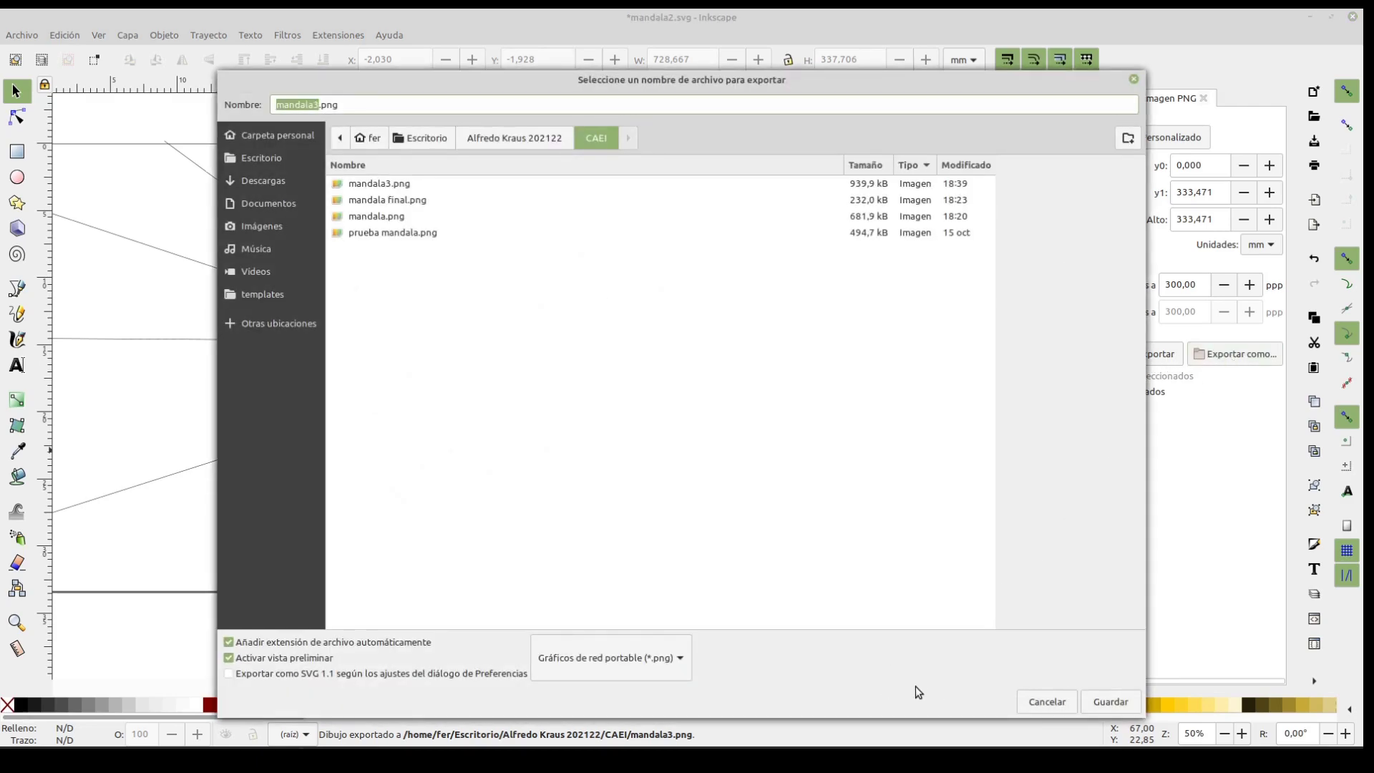
click(1053, 700)
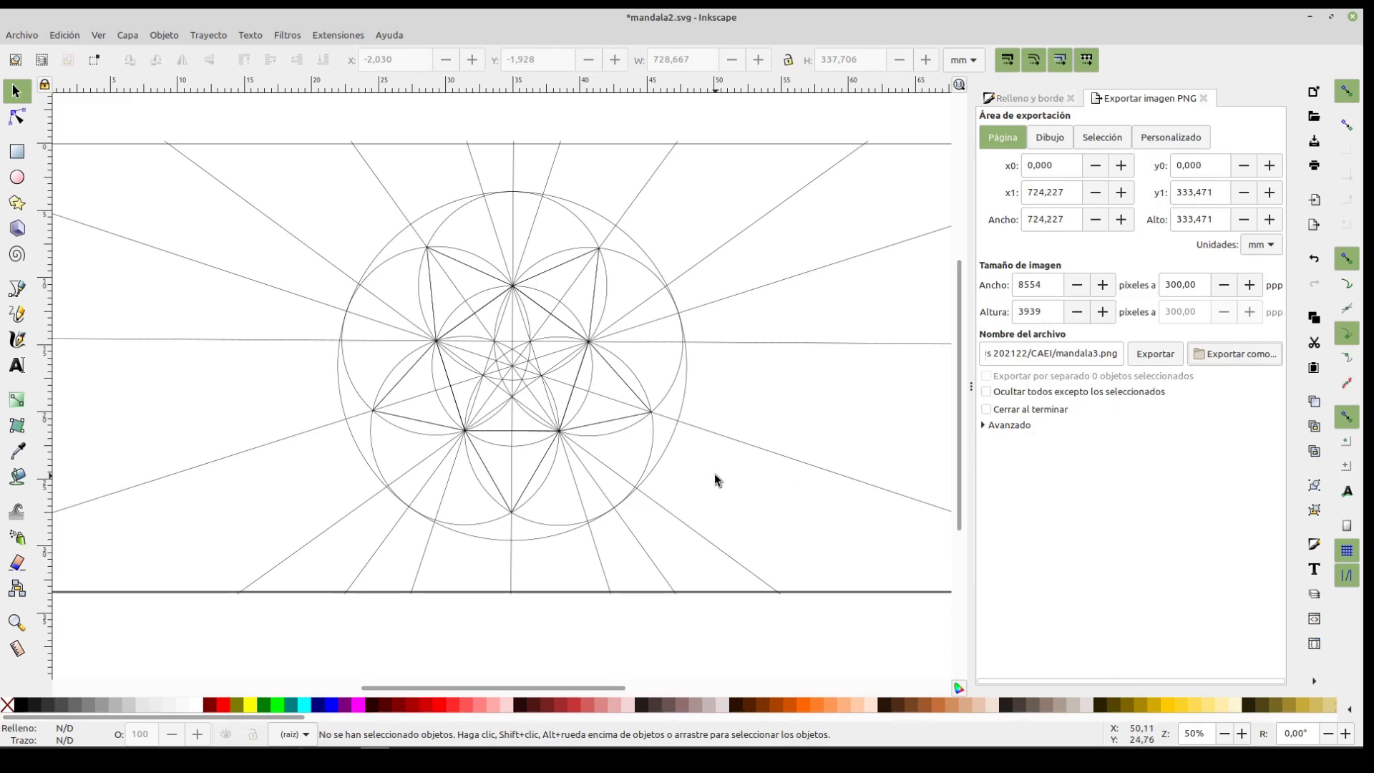
click(1236, 358)
click(360, 104)
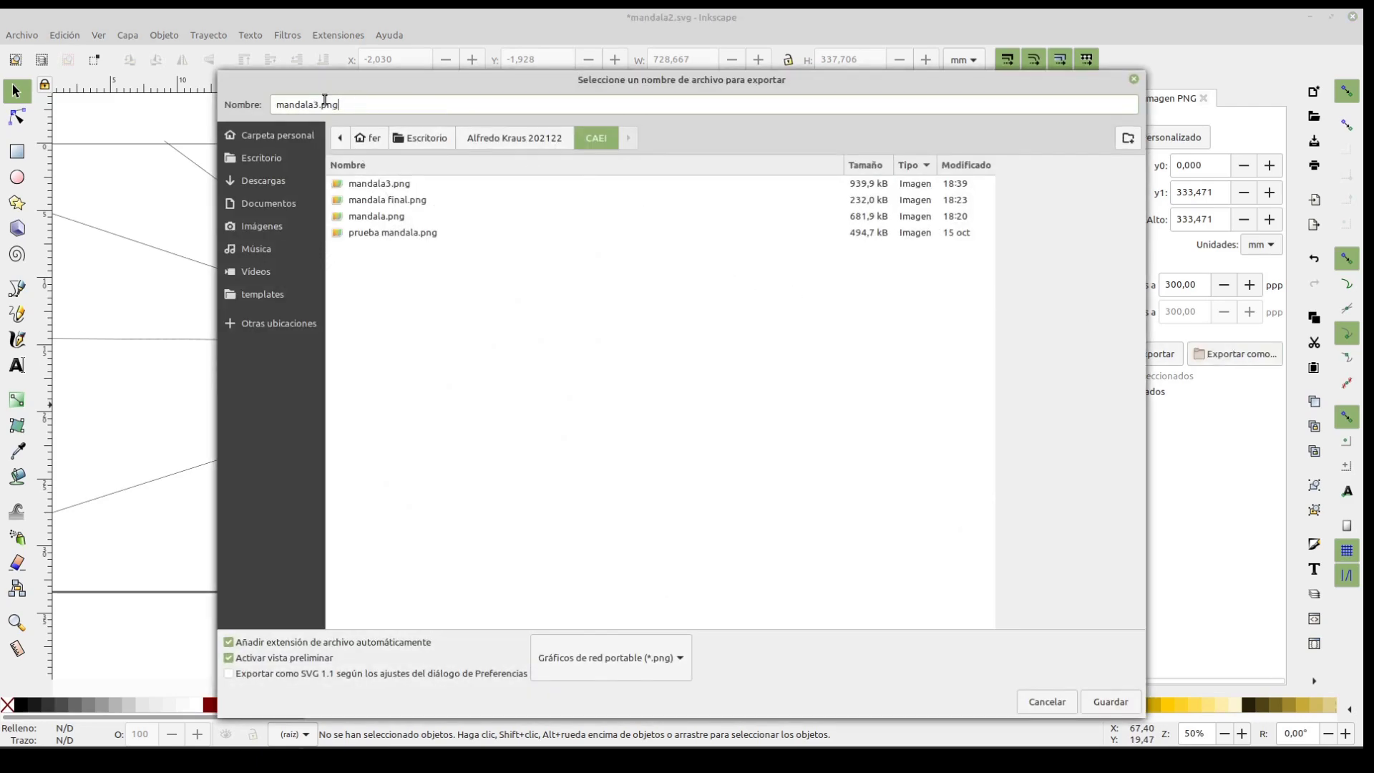
drag(323, 105, 349, 102)
click(1133, 80)
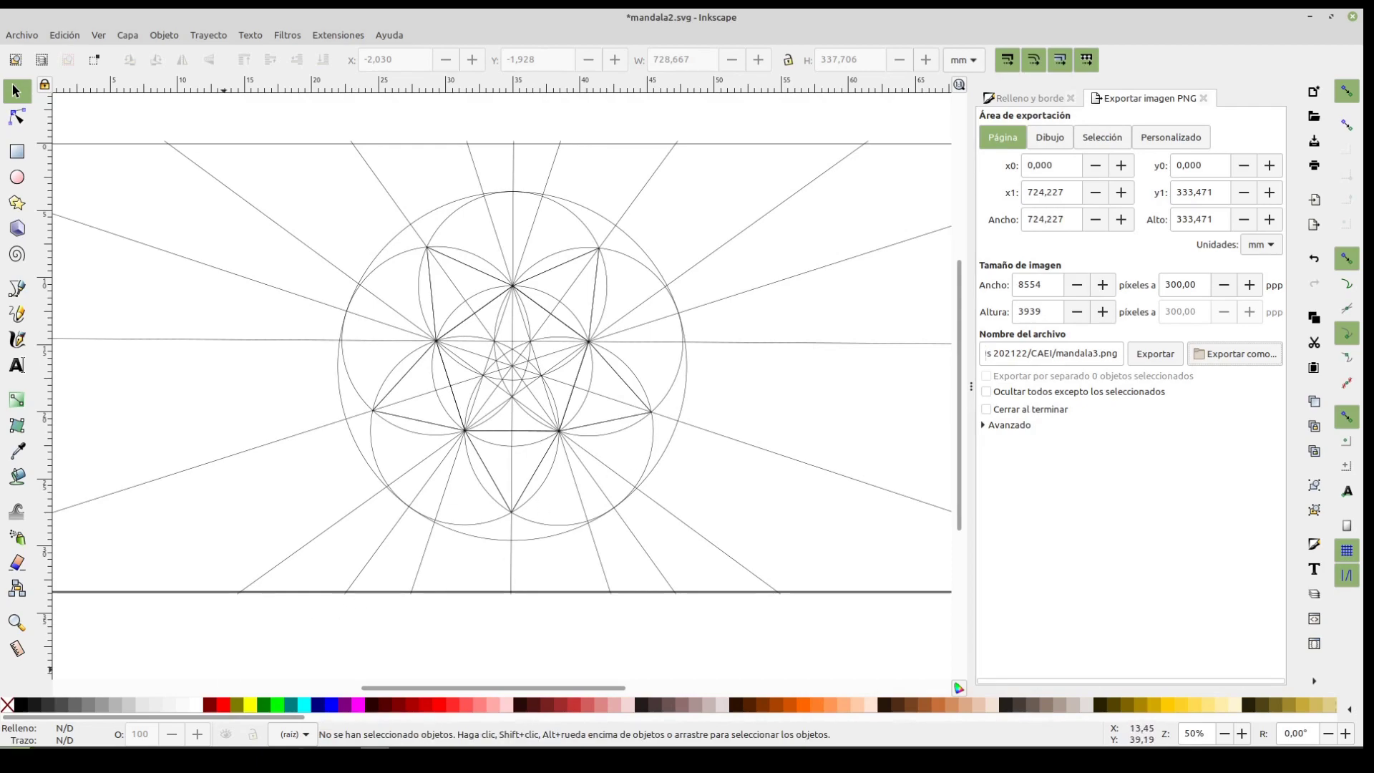
Launch GIMP, the GNU image manipulation program, from the system's application search
key(super)
text(gi)
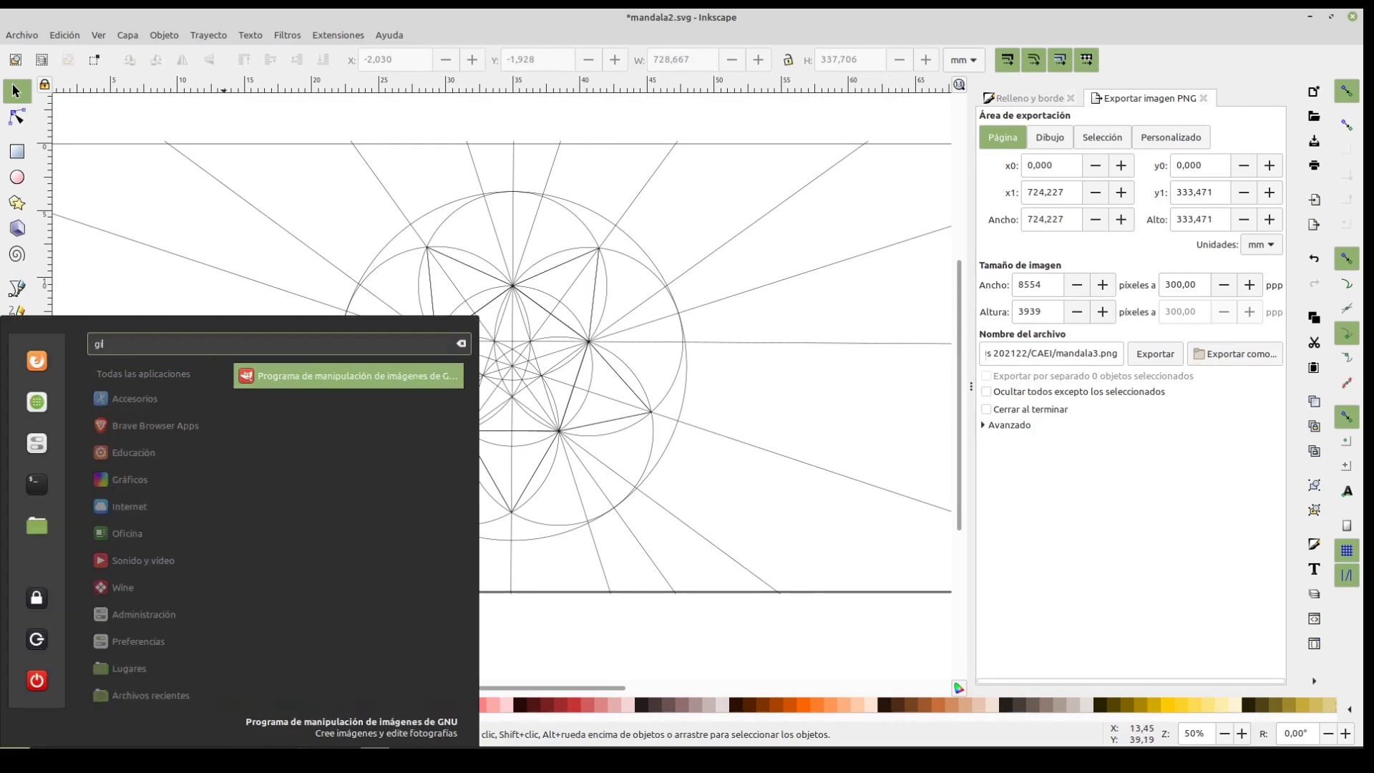
text(mp)
key(Return)
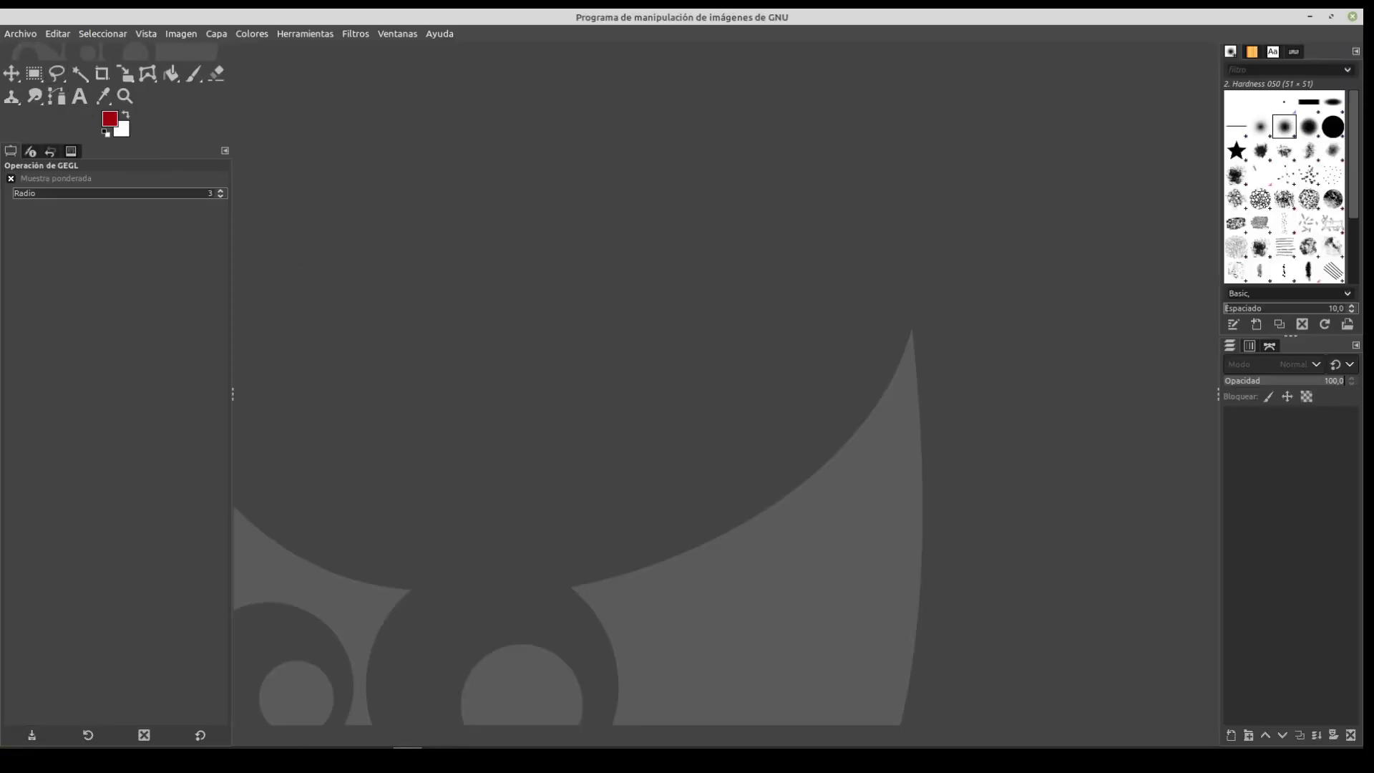
Open the recently used mandala3.png and flatten the image to remove its transparency
click(15, 33)
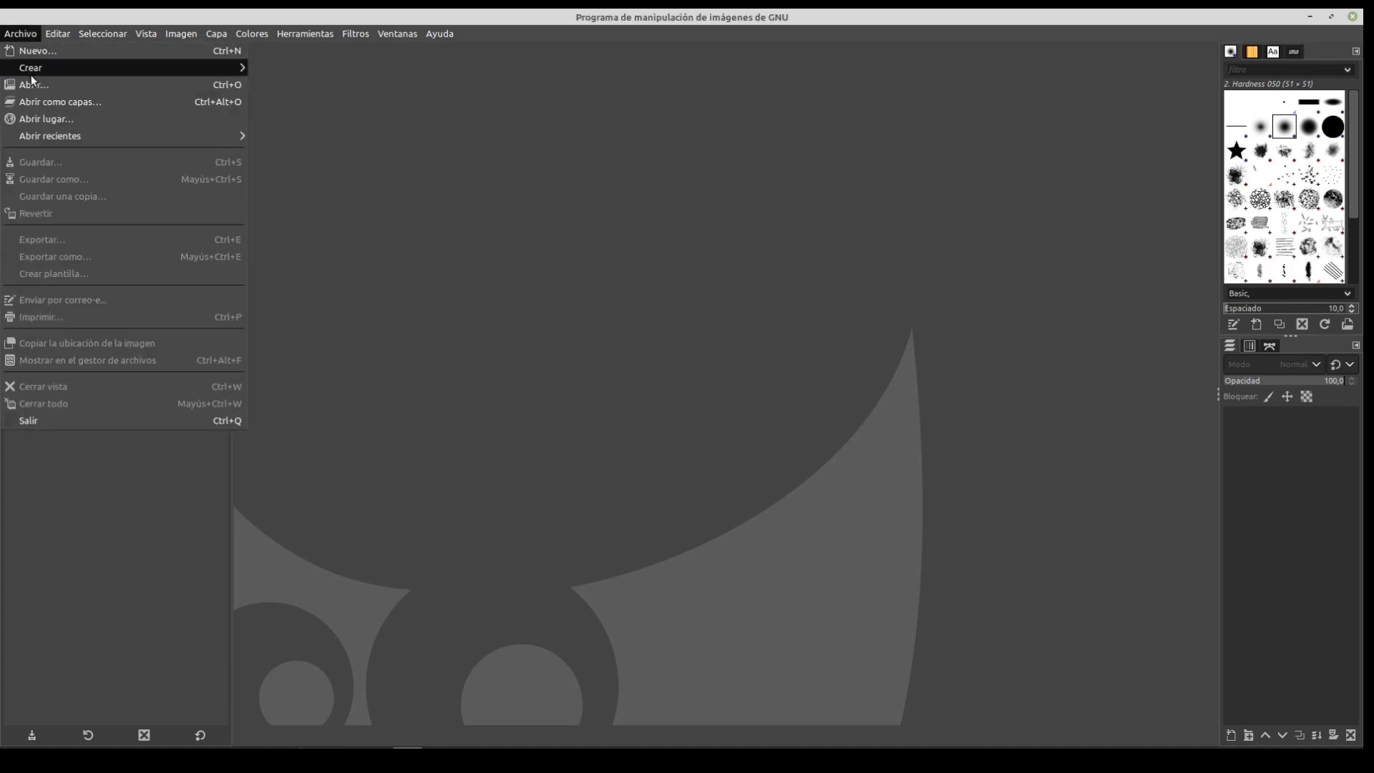
click(29, 81)
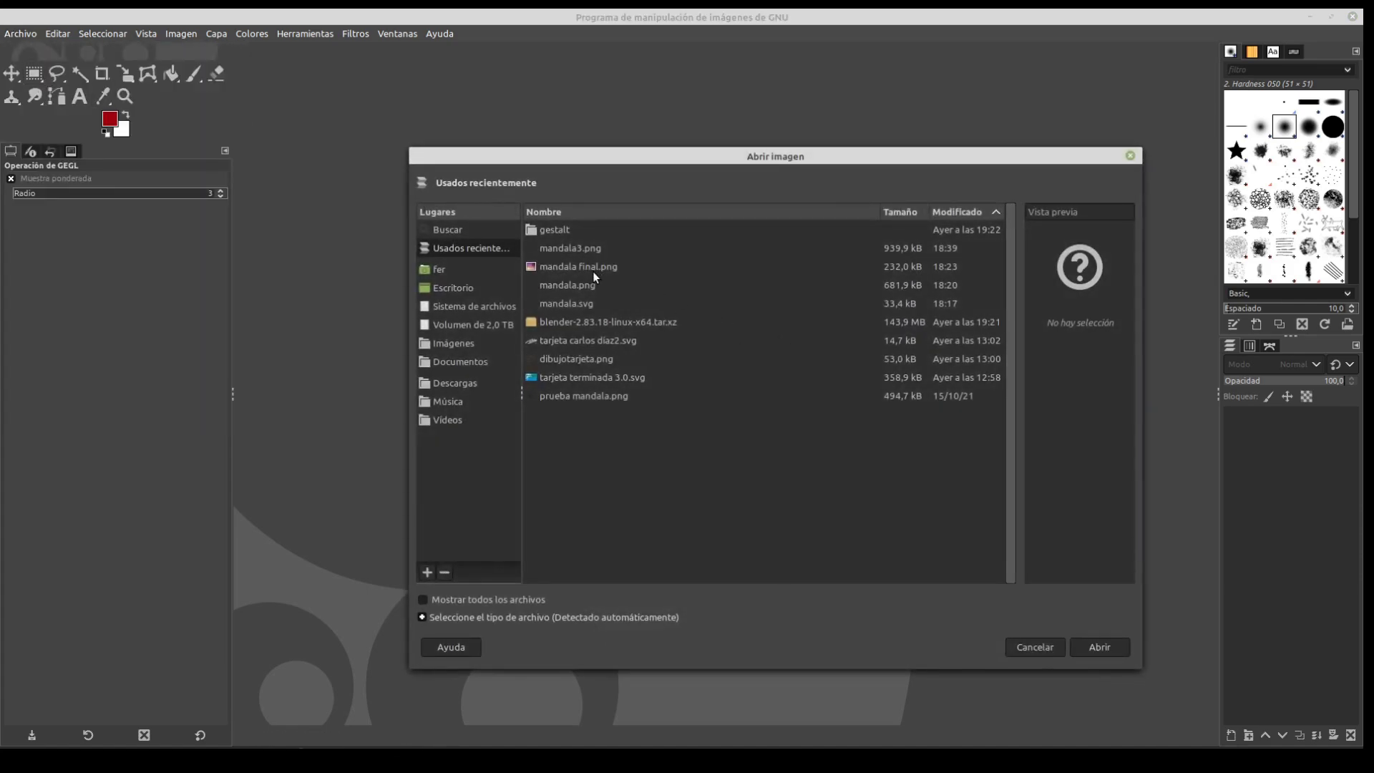
click(564, 248)
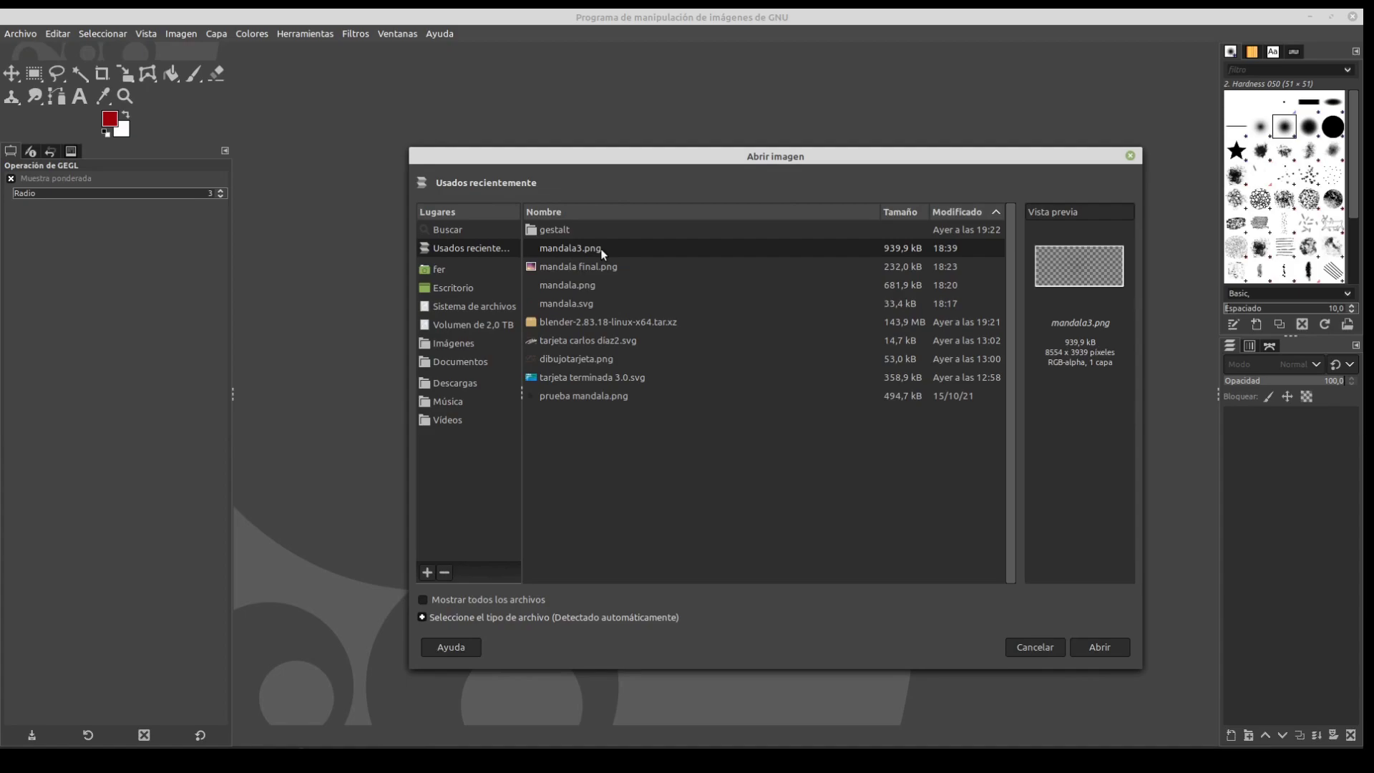
click(1108, 648)
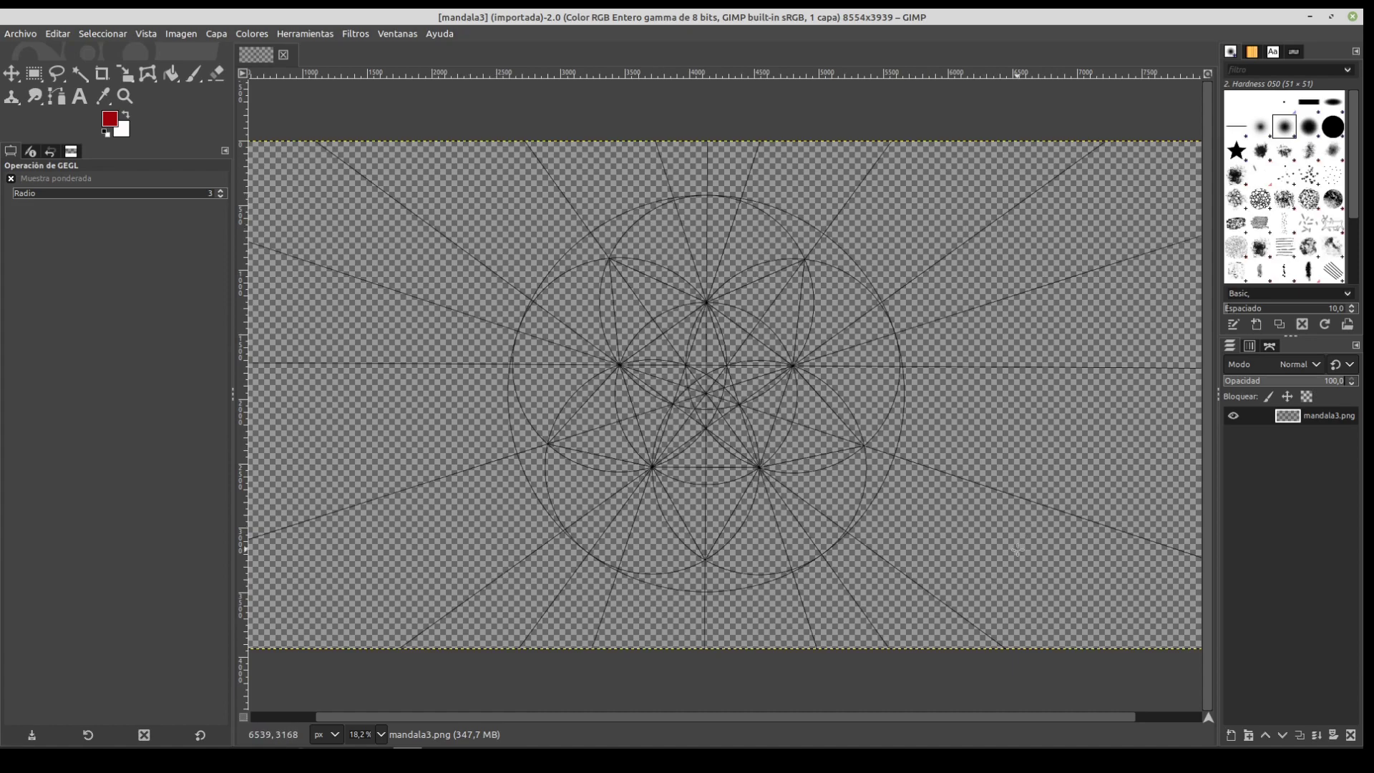
right_click(1325, 415)
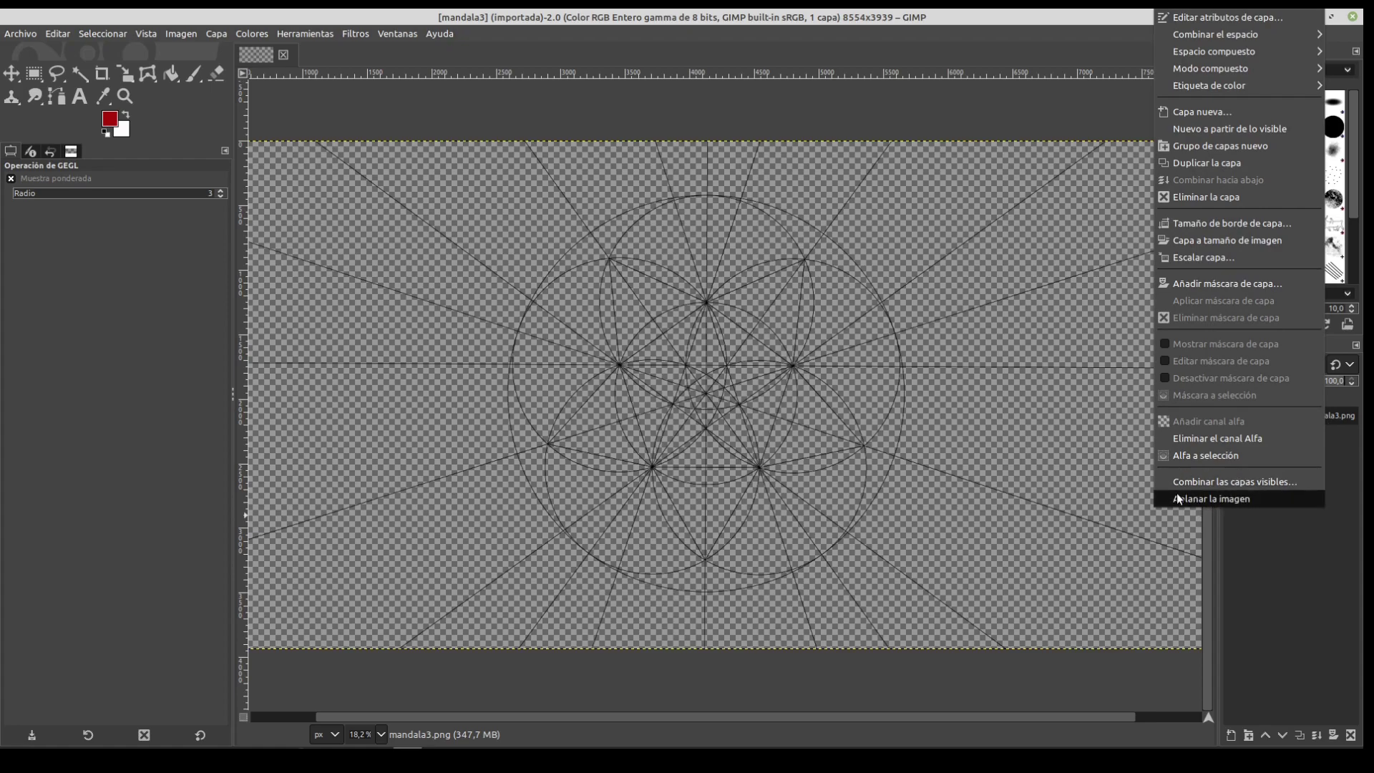
click(1231, 499)
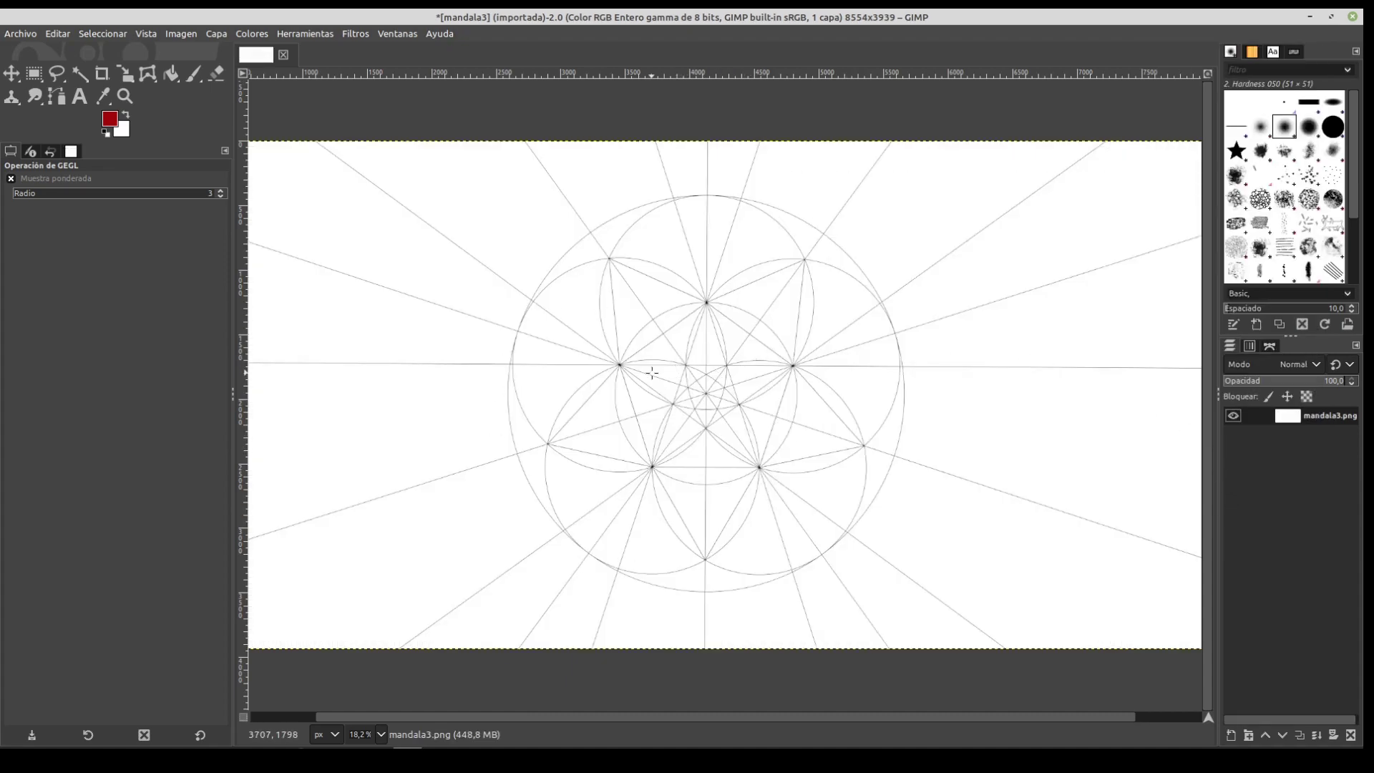
Examine the edge pixels of the lines up close around the mandala's centre, and return to an overview
scroll(695, 421, up, 6)
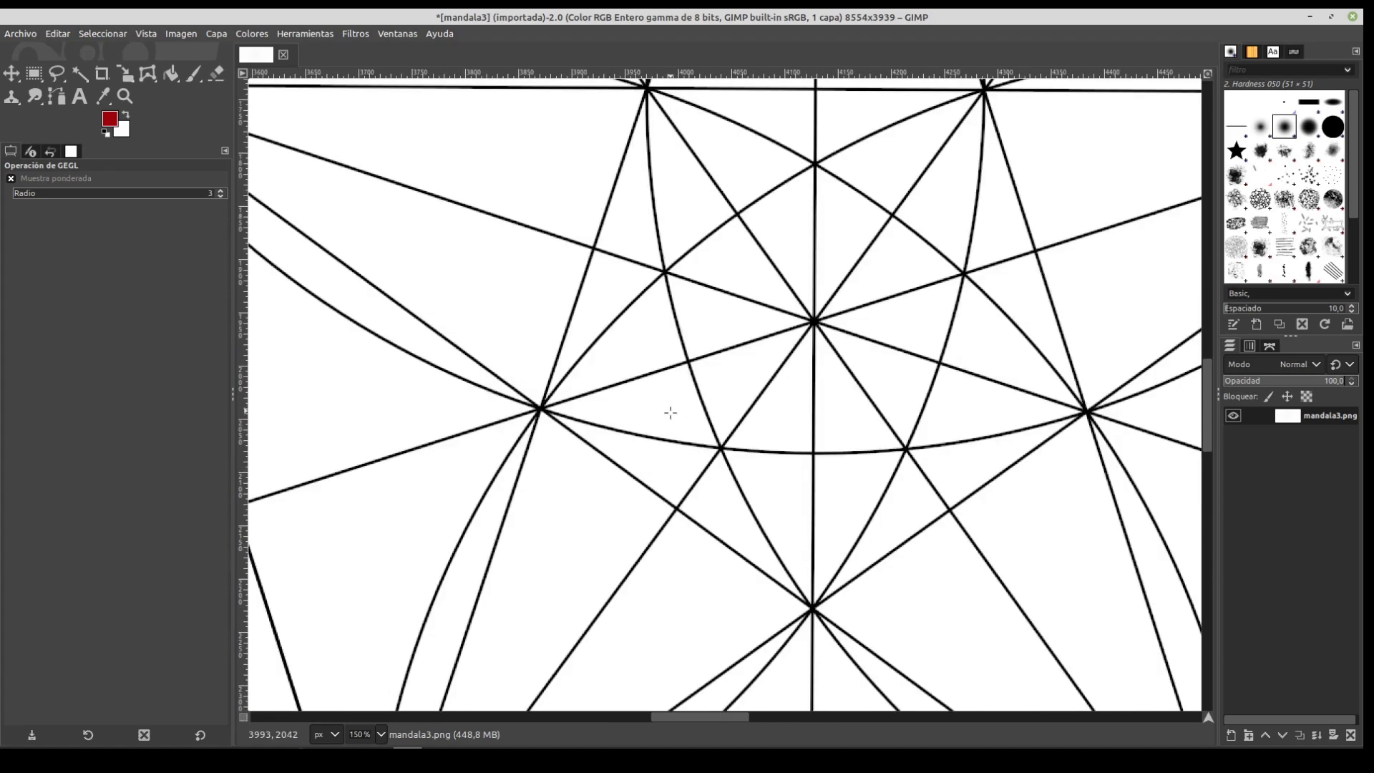
scroll(670, 413, up, 5)
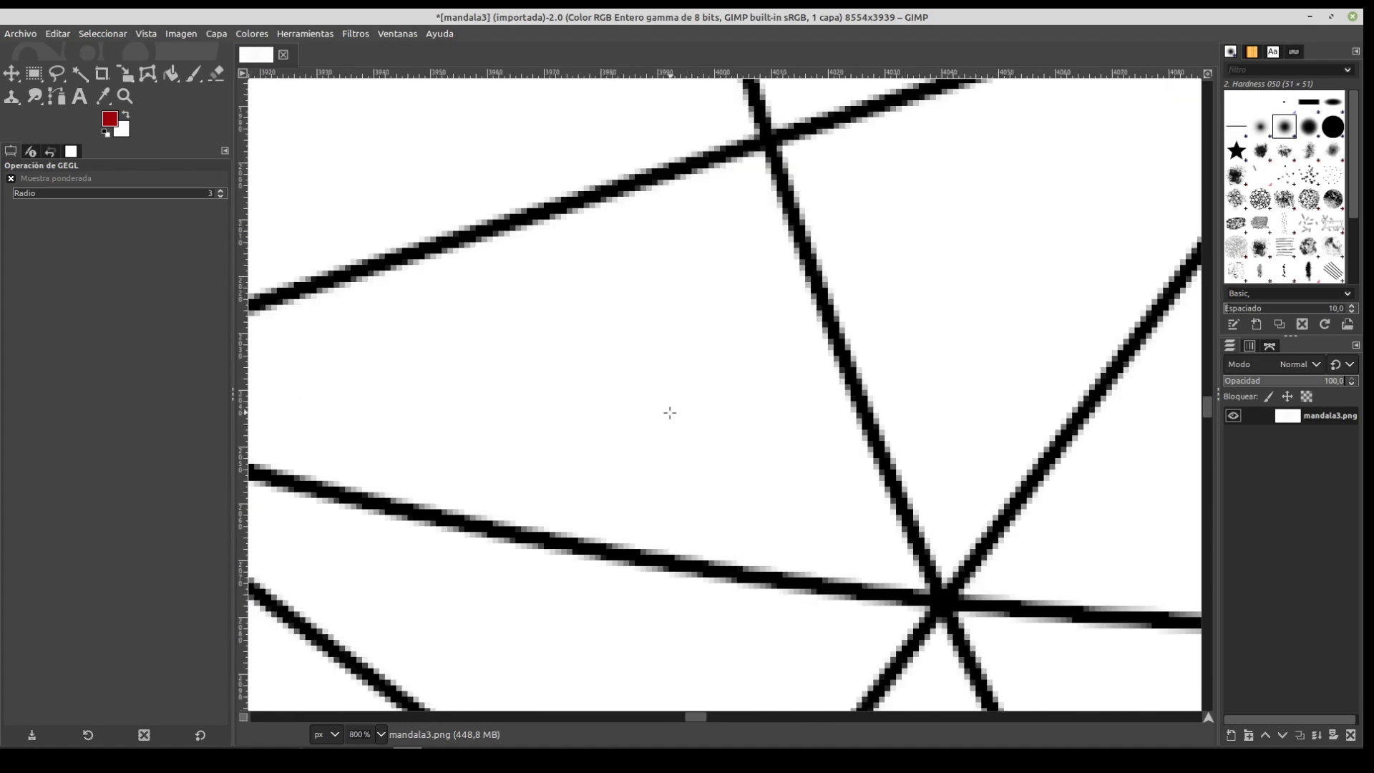
scroll(670, 413, down, 5)
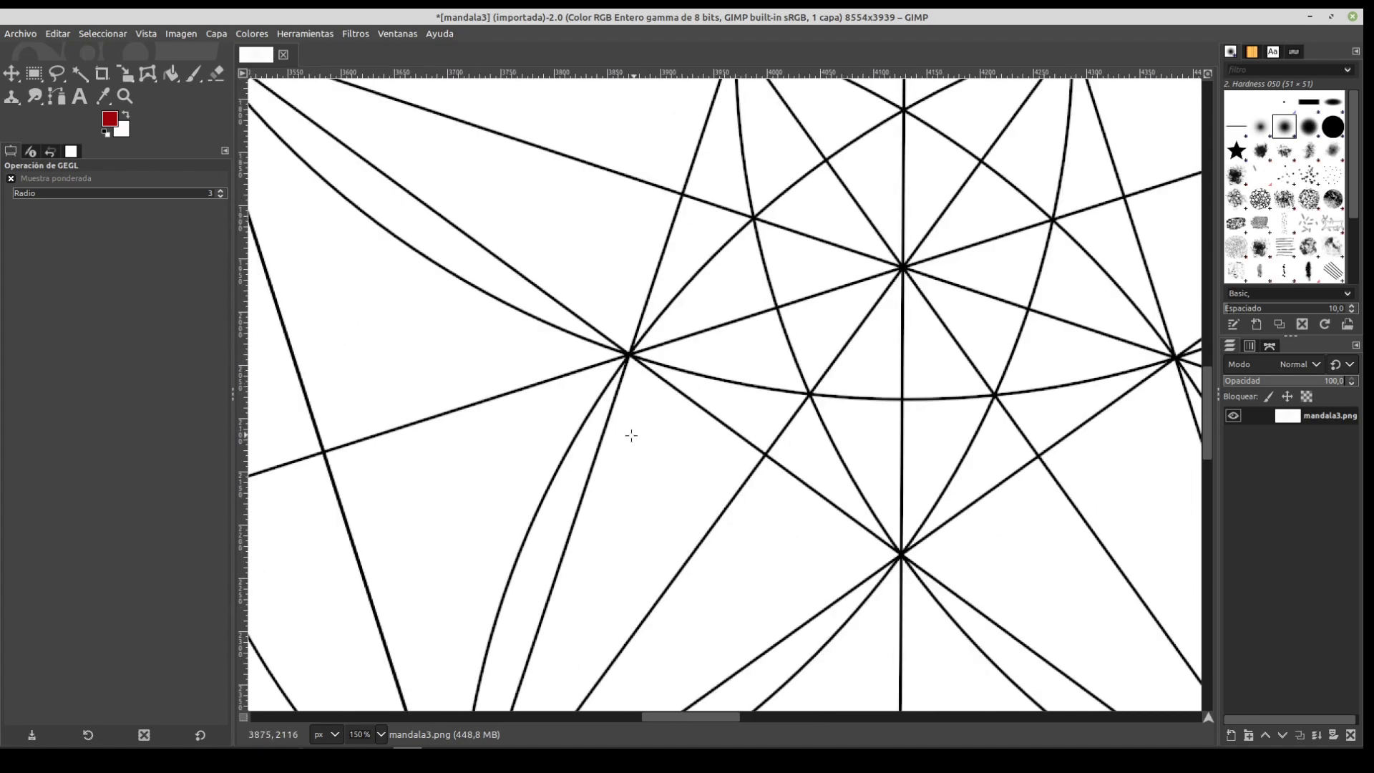
scroll(635, 434, up, 9)
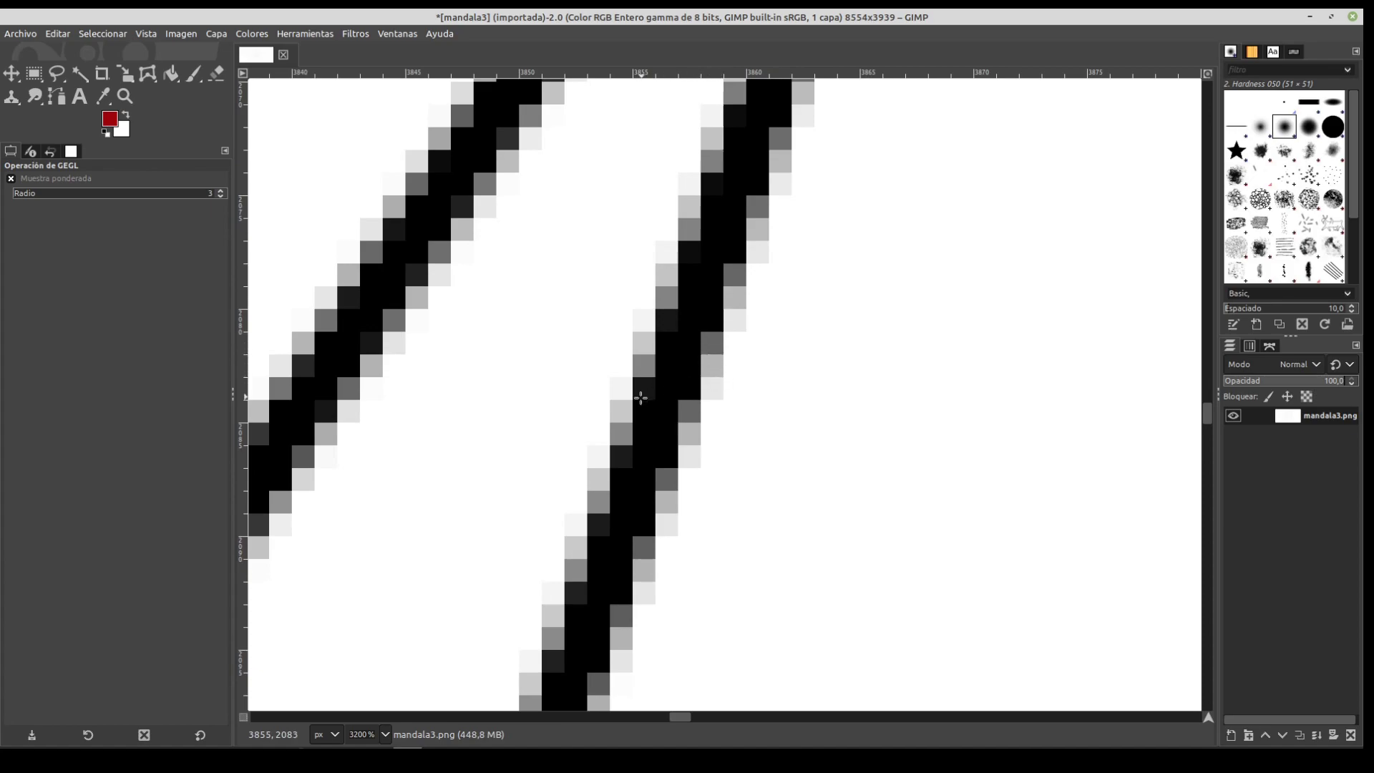
scroll(687, 374, down, 7)
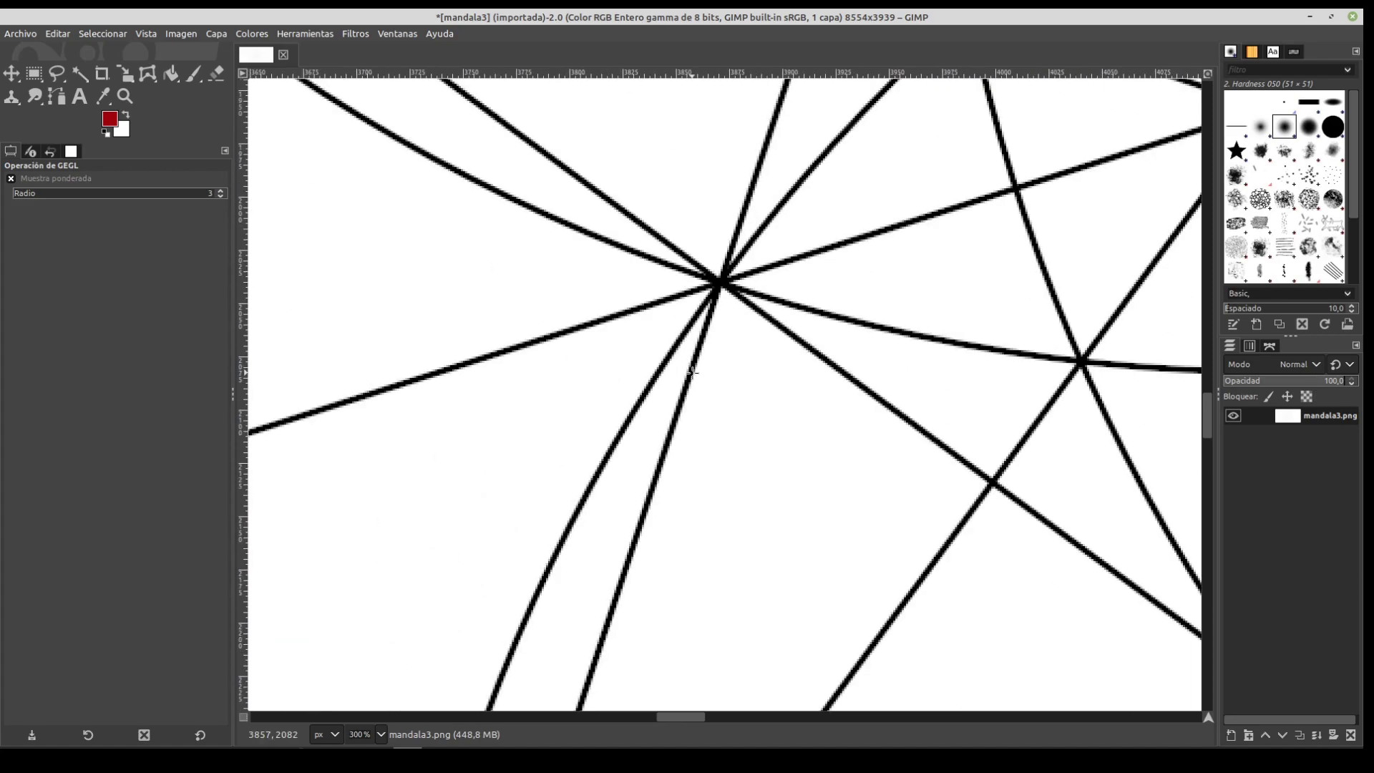
scroll(691, 372, down, 7)
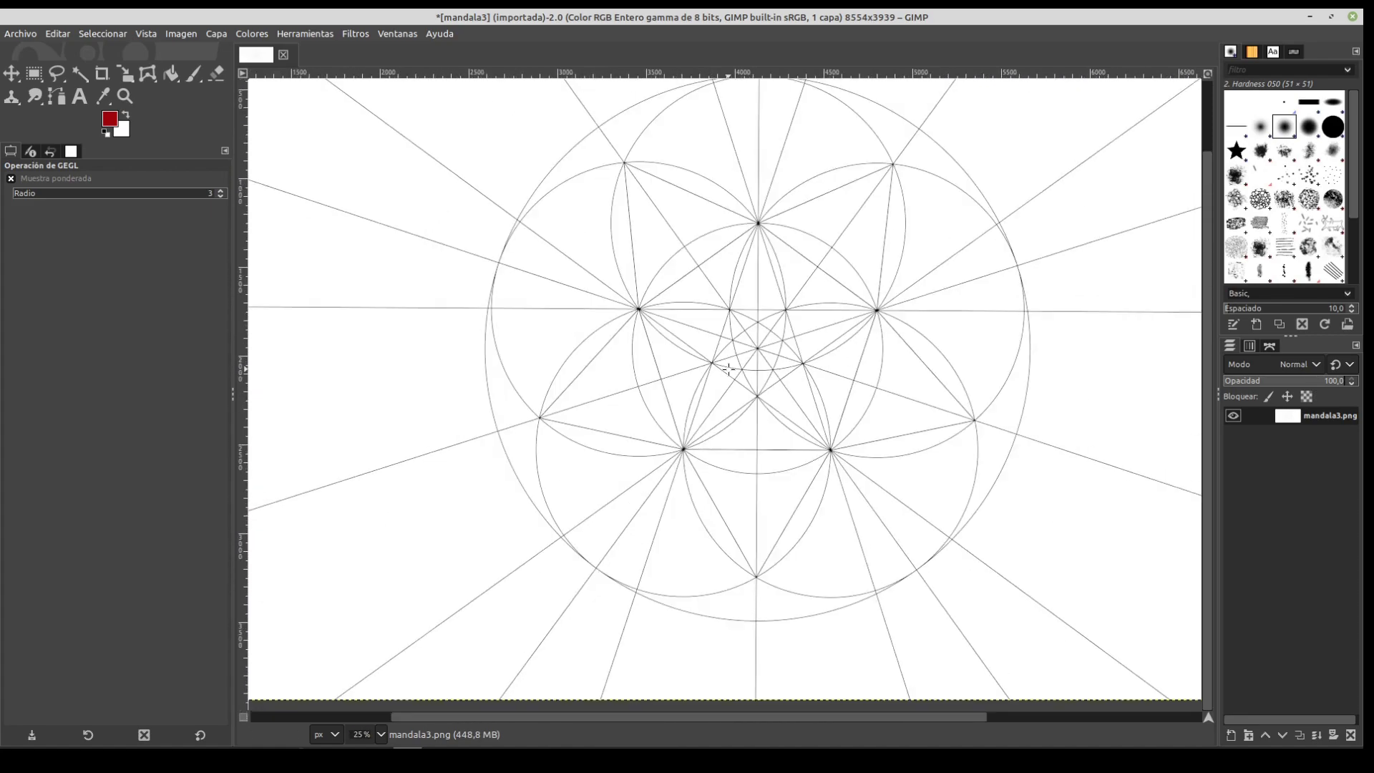
scroll(819, 344, up, 2)
scroll(819, 344, right, 1)
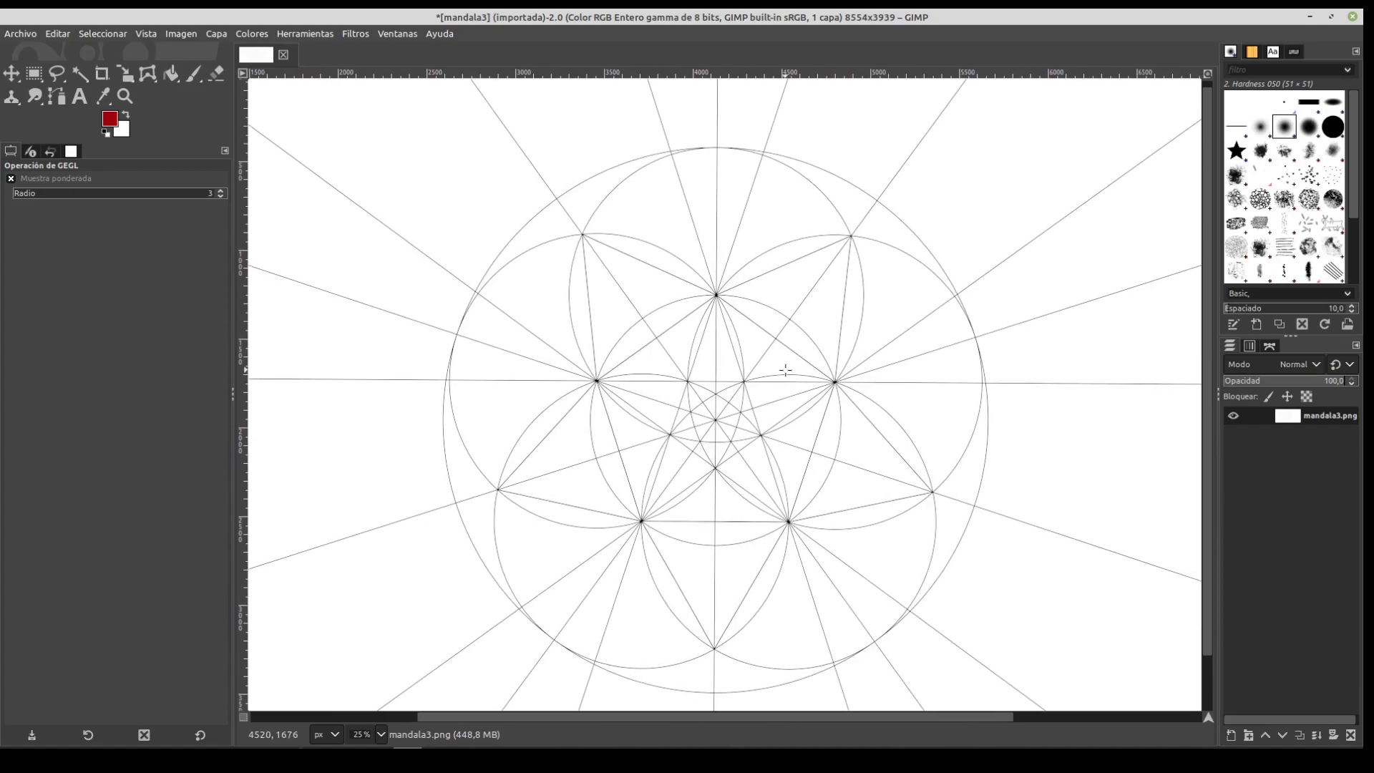
Activate the Bucket Fill tool and set the foreground colour to a bright blue
click(170, 75)
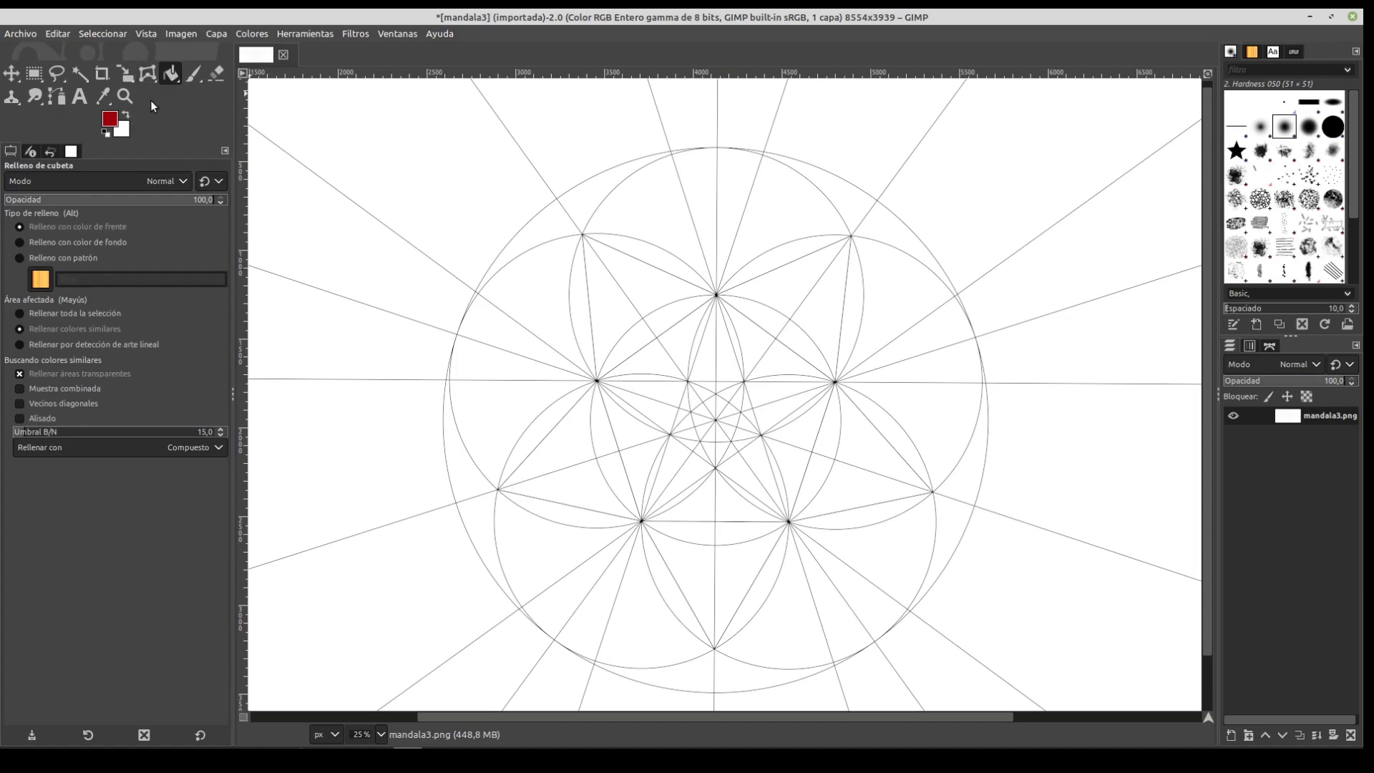
click(110, 120)
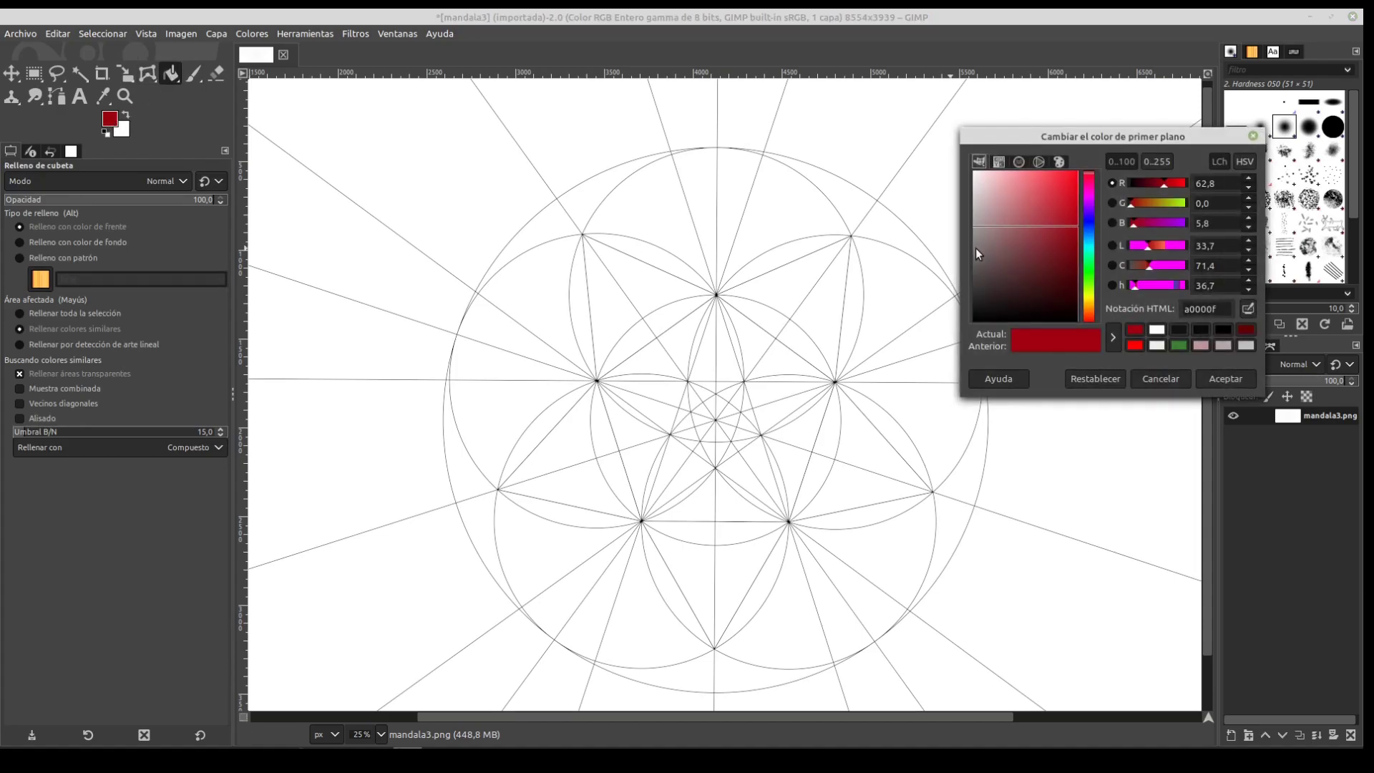
drag(1089, 224, 1092, 242)
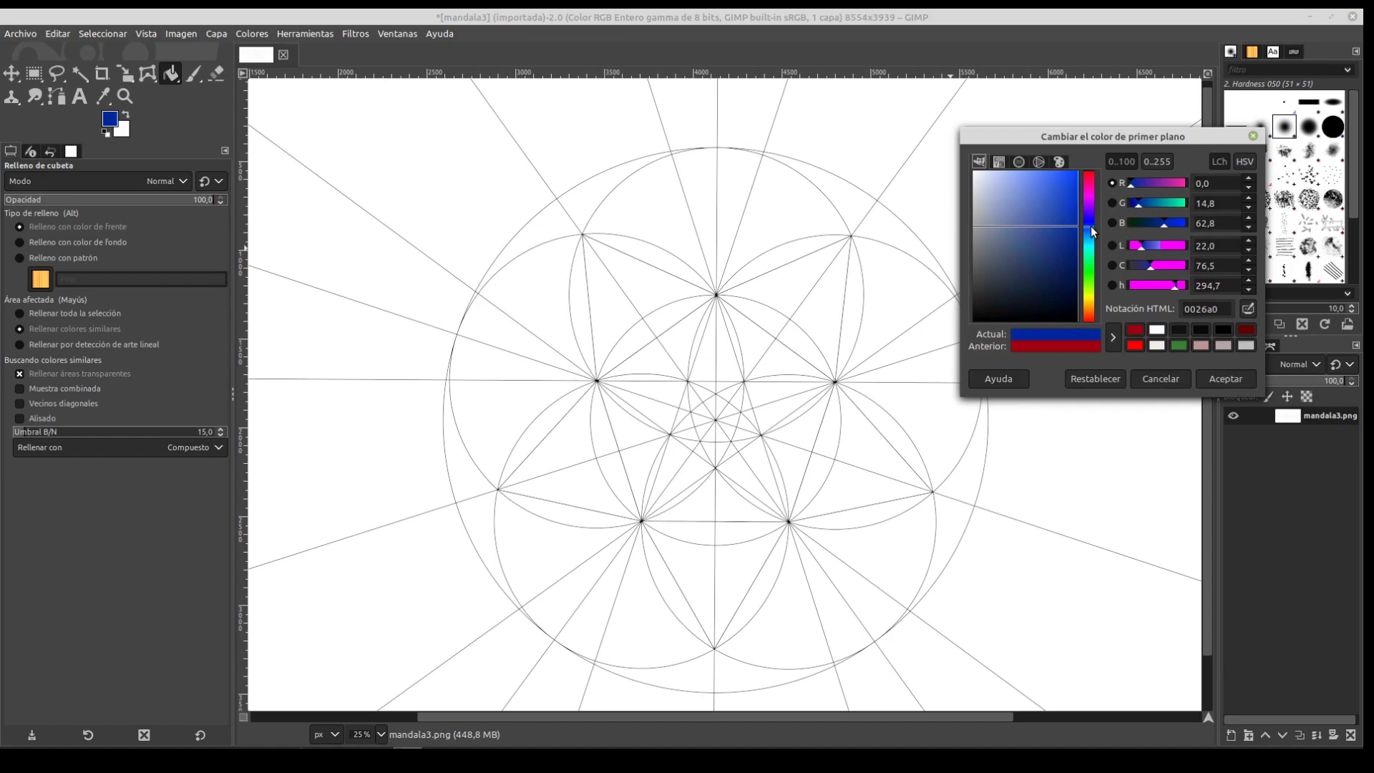
drag(1091, 226, 1085, 171)
click(1060, 231)
click(1226, 378)
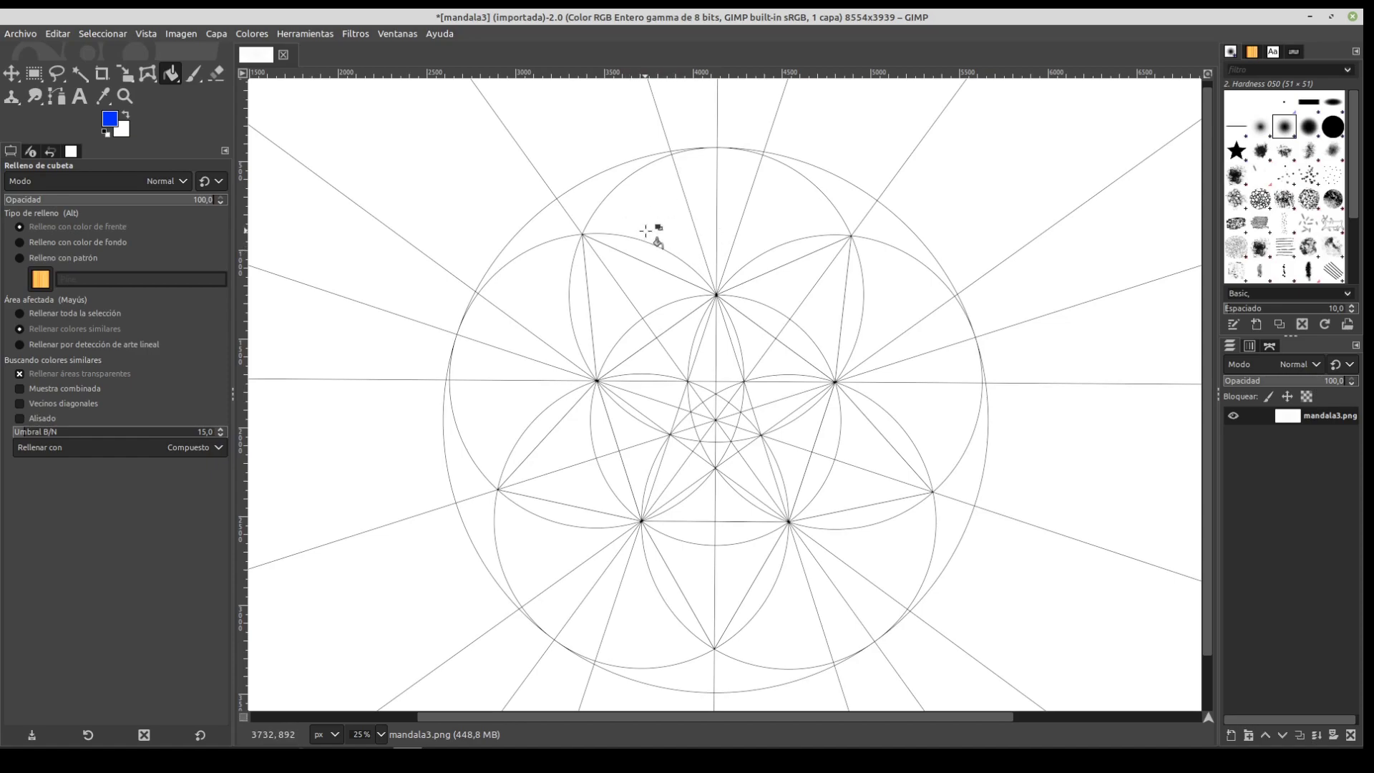
Try a blue fill in the curved segment at the mandala's upper left, examine its border pixels, and undo the fill
click(653, 209)
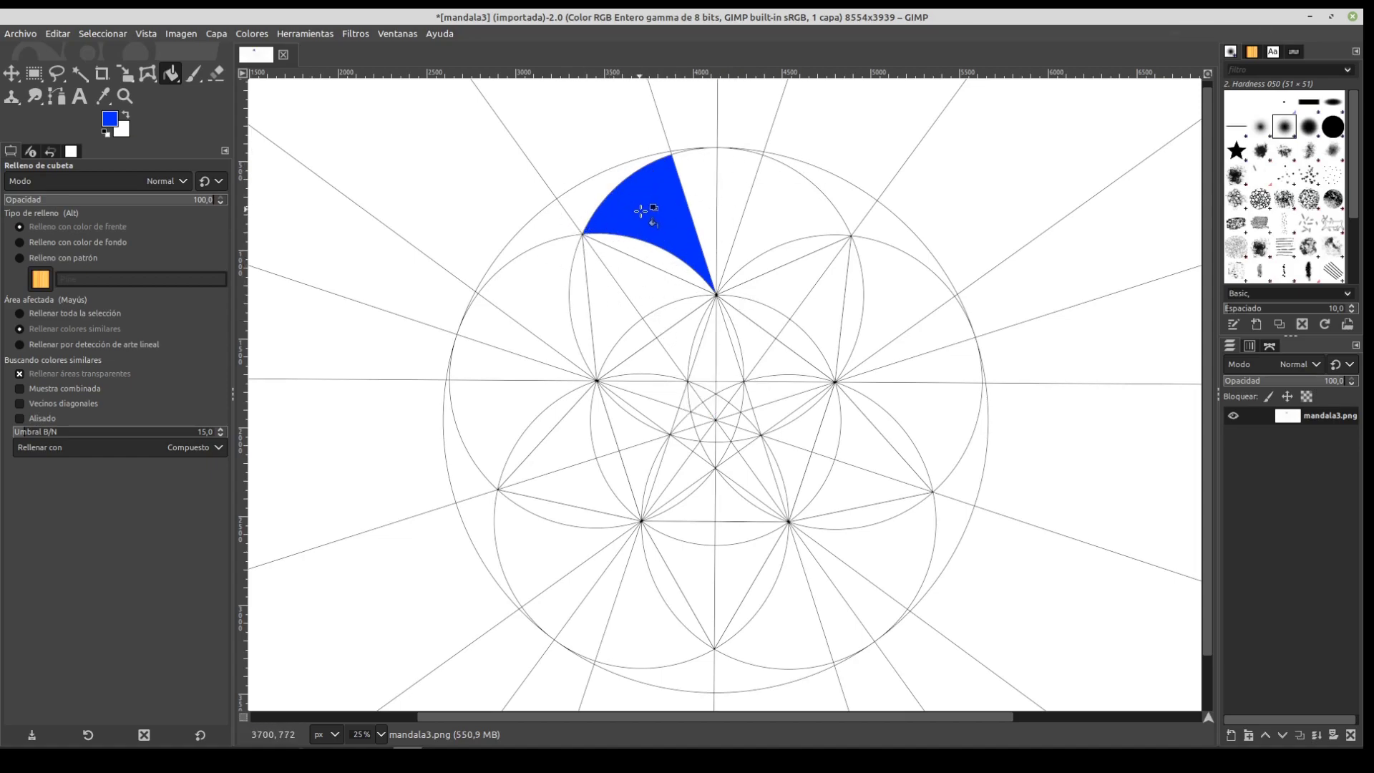
scroll(637, 218, up, 3)
scroll(635, 254, up, 5)
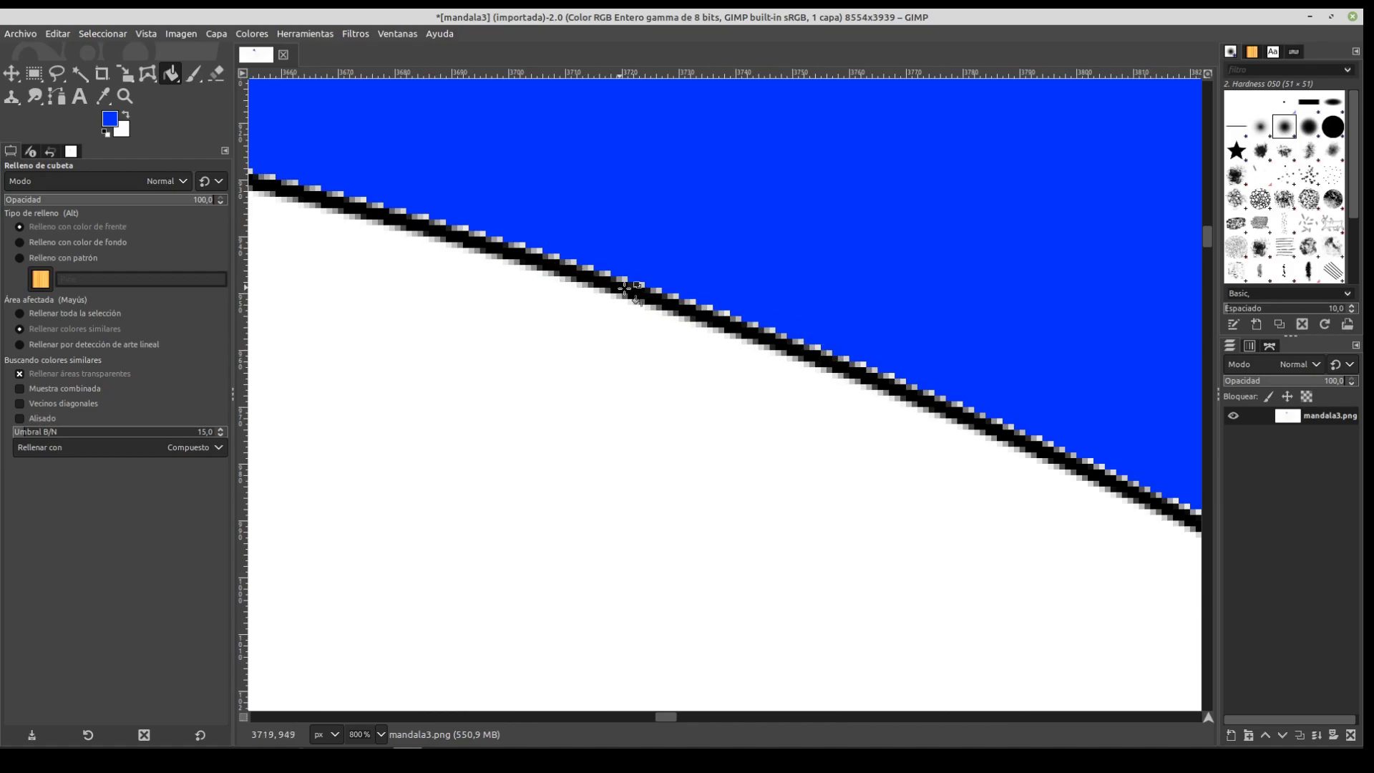
scroll(544, 250, up, 5)
scroll(591, 266, down, 12)
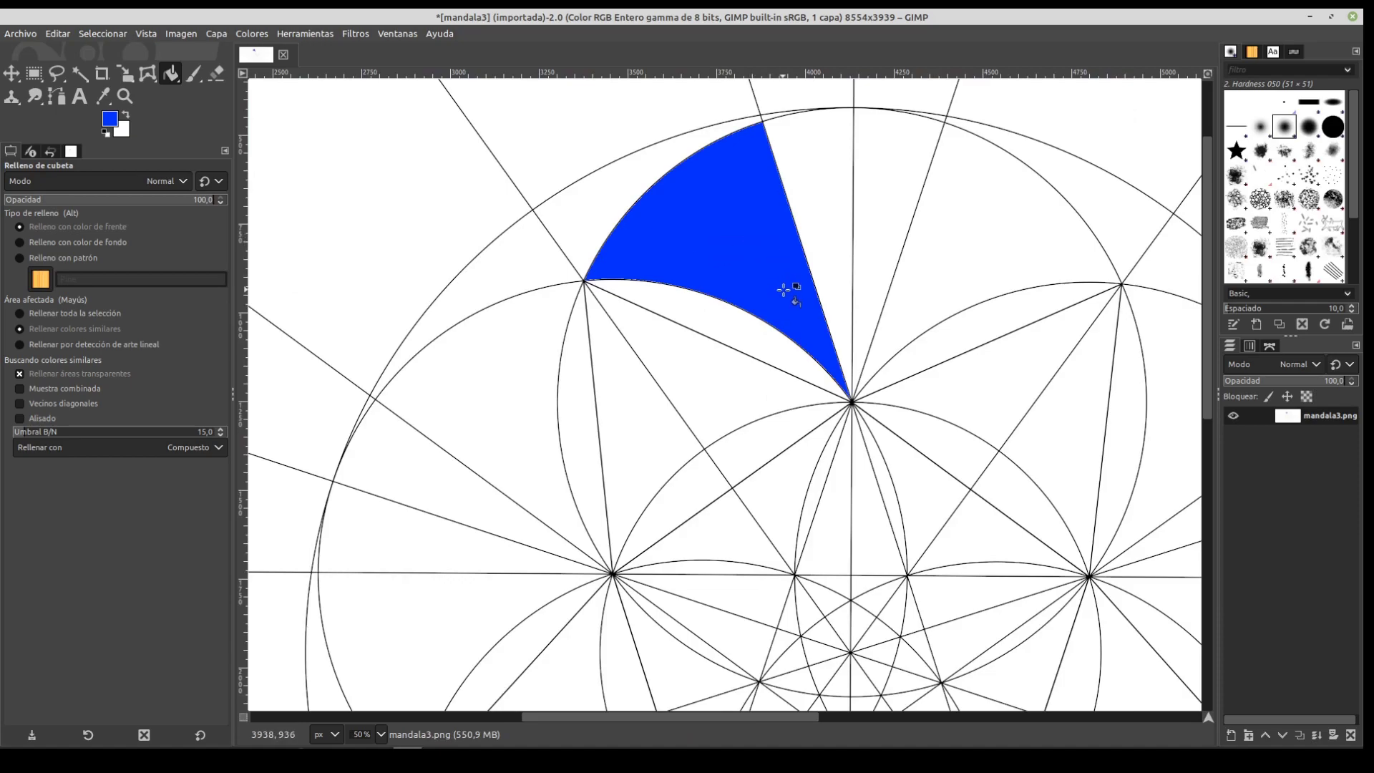
key(ctrl+z)
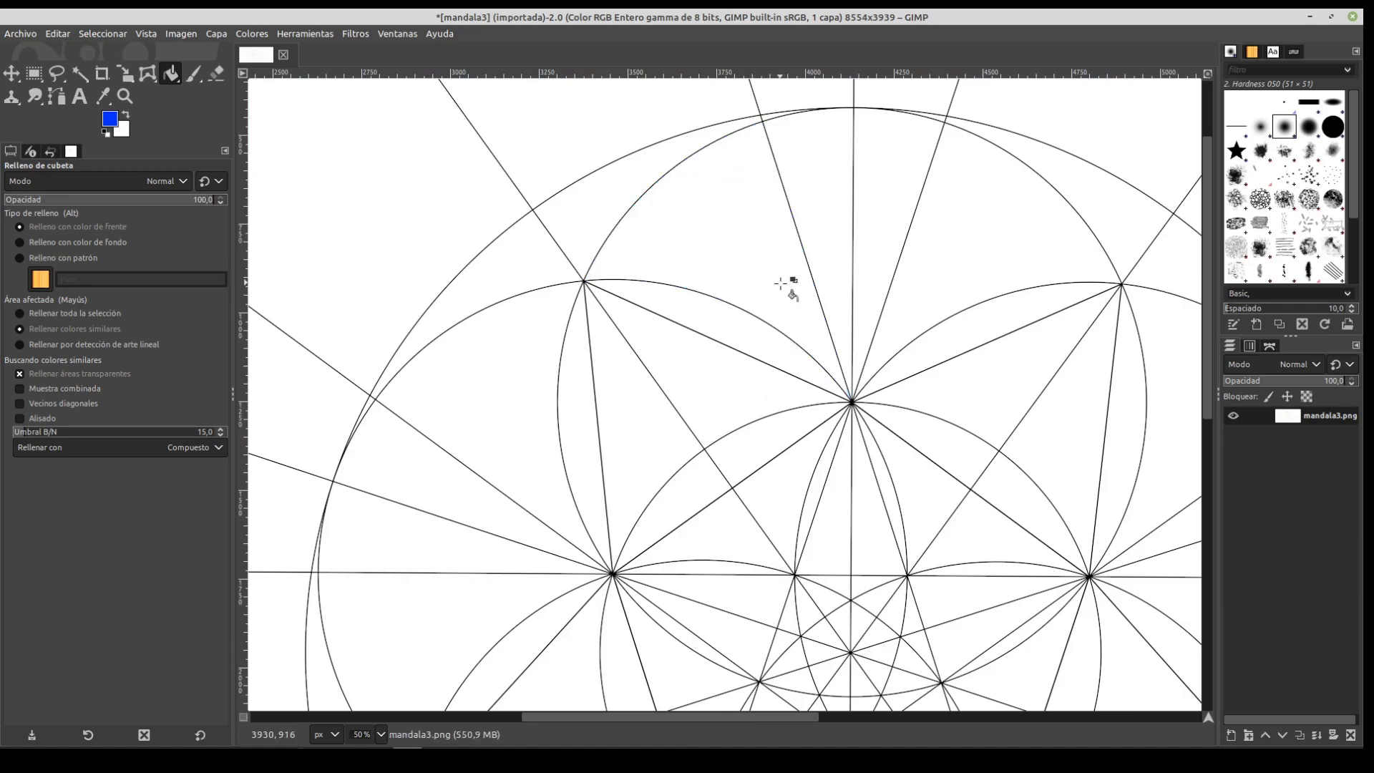
Posterize the image to 2 levels
scroll(753, 248, right, 5)
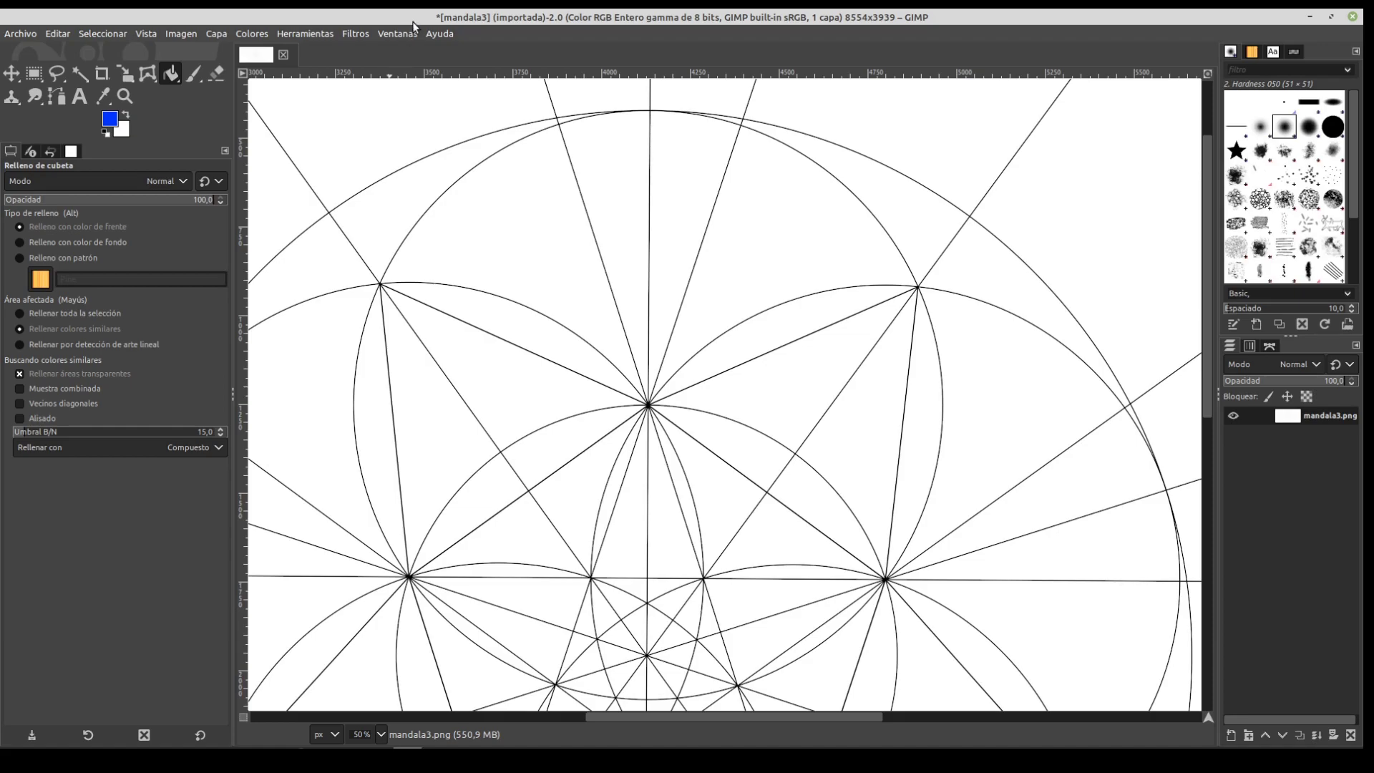
click(258, 34)
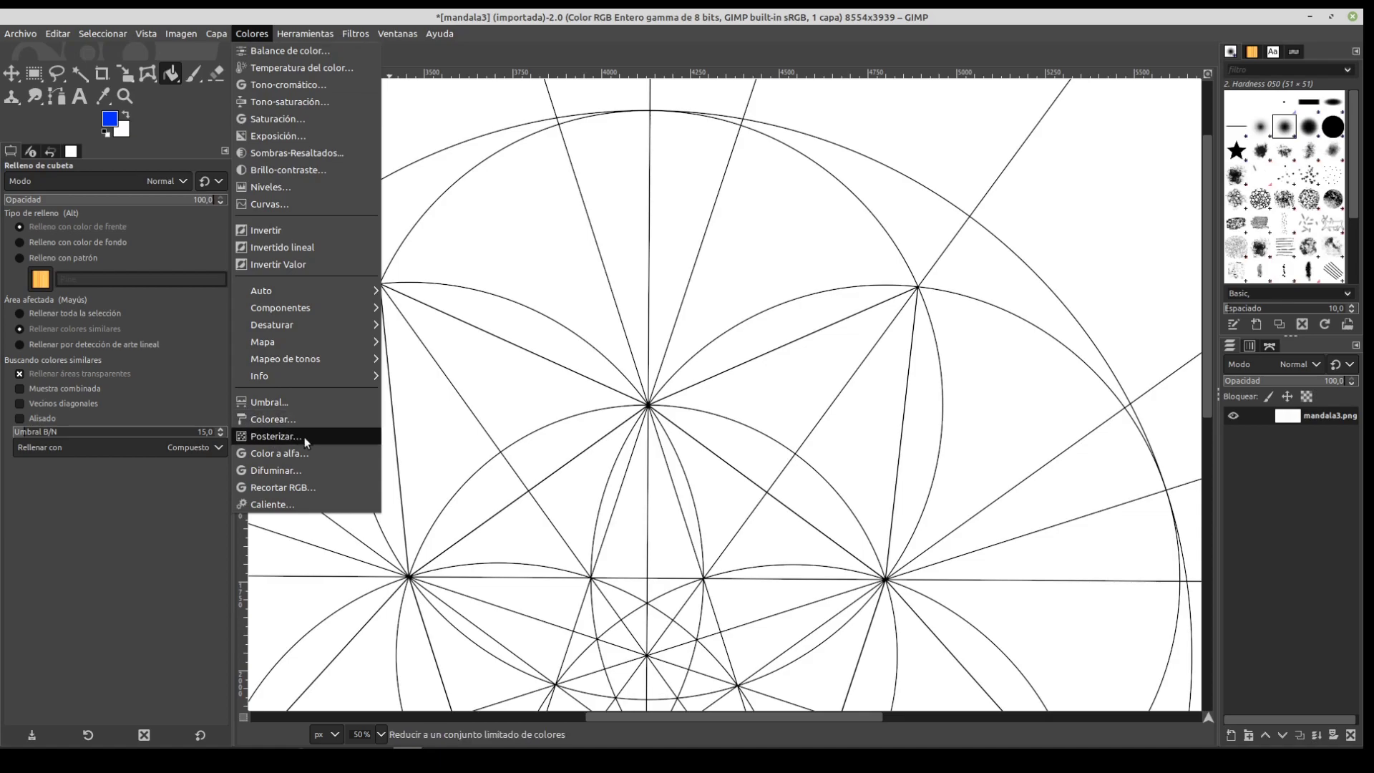
click(273, 435)
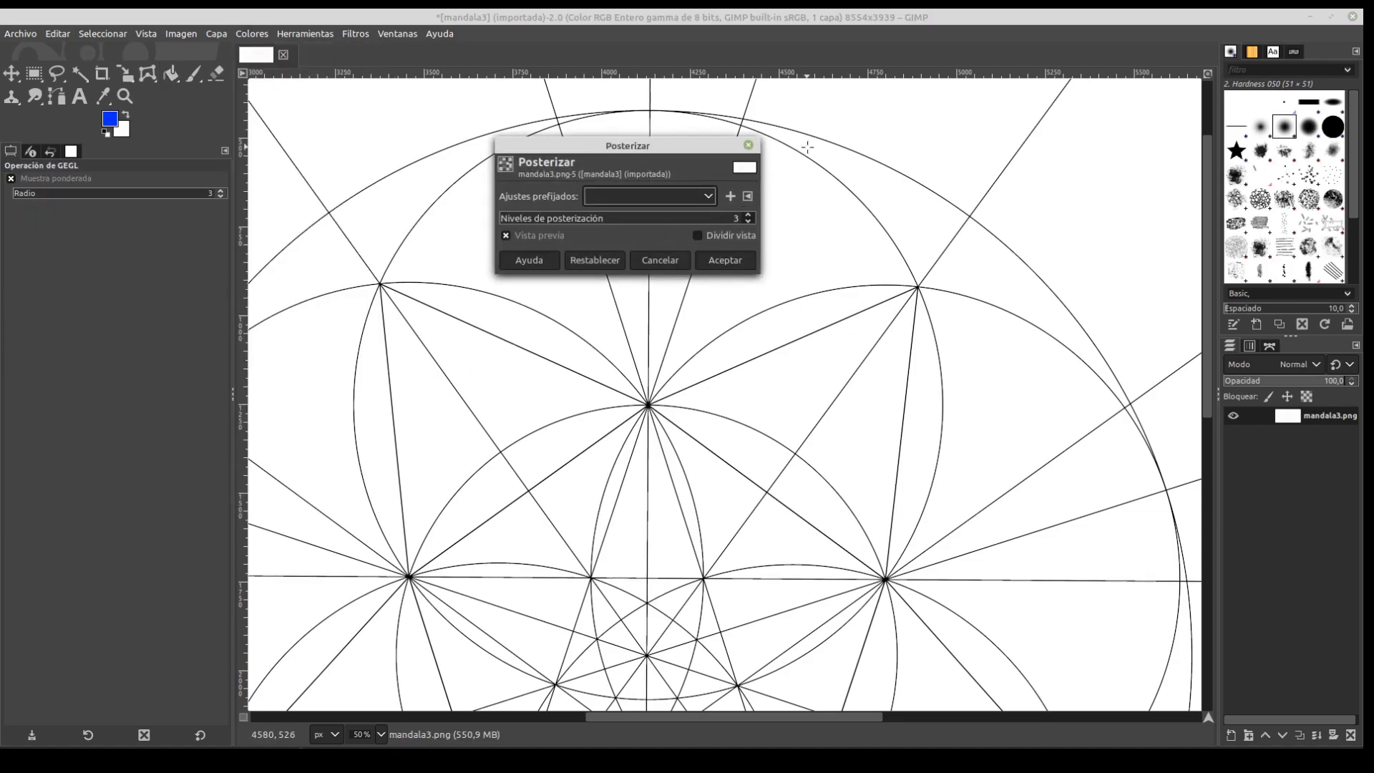
click(749, 222)
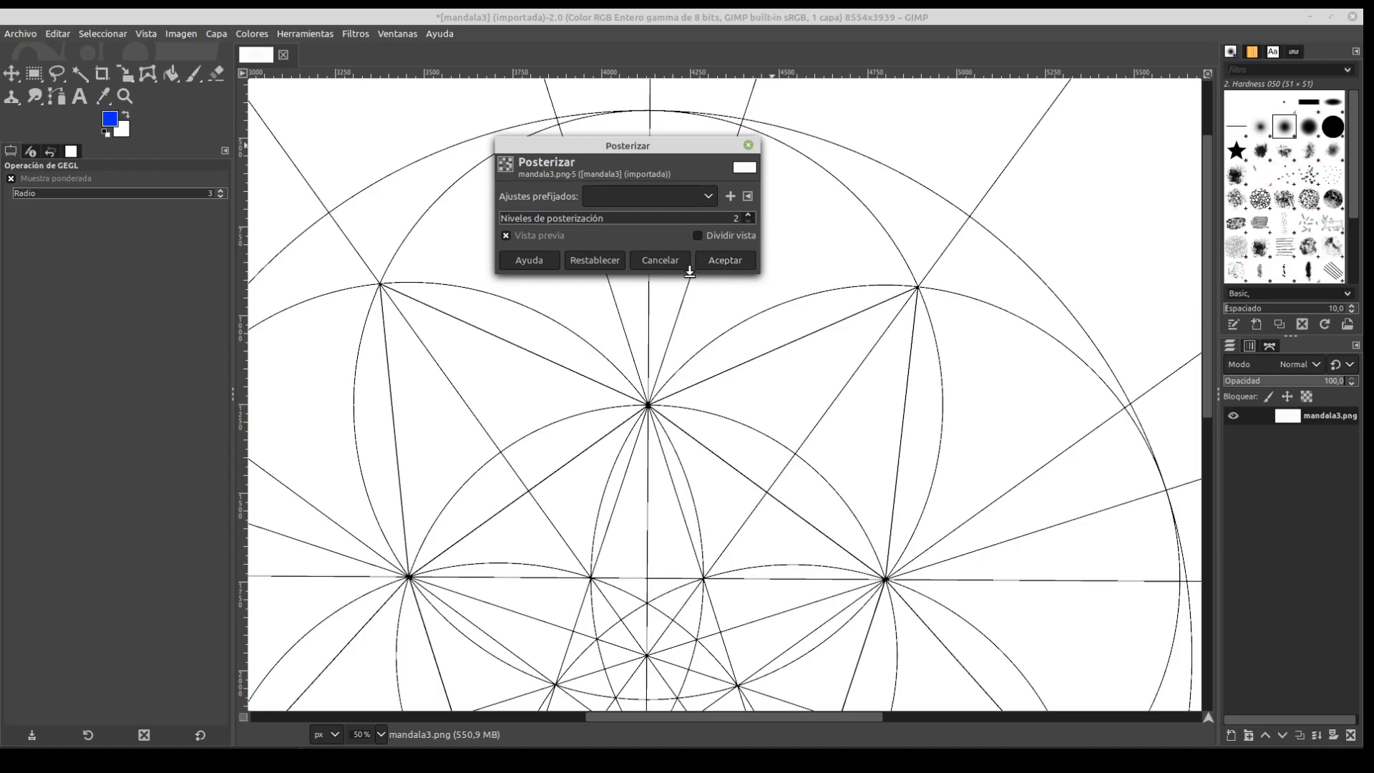
click(740, 265)
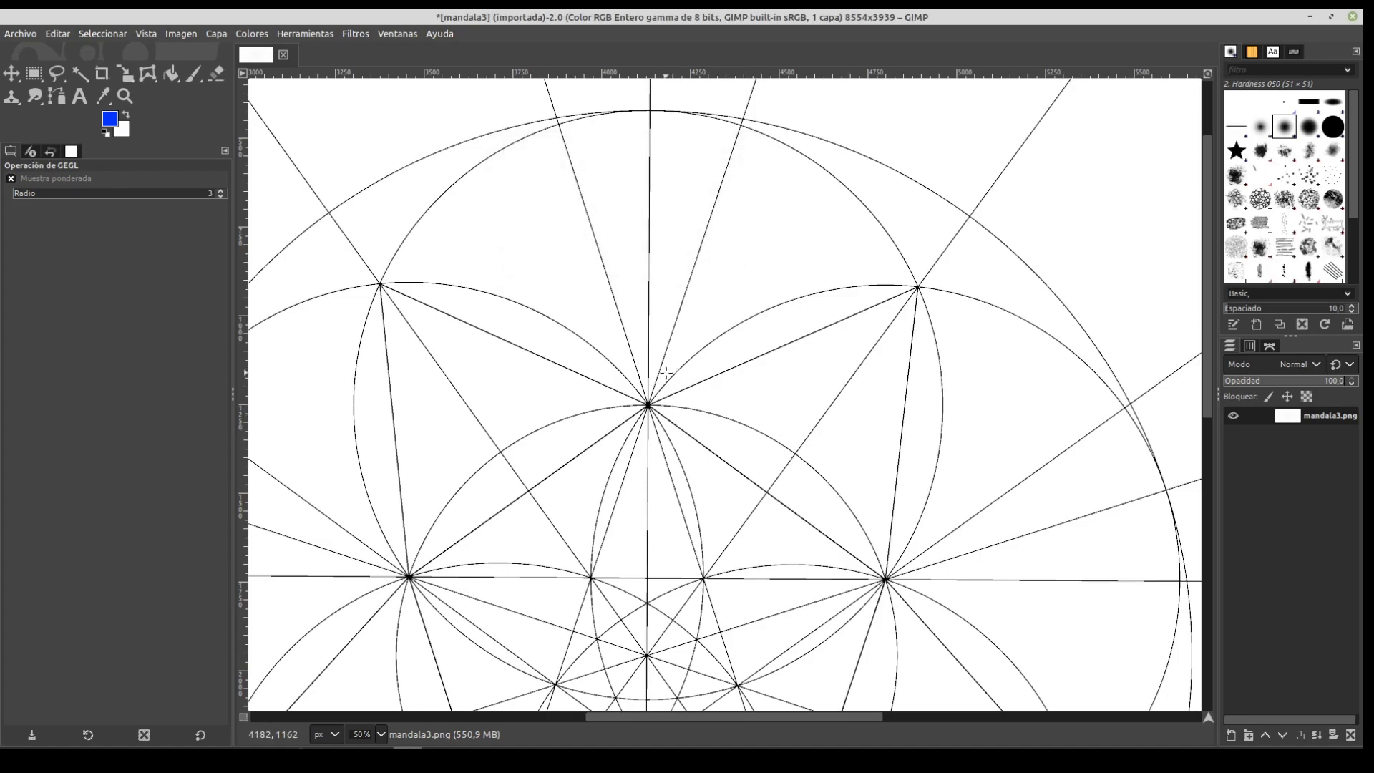
Bucket-fill the mandala's upper-left curved segment, the thin sliver near its top and the adjoining outer wedge with blue, and inspect the fill's edge
scroll(620, 340, up, 11)
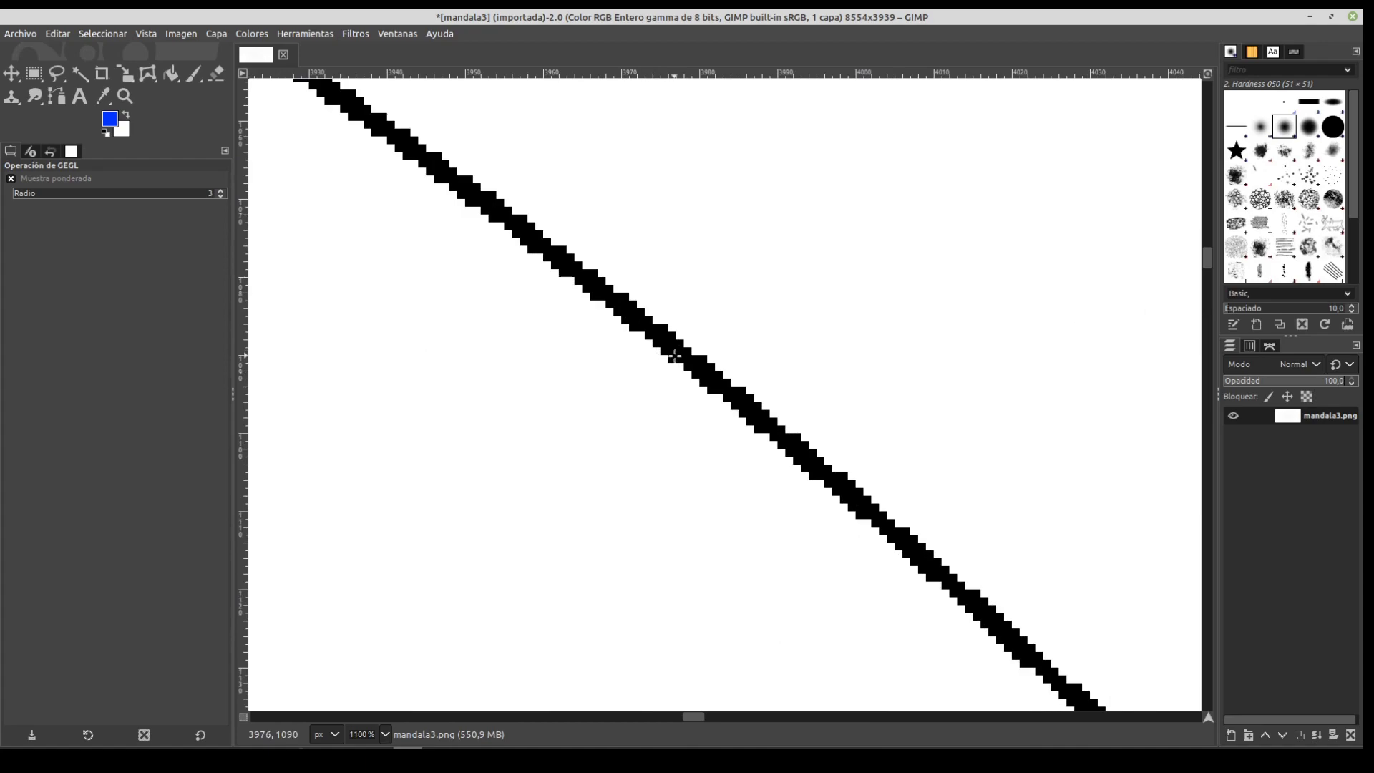
scroll(706, 351, down, 8)
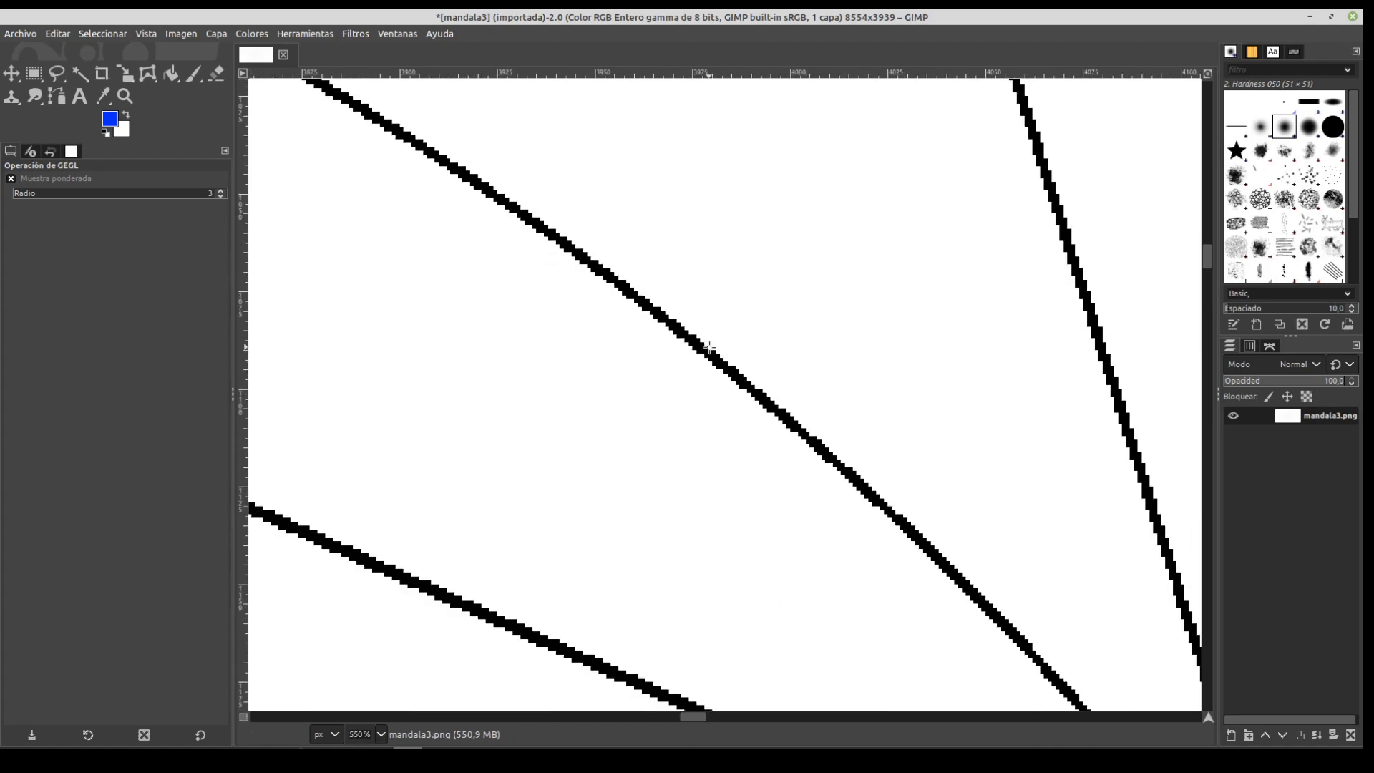
scroll(716, 345, down, 2)
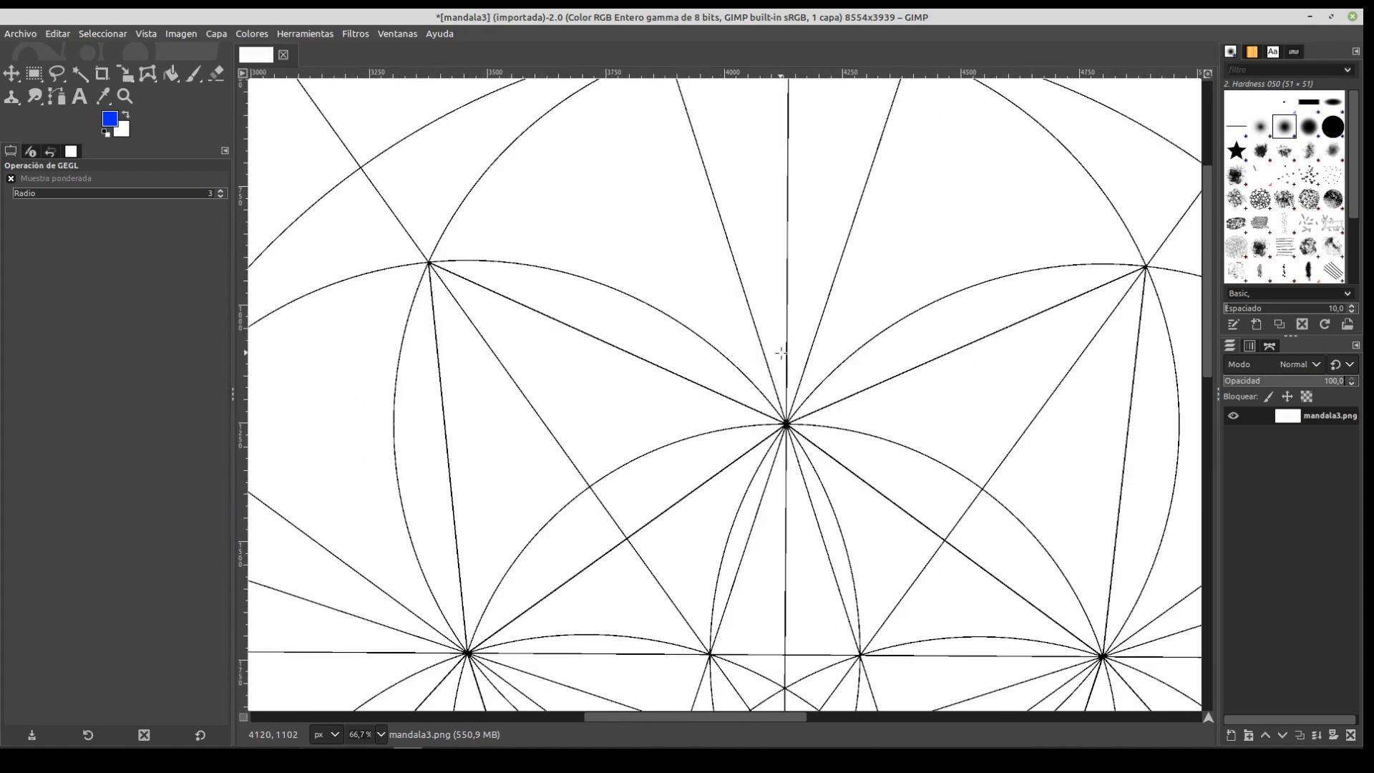
scroll(888, 267, up, 3)
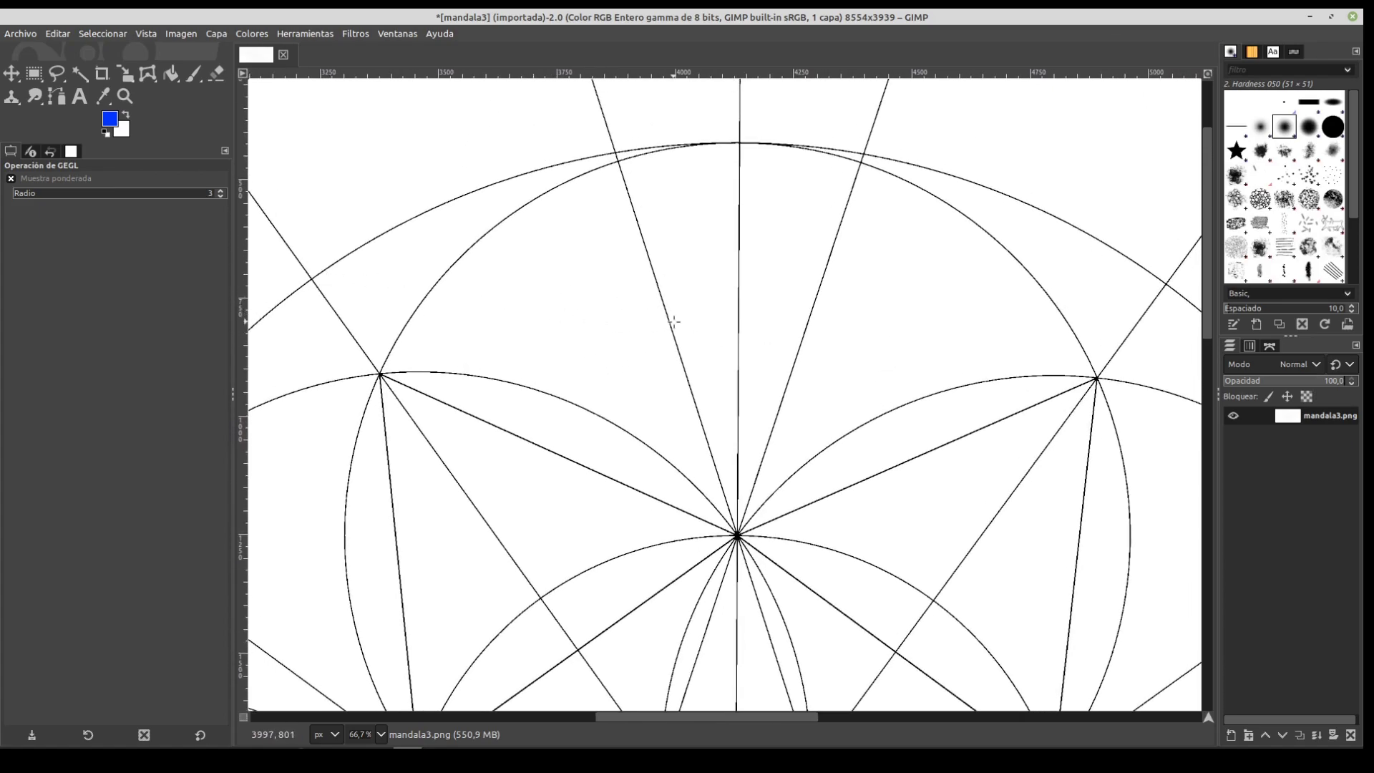
click(170, 73)
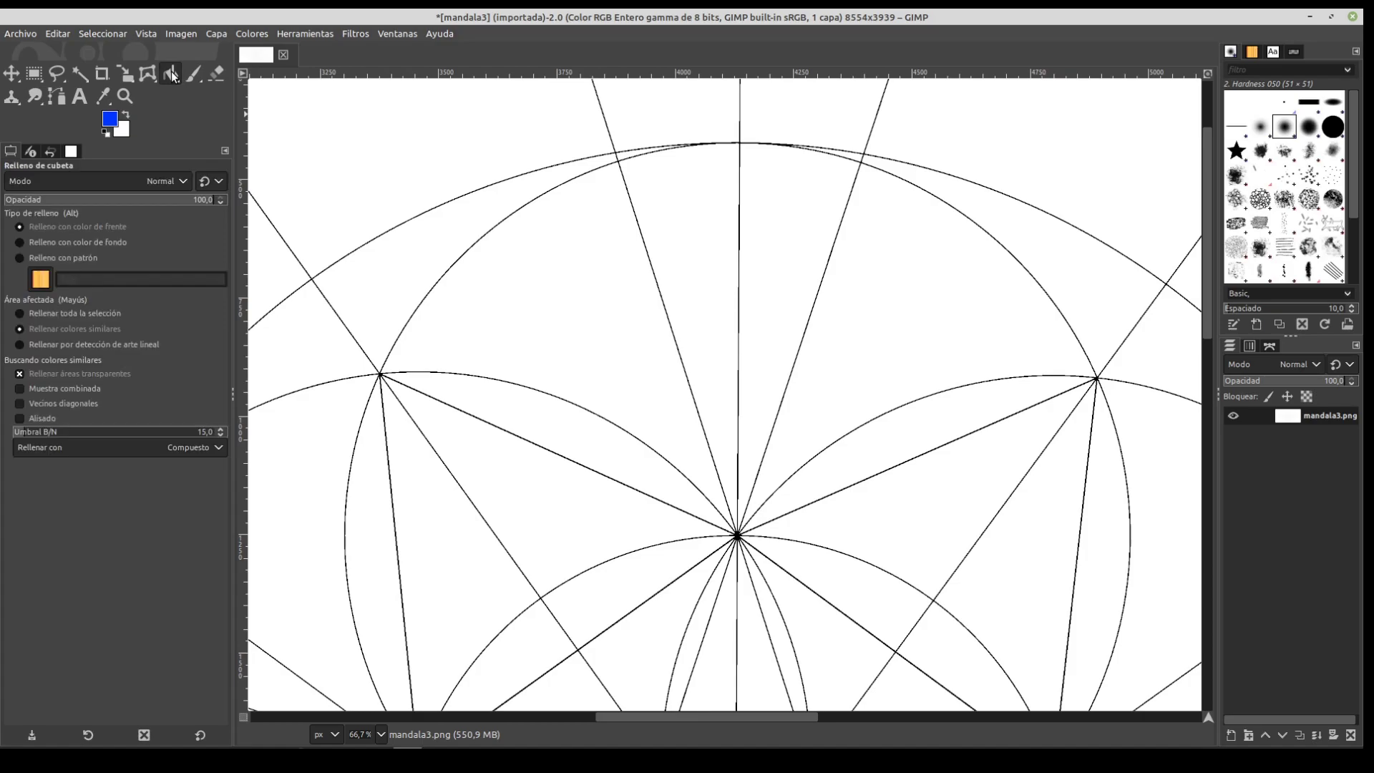
click(552, 295)
click(637, 153)
click(557, 128)
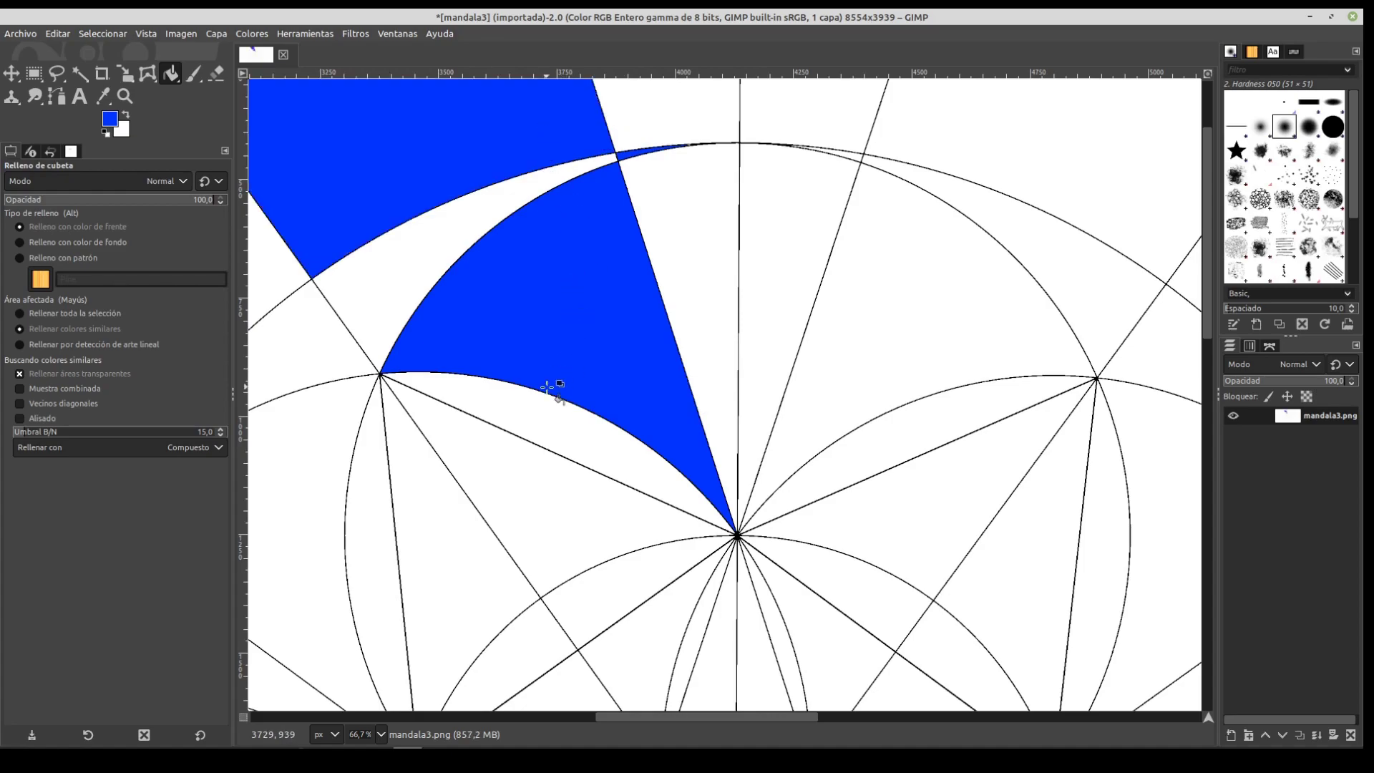
scroll(533, 399, up, 7)
scroll(662, 419, up, 3)
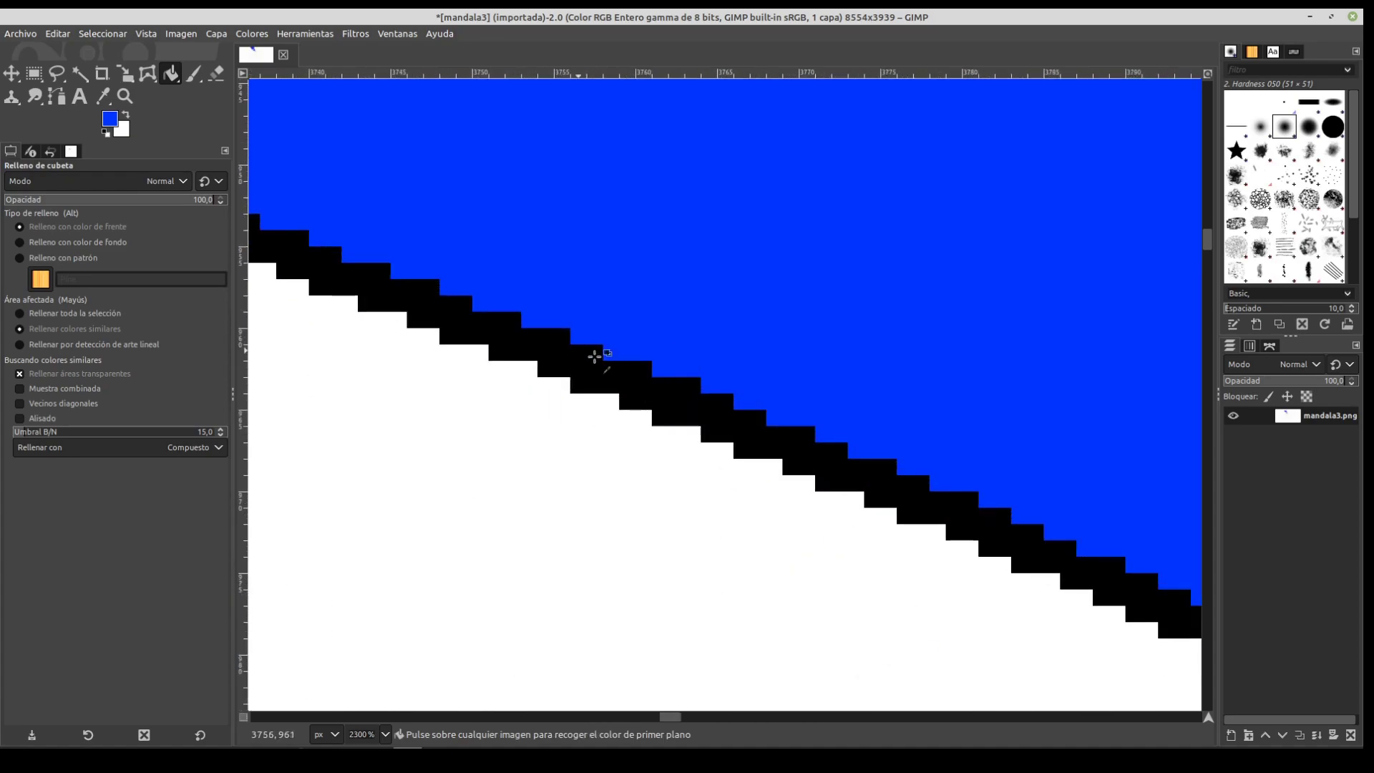
Fill the mandala's upper-left outer crescent, the alternating petals around the upper-left node, and the segment leading toward the centre with blue
scroll(606, 335, down, 11)
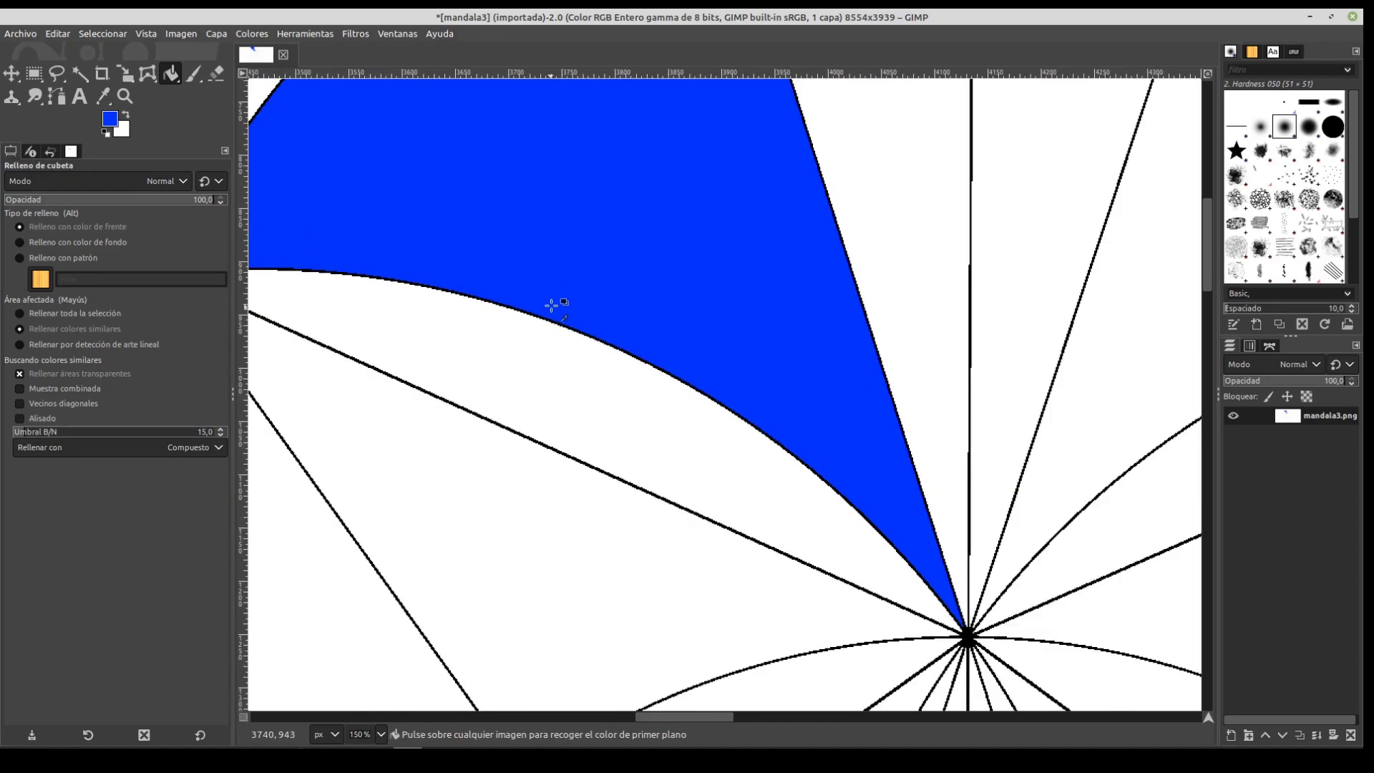
drag(493, 256, 707, 427)
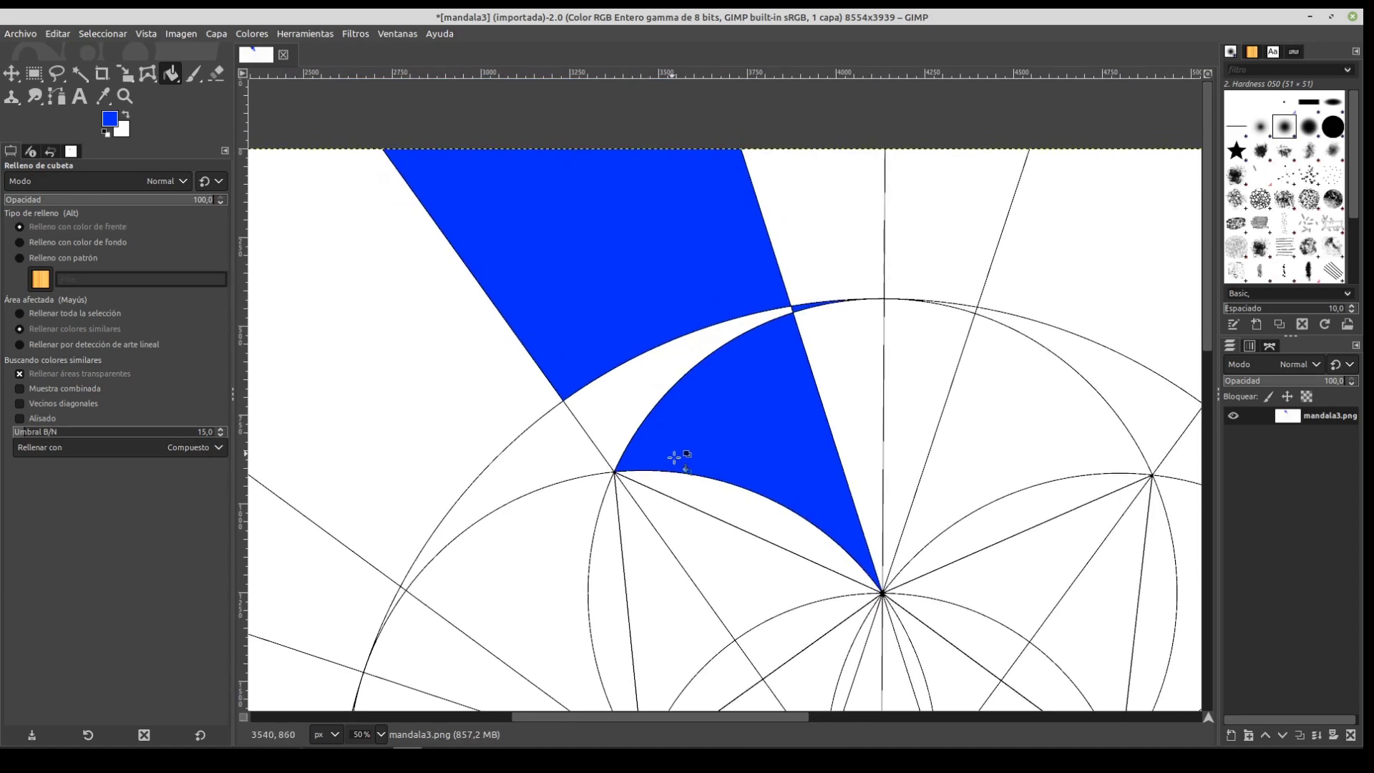
scroll(673, 454, down, 1)
scroll(680, 369, down, 2)
scroll(643, 366, up, 1)
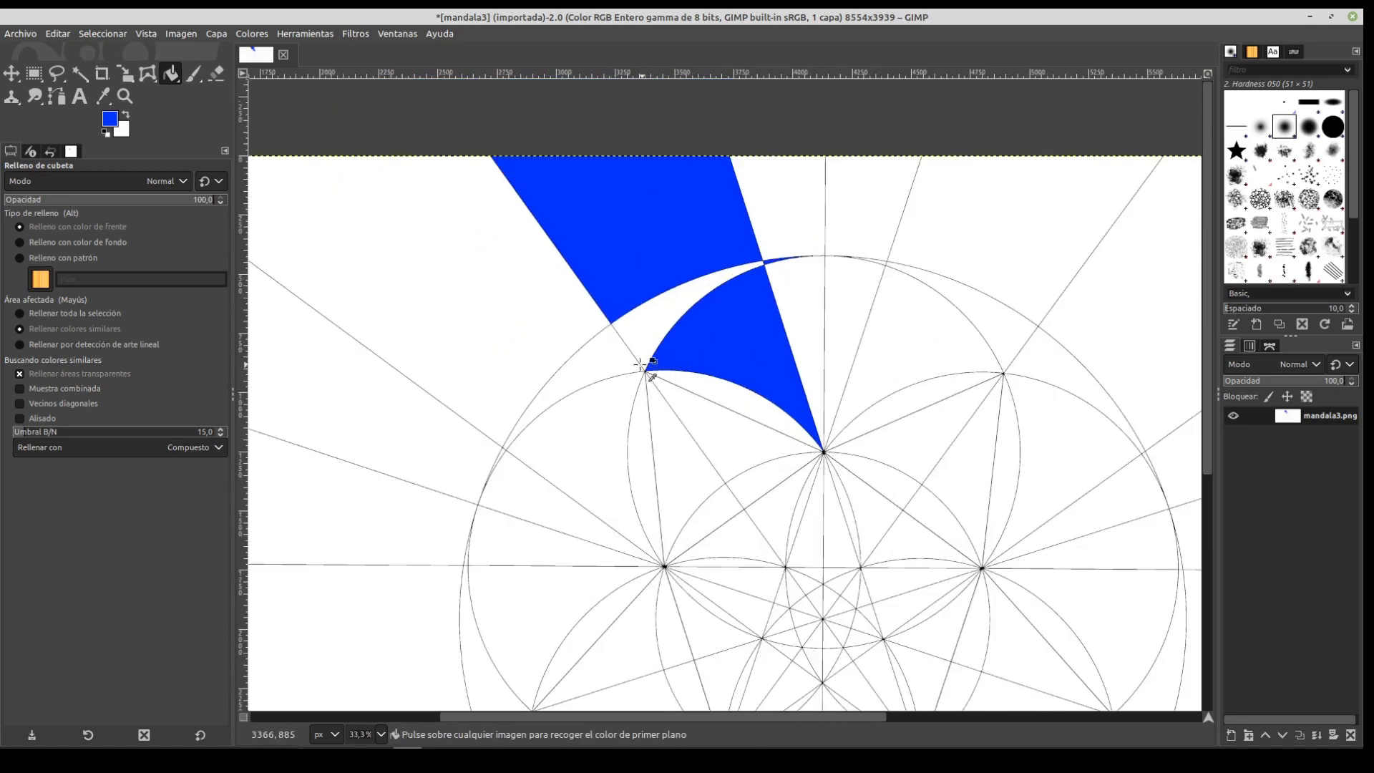
click(612, 357)
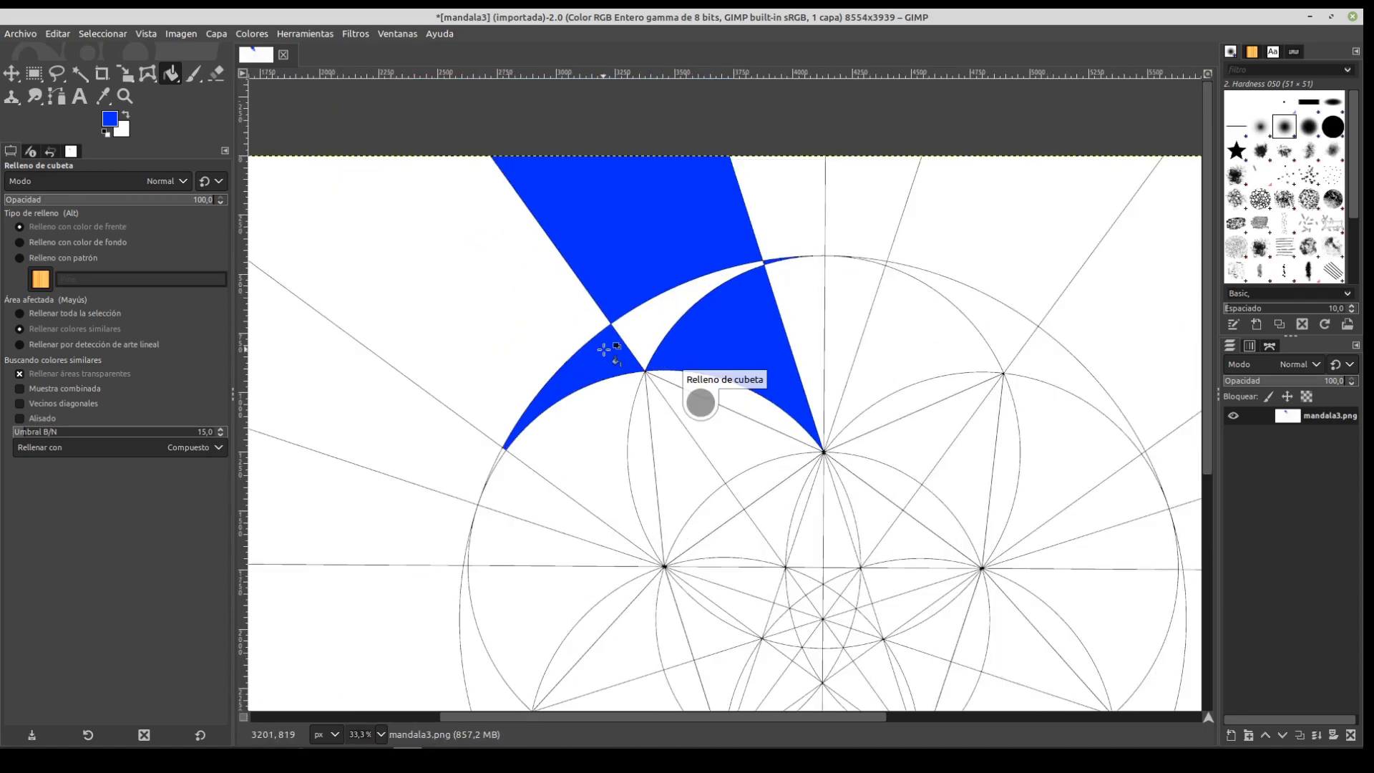
click(644, 424)
click(719, 443)
click(730, 509)
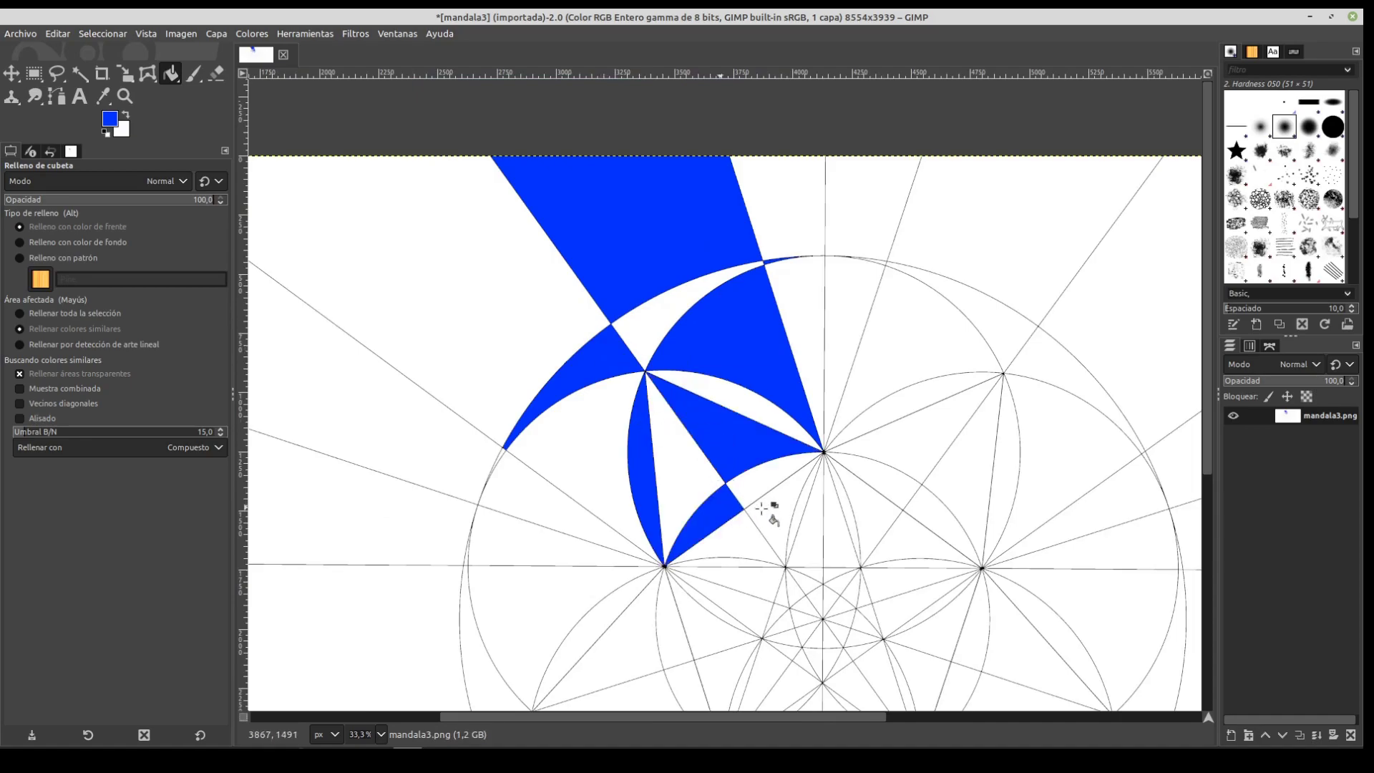
click(789, 508)
Bucket-fill the alternating narrow segments below, right of and above the top-centre node with blue
scroll(764, 454, down, 3)
scroll(715, 387, right, 2)
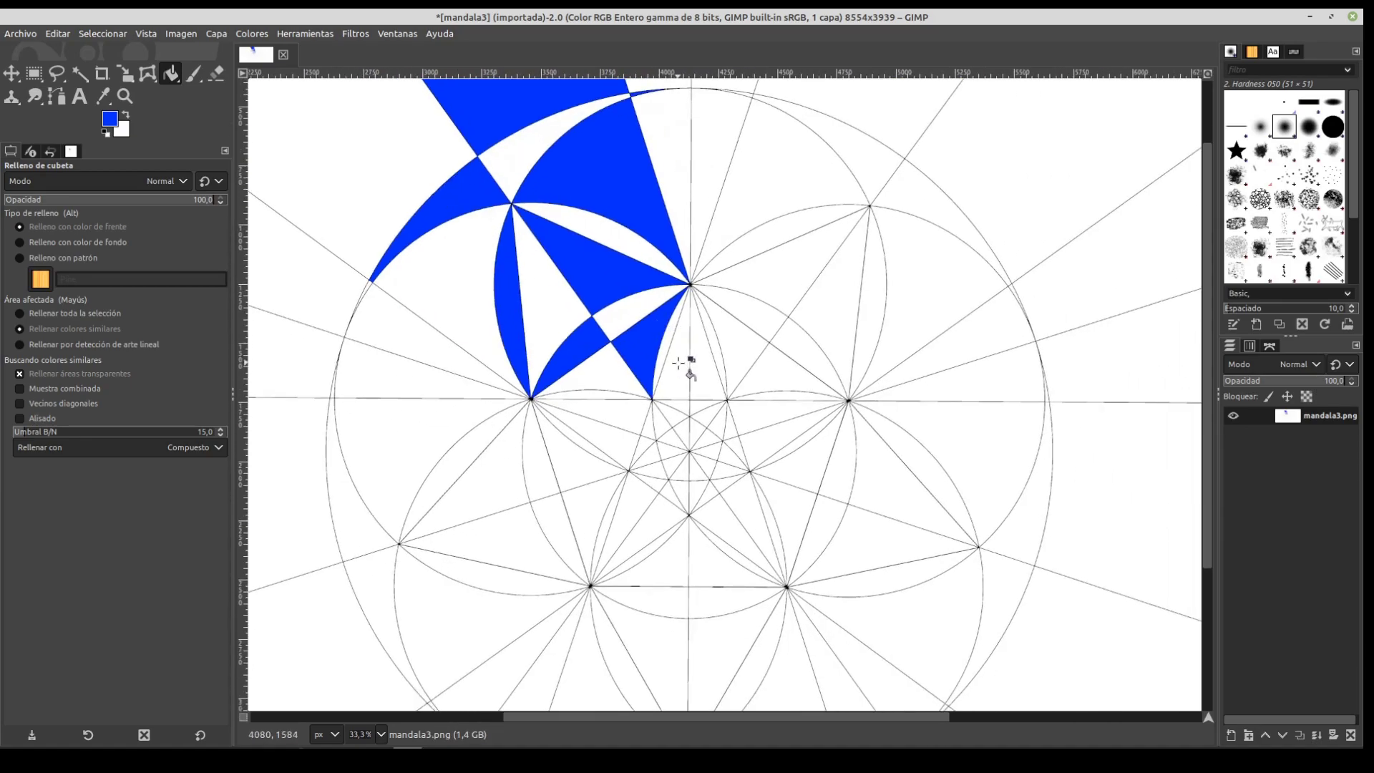
click(679, 362)
click(706, 323)
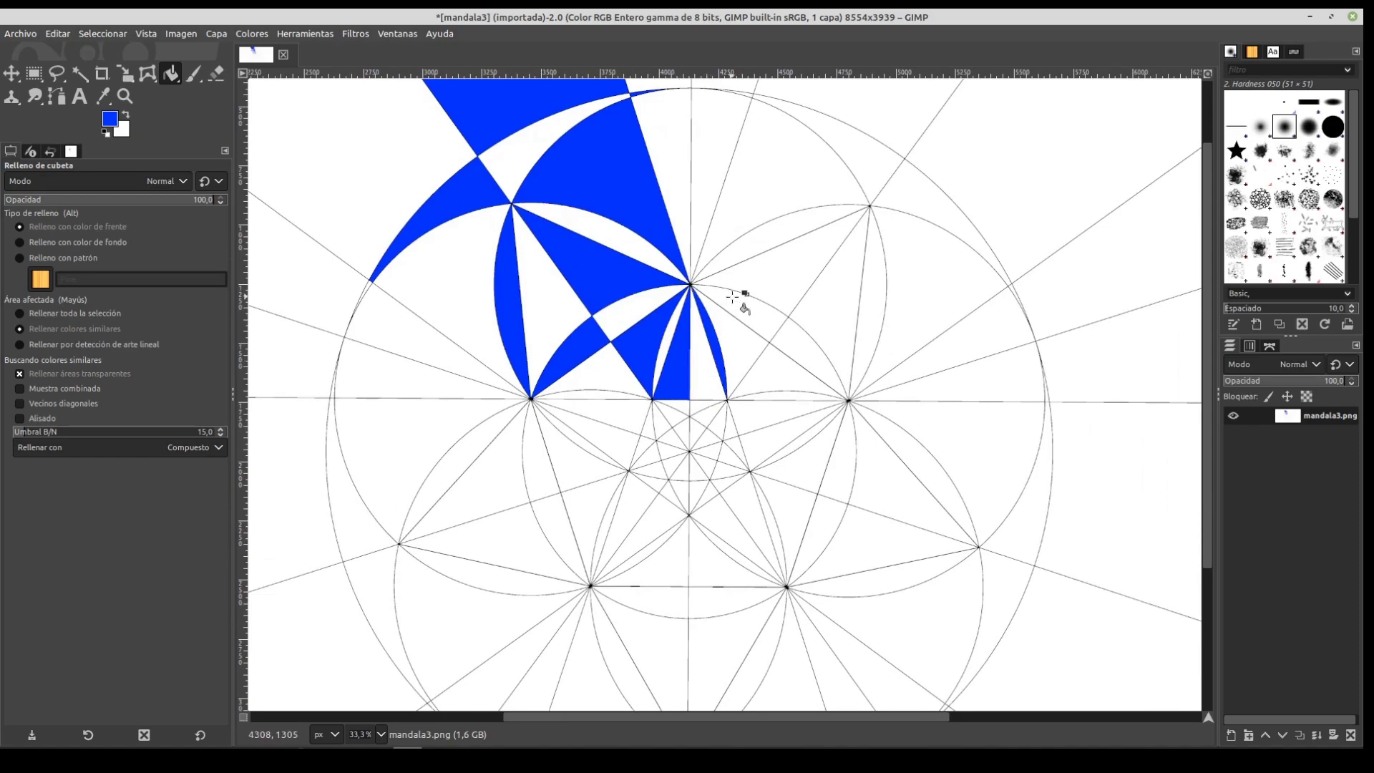
click(741, 309)
click(744, 259)
click(703, 184)
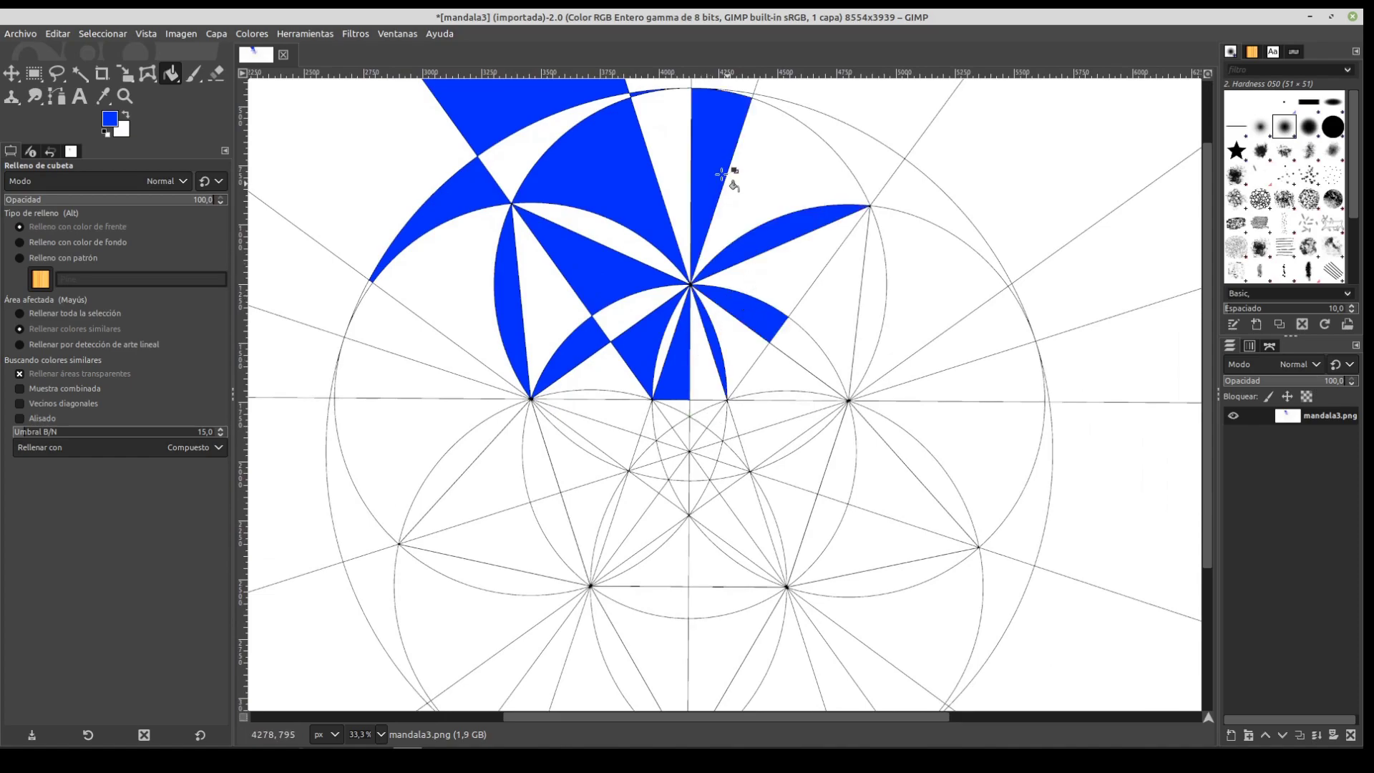
Fill the upper-right outer crescent, the outer wedges beside it and the alternating segments around the upper-right node with blue
scroll(734, 215, up, 5)
click(766, 314)
click(862, 422)
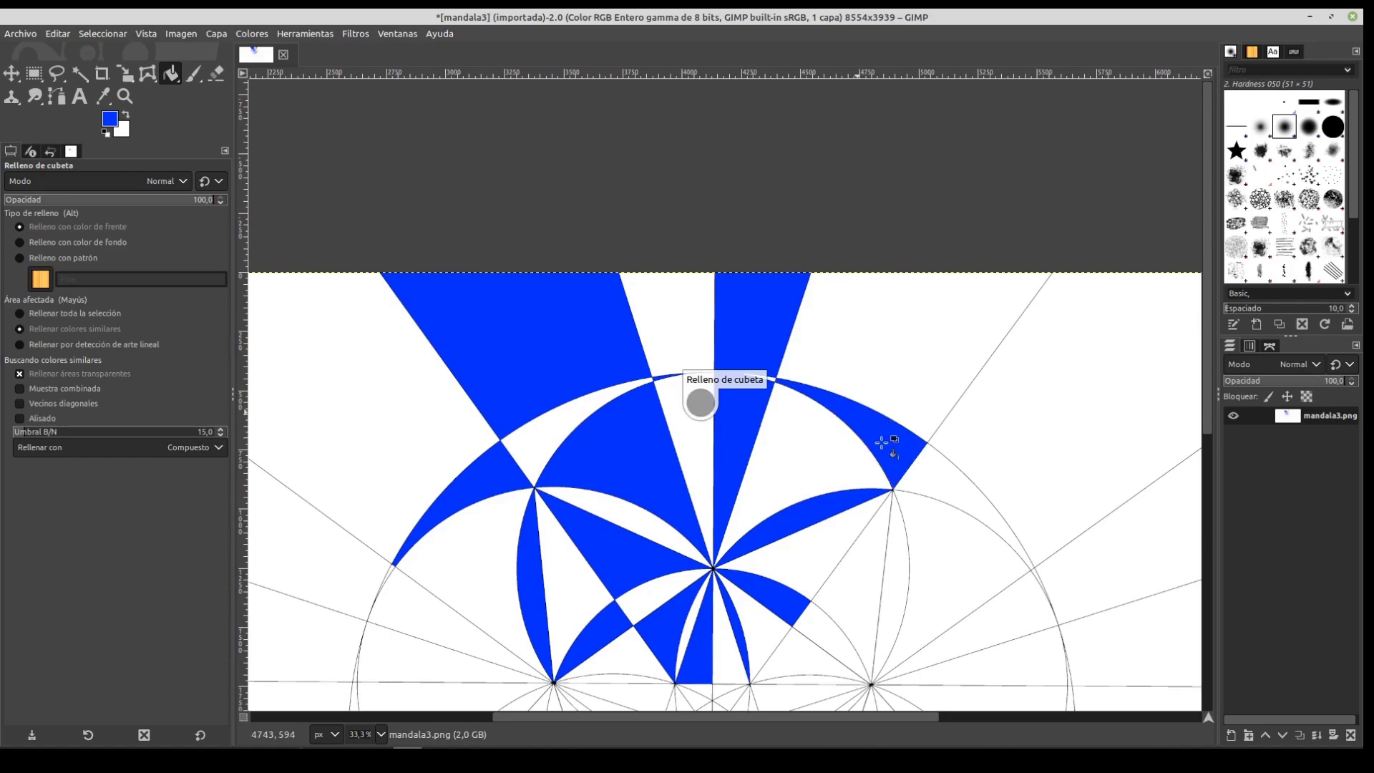
click(969, 476)
click(921, 544)
click(858, 578)
Fill the segments directly above and below the horizontal line between the central star and the right node with blue
scroll(764, 408, down, 5)
scroll(764, 408, right, 2)
click(699, 413)
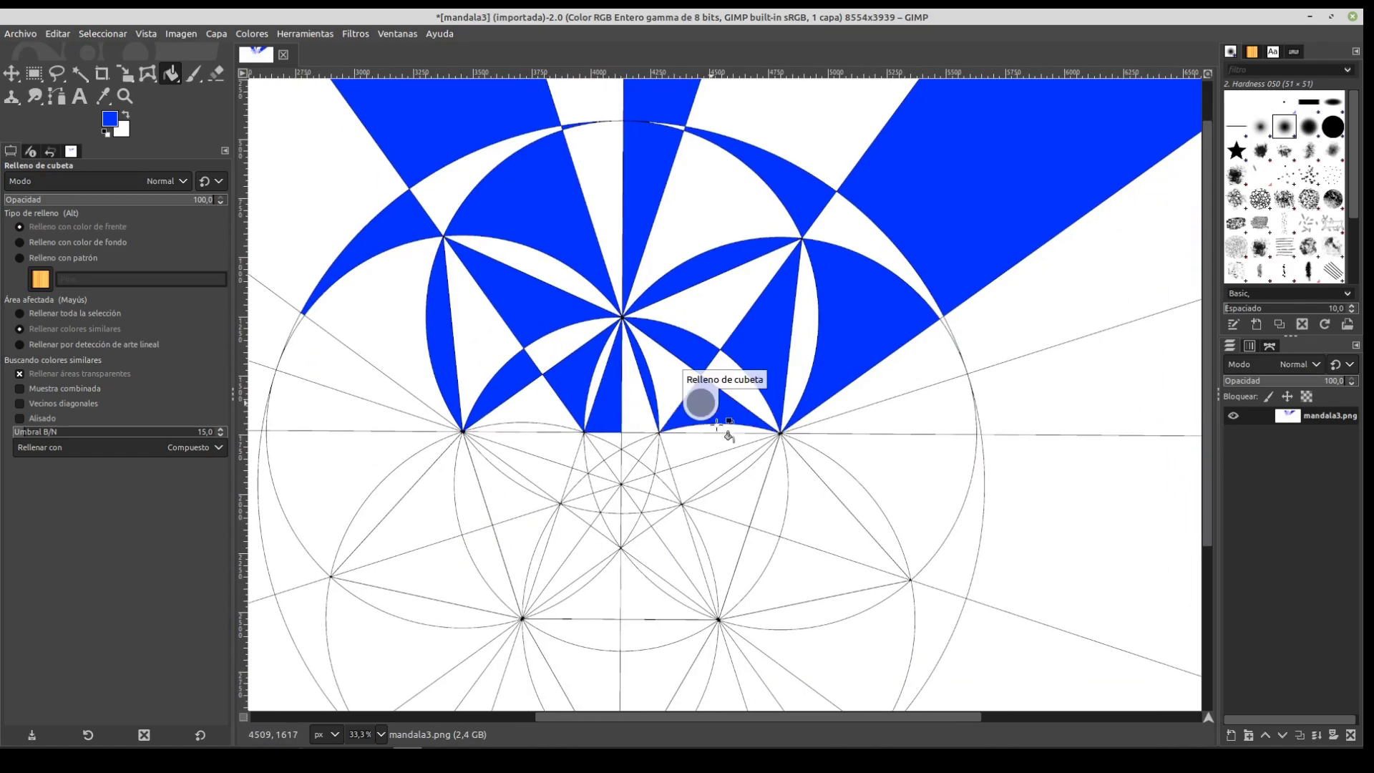
key(1)
click(675, 460)
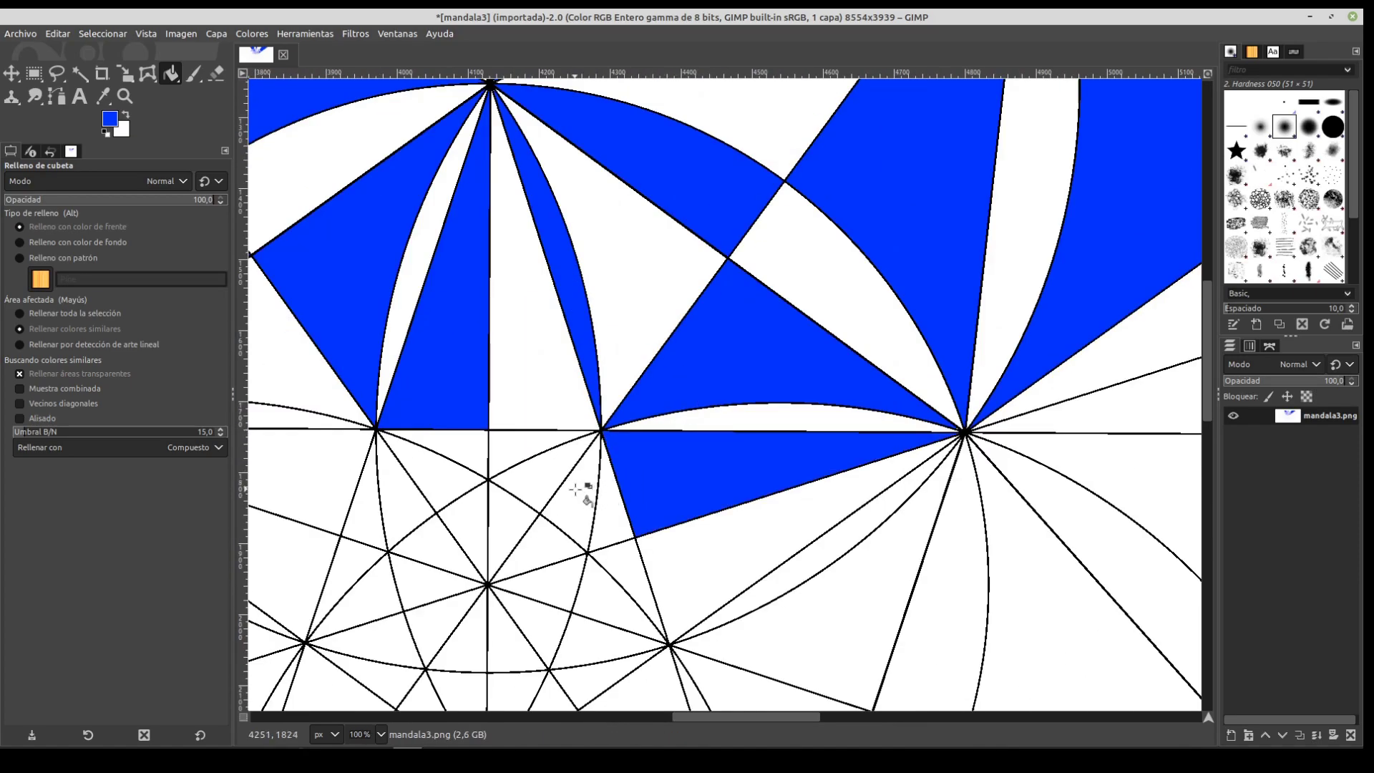
Colour alternating cells in the upper half of the central star and the thin segment at its upper left blue
click(583, 487)
click(524, 459)
click(438, 473)
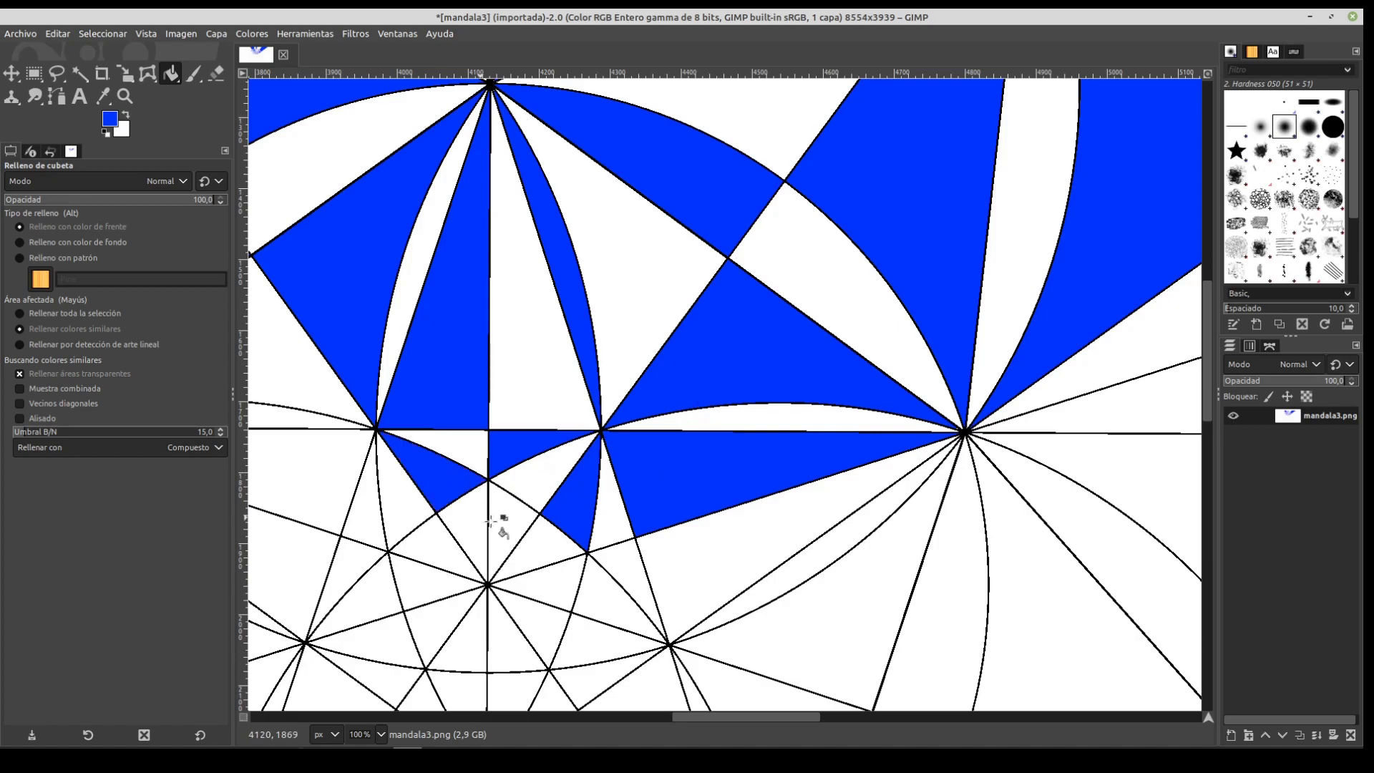
click(501, 522)
click(429, 551)
click(373, 503)
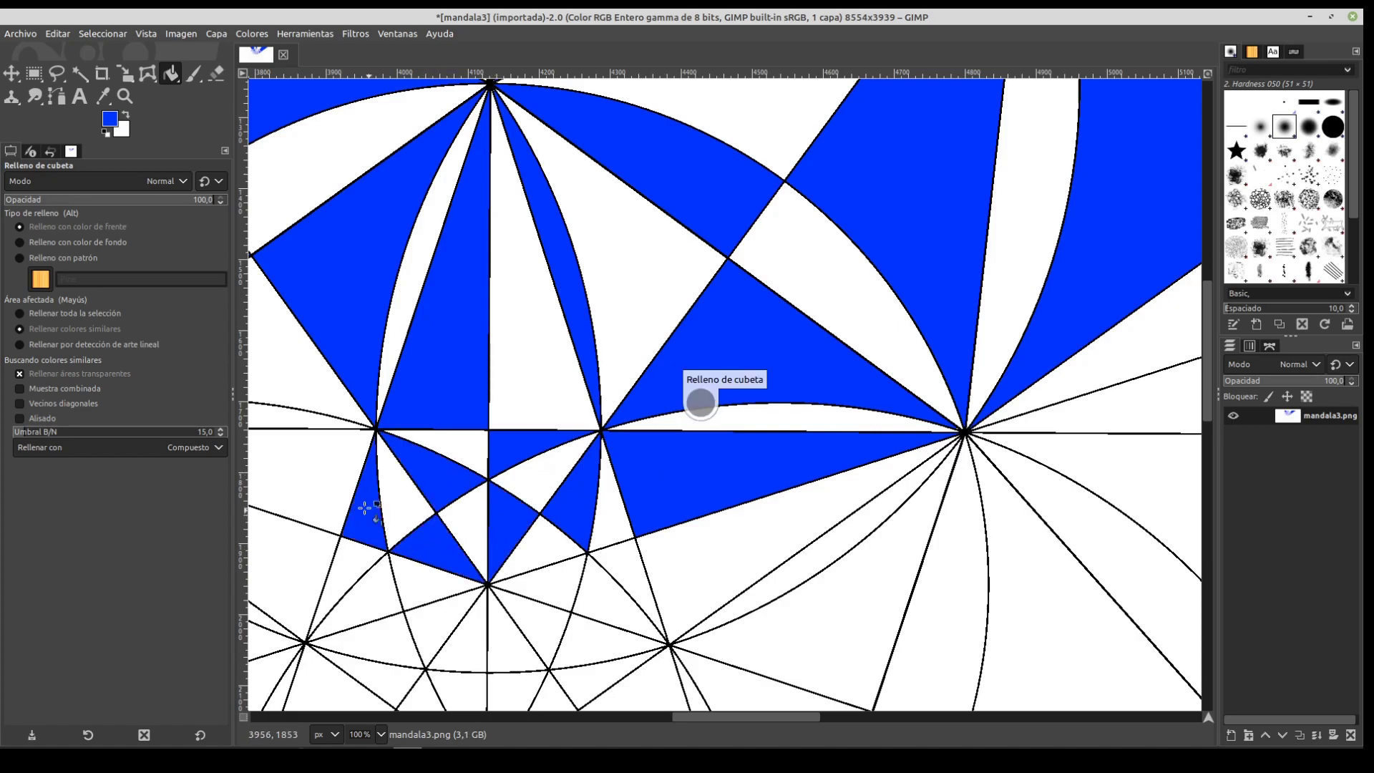
click(312, 421)
Undo a misplaced fill in the central star and fill its right-hand alternating cells and the thin petal toward the right node blue
click(530, 557)
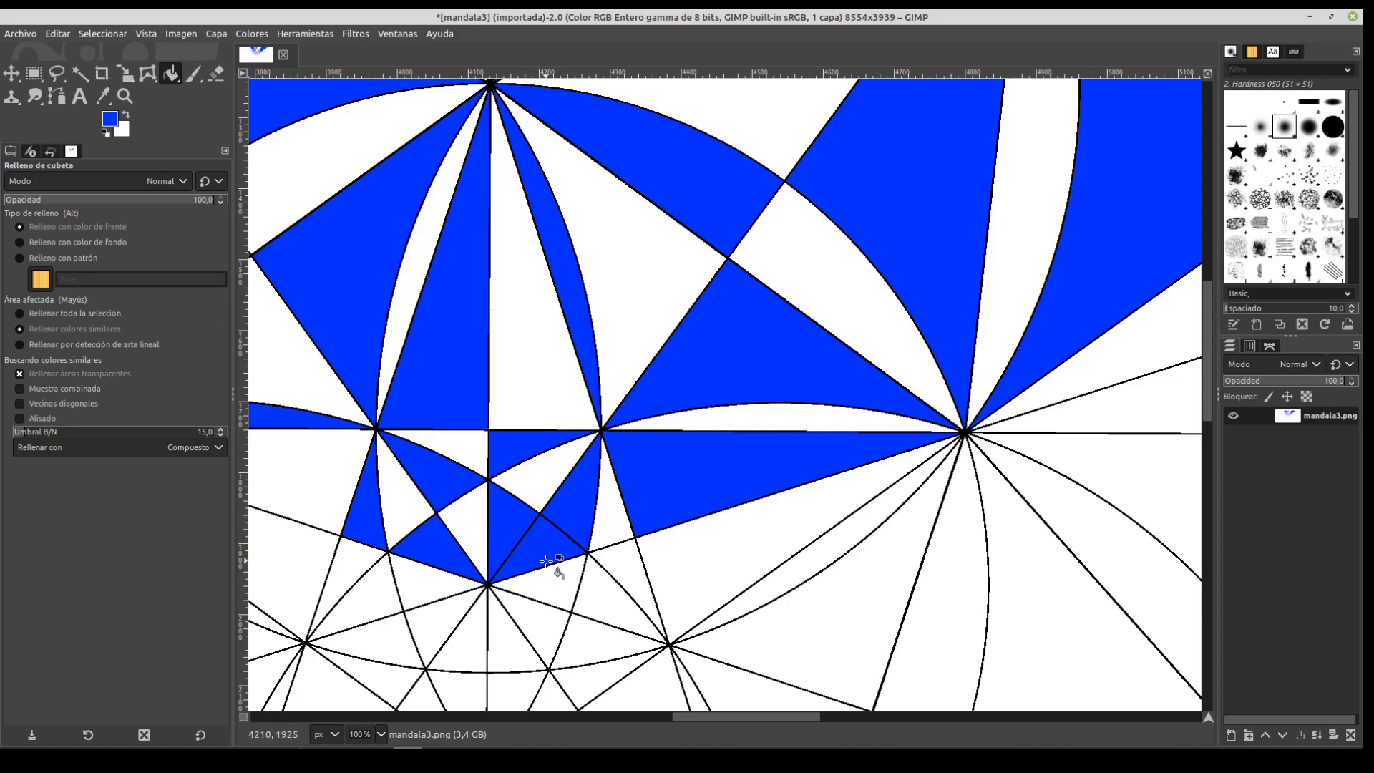
key(ctrl+z)
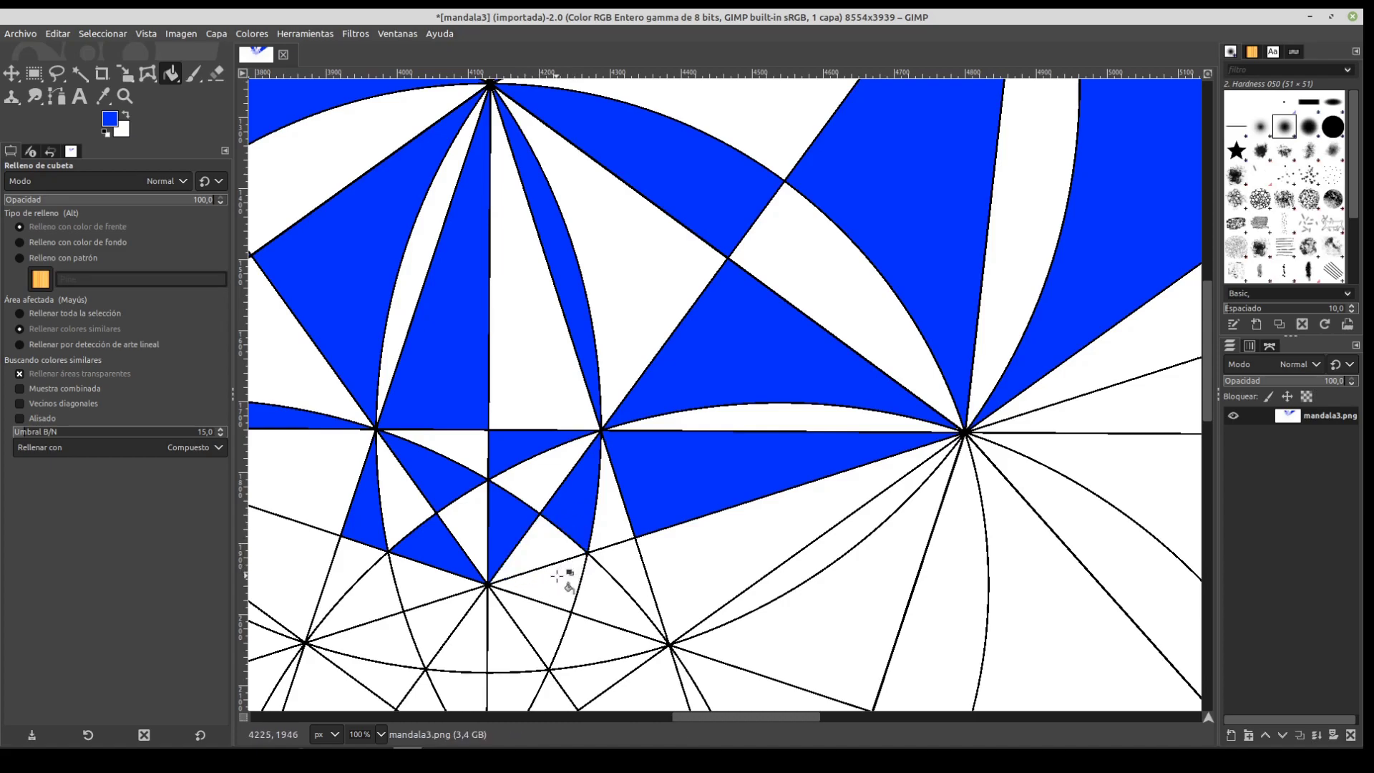
click(557, 576)
click(626, 561)
click(830, 517)
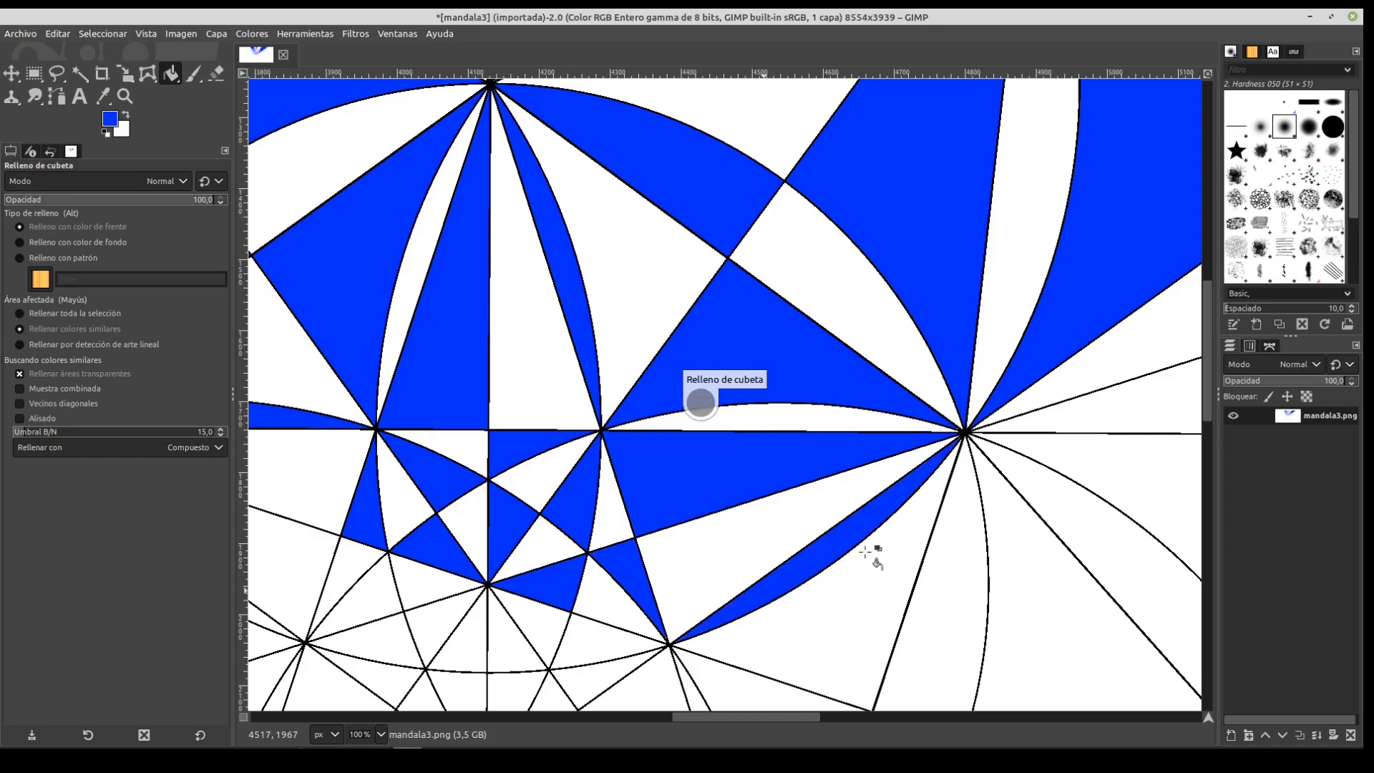
Fill the alternating segments below and right of the right node, plus the curved segment running down to the lower-right node, with blue
click(946, 557)
click(1042, 495)
click(1067, 418)
scroll(840, 568, down, 5)
click(736, 425)
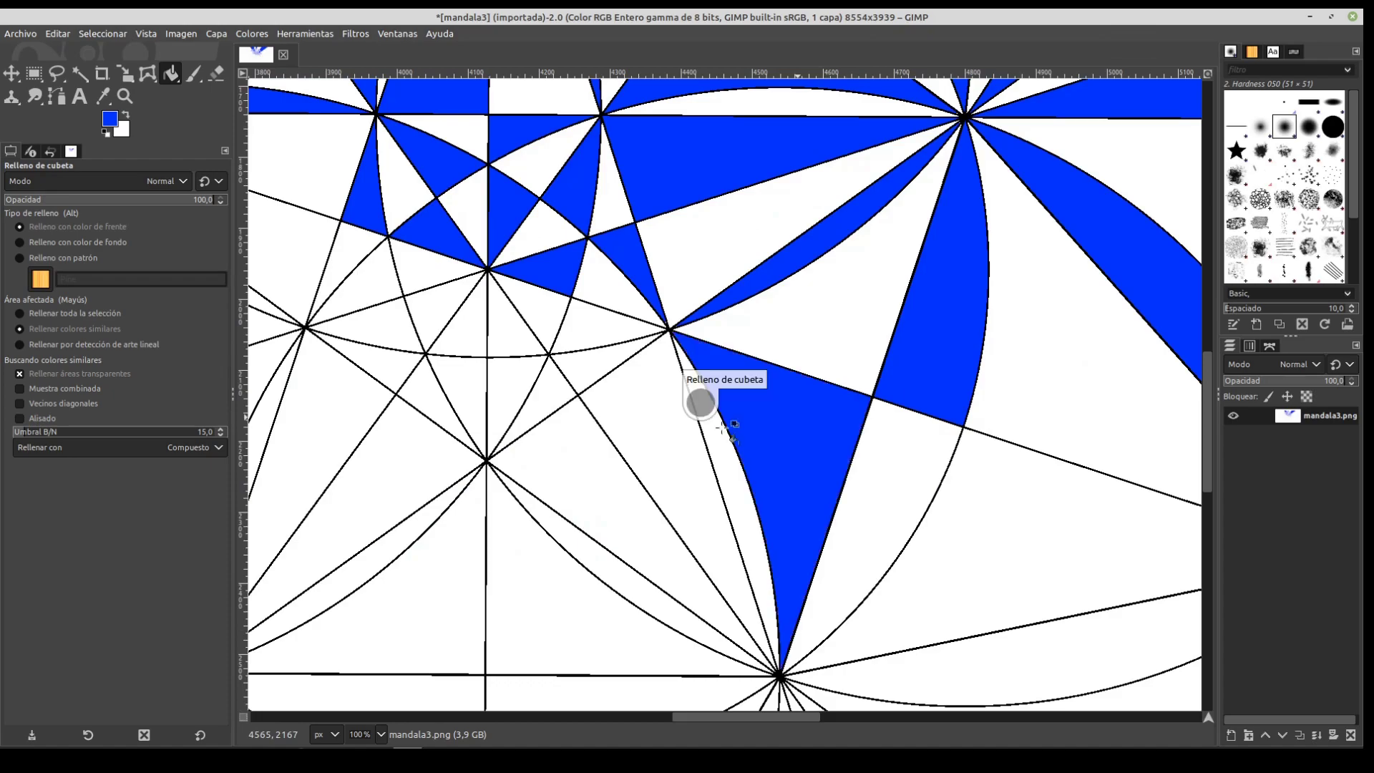
Fill the long triangle at the central star's lower right and the alternating cells in the star's lower-right part with blue
click(644, 414)
click(598, 329)
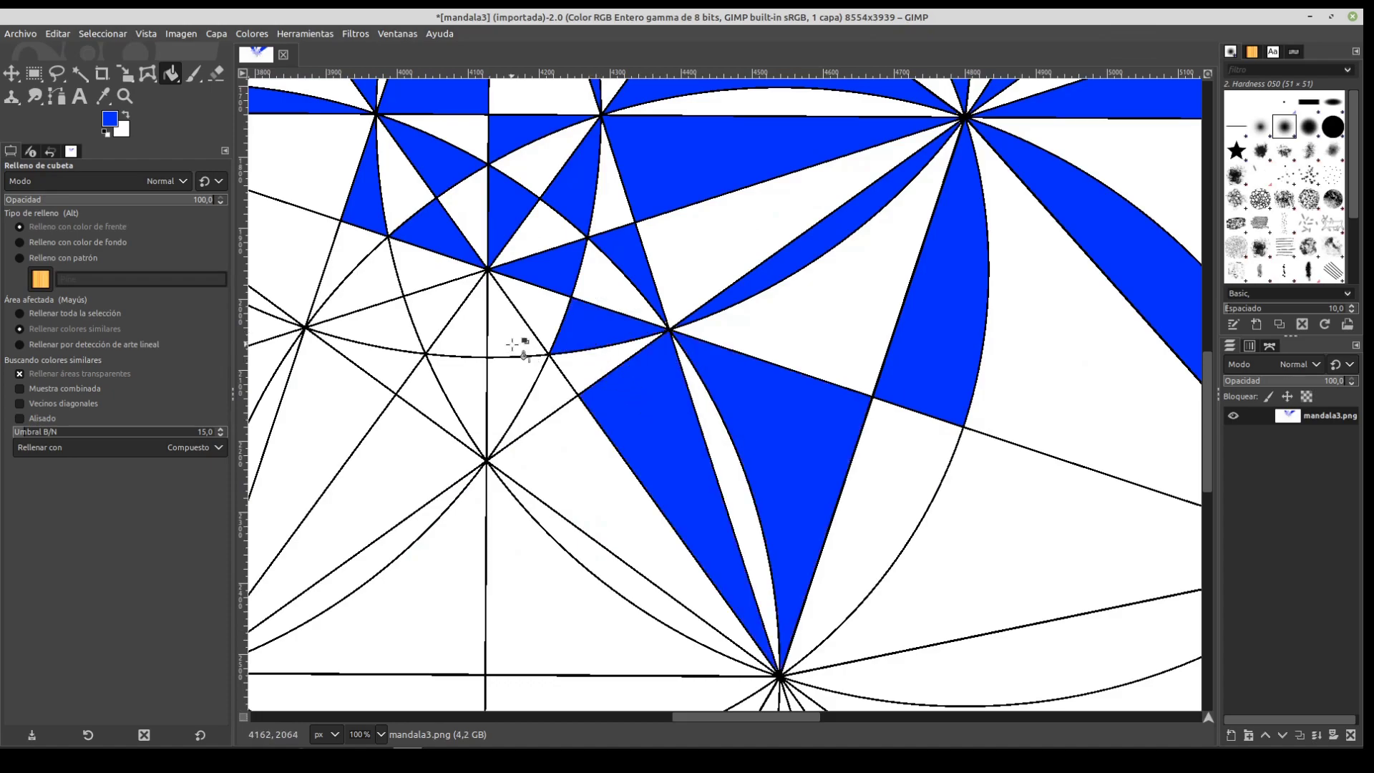
click(512, 345)
click(549, 385)
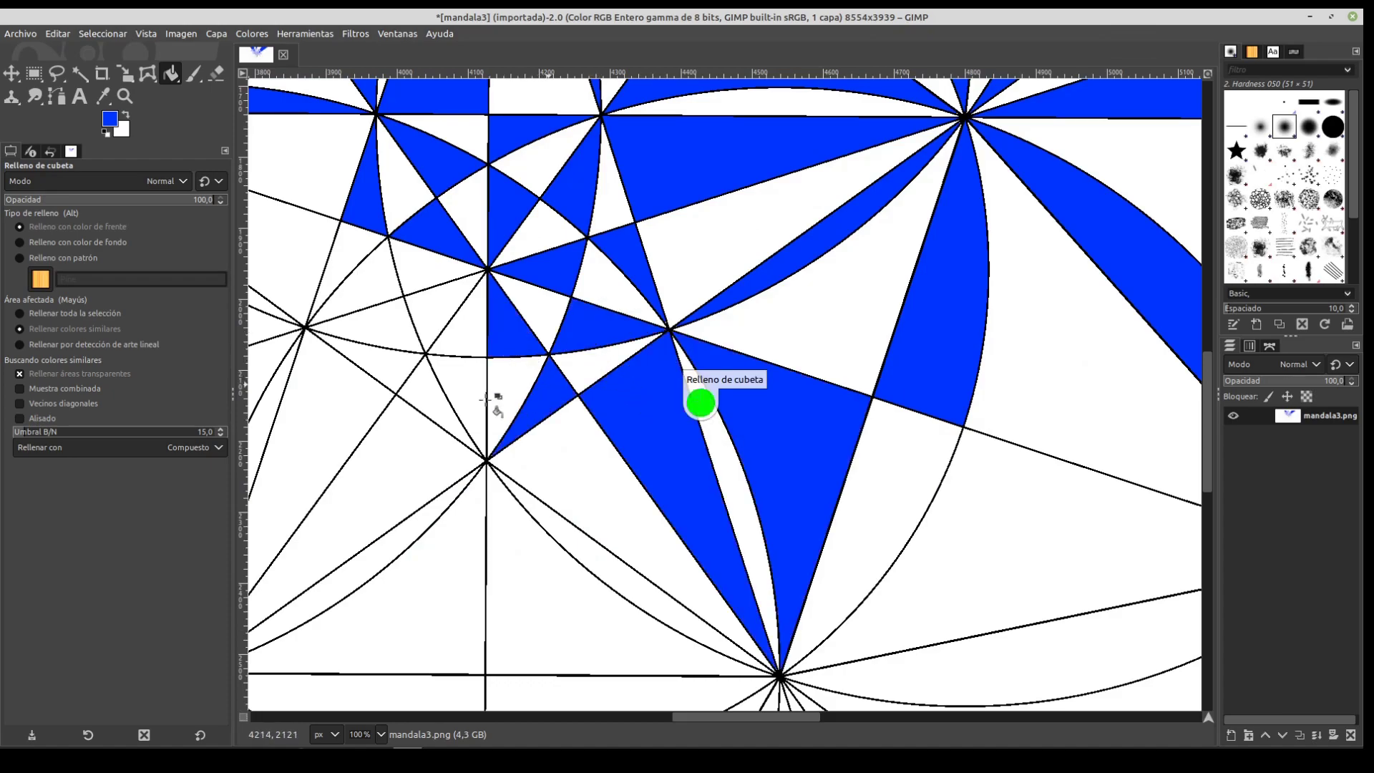
Colour the alternating cells in the central star's lower-left part and the segment adjoining its left tip blue
click(481, 394)
click(444, 308)
click(369, 286)
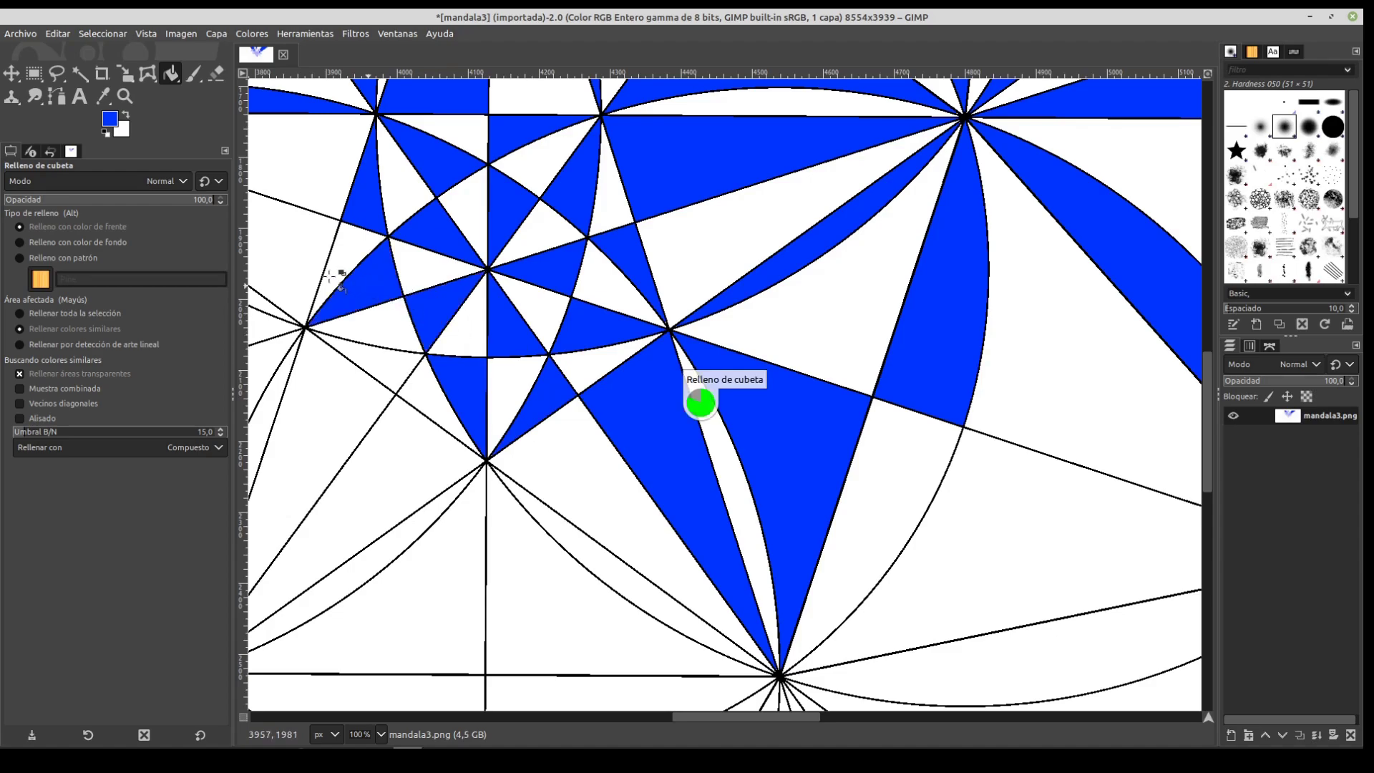
click(314, 285)
click(379, 363)
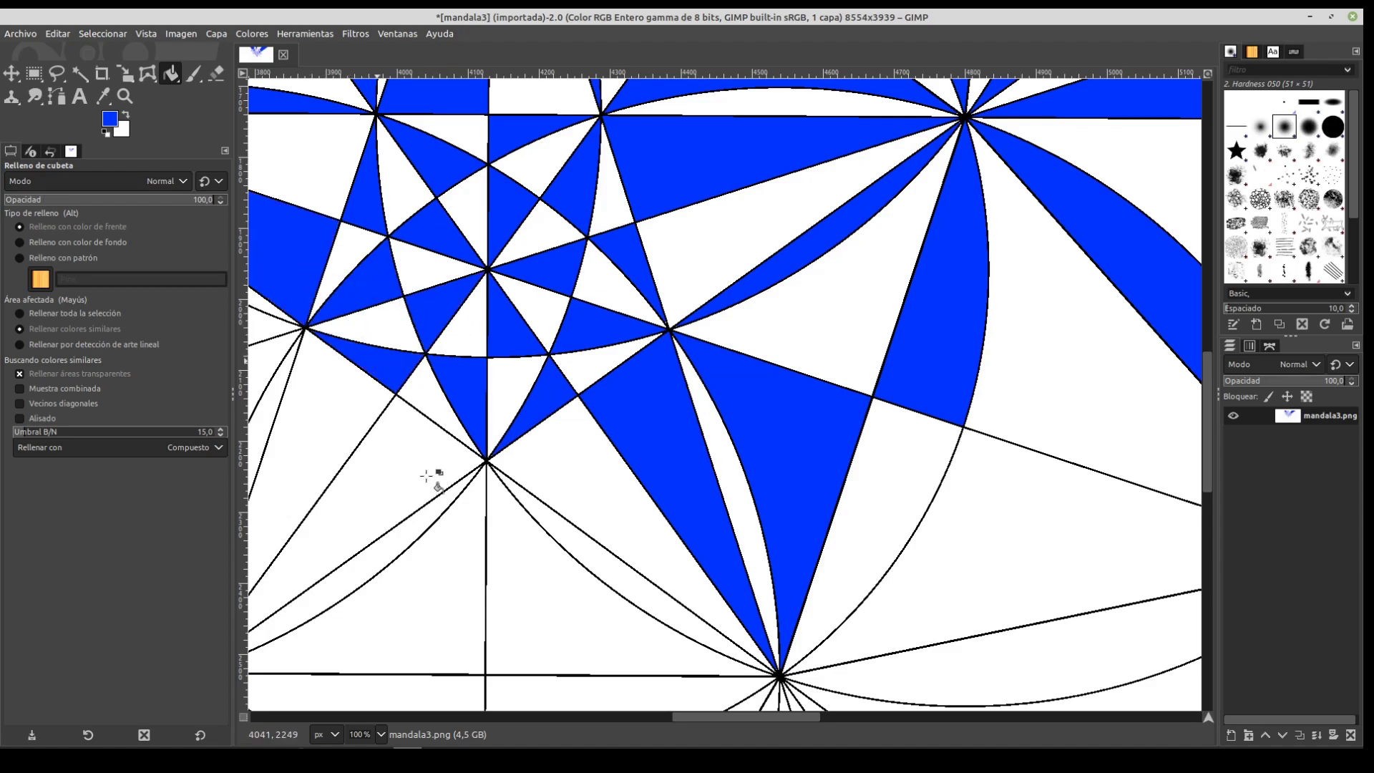
Fill the two lower-left segments beneath the central star and the thin petal toward the lower-right node with blue
click(422, 473)
click(460, 555)
click(598, 565)
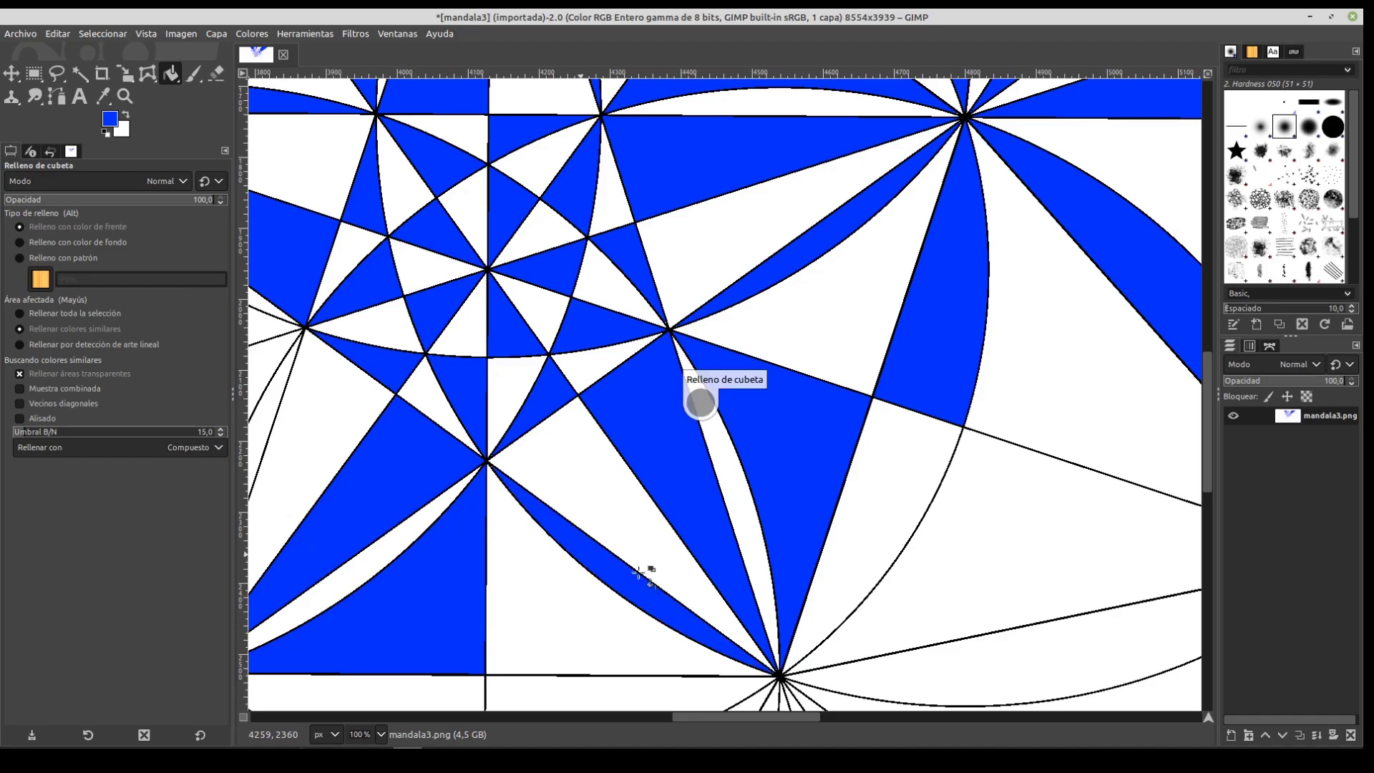
Fill the alternating segments radiating from the lower-right node and the curved segment just below the lower horizontal line with blue
click(903, 582)
scroll(994, 652, down, 3)
scroll(995, 653, right, 2)
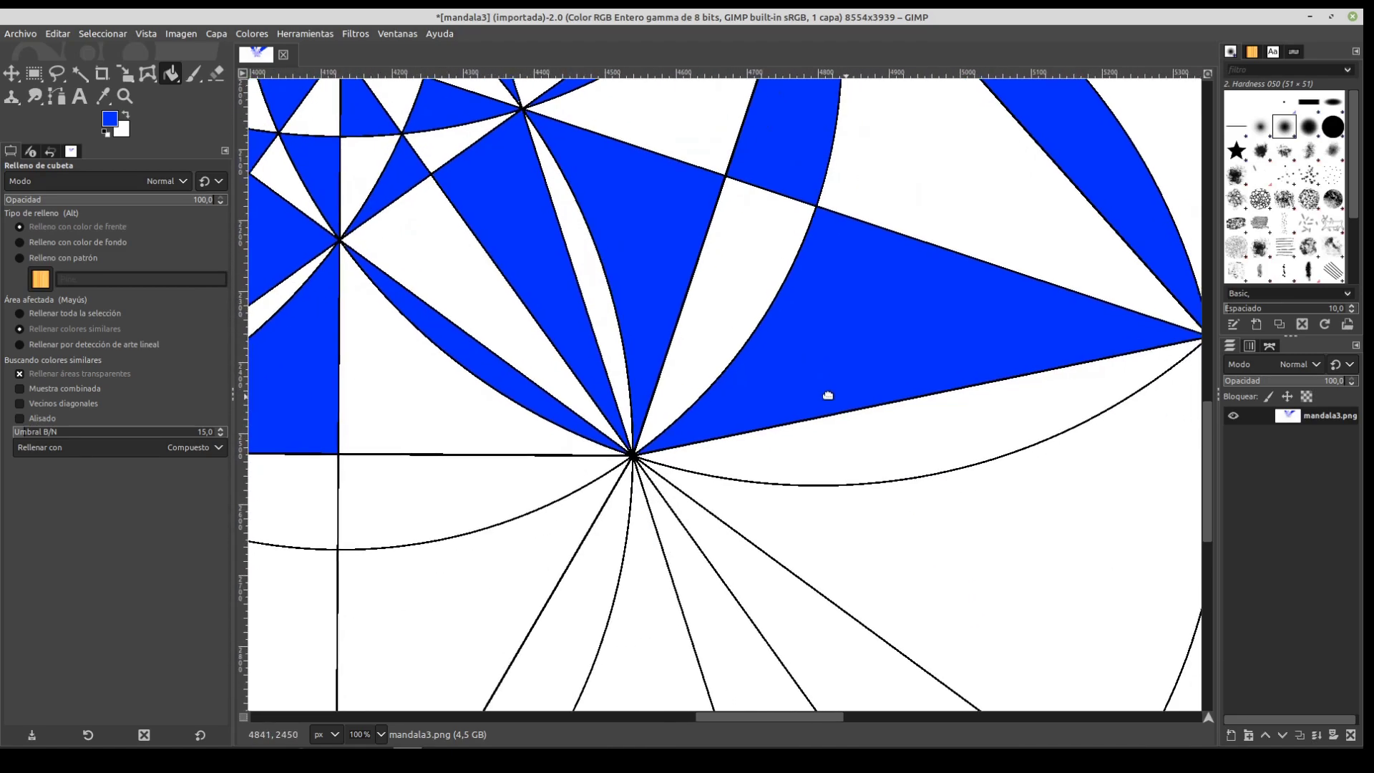
click(823, 573)
click(705, 577)
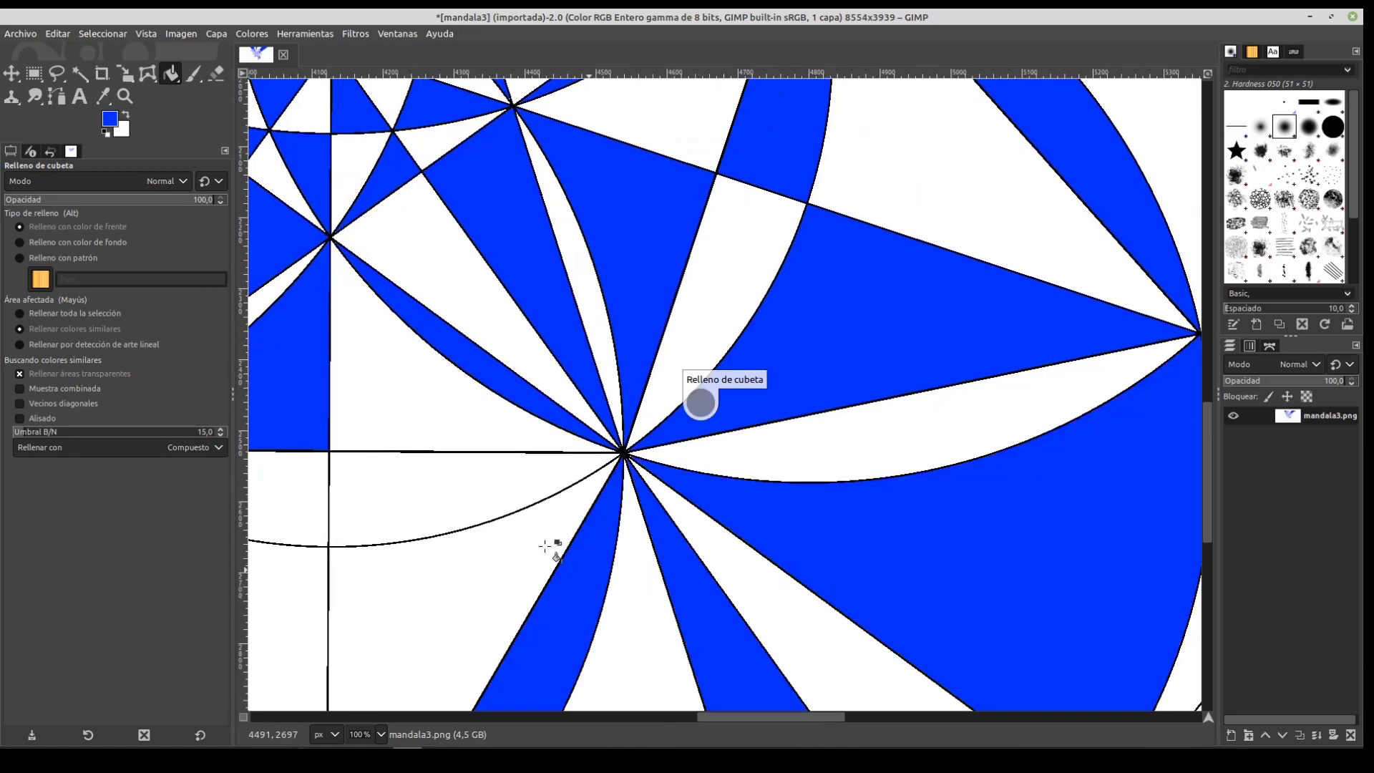
click(576, 565)
click(501, 487)
Fill the mandala's right-hand outer crescent, the lower-right outer wedges and the tiny adjoining areas along its rim with blue
ctrl+scroll(659, 429, down, 3)
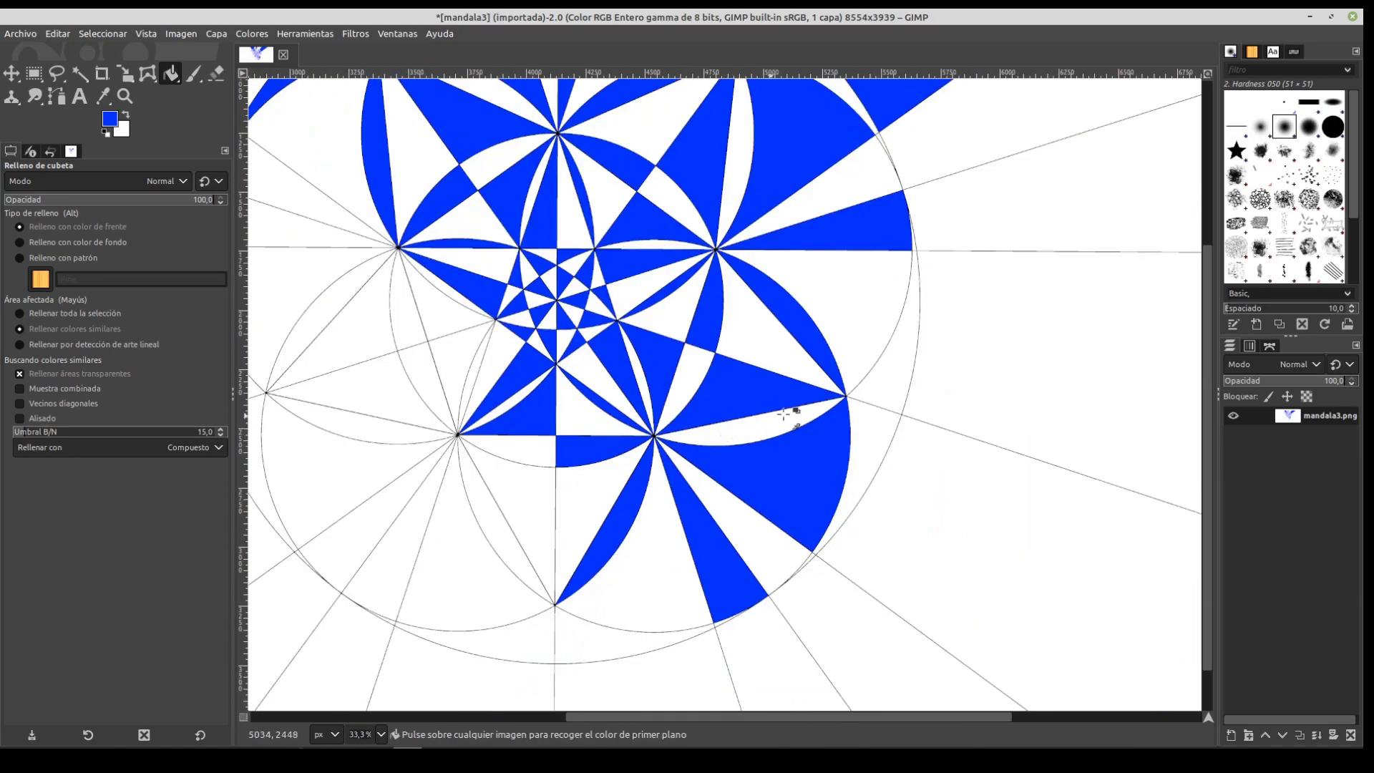
click(888, 395)
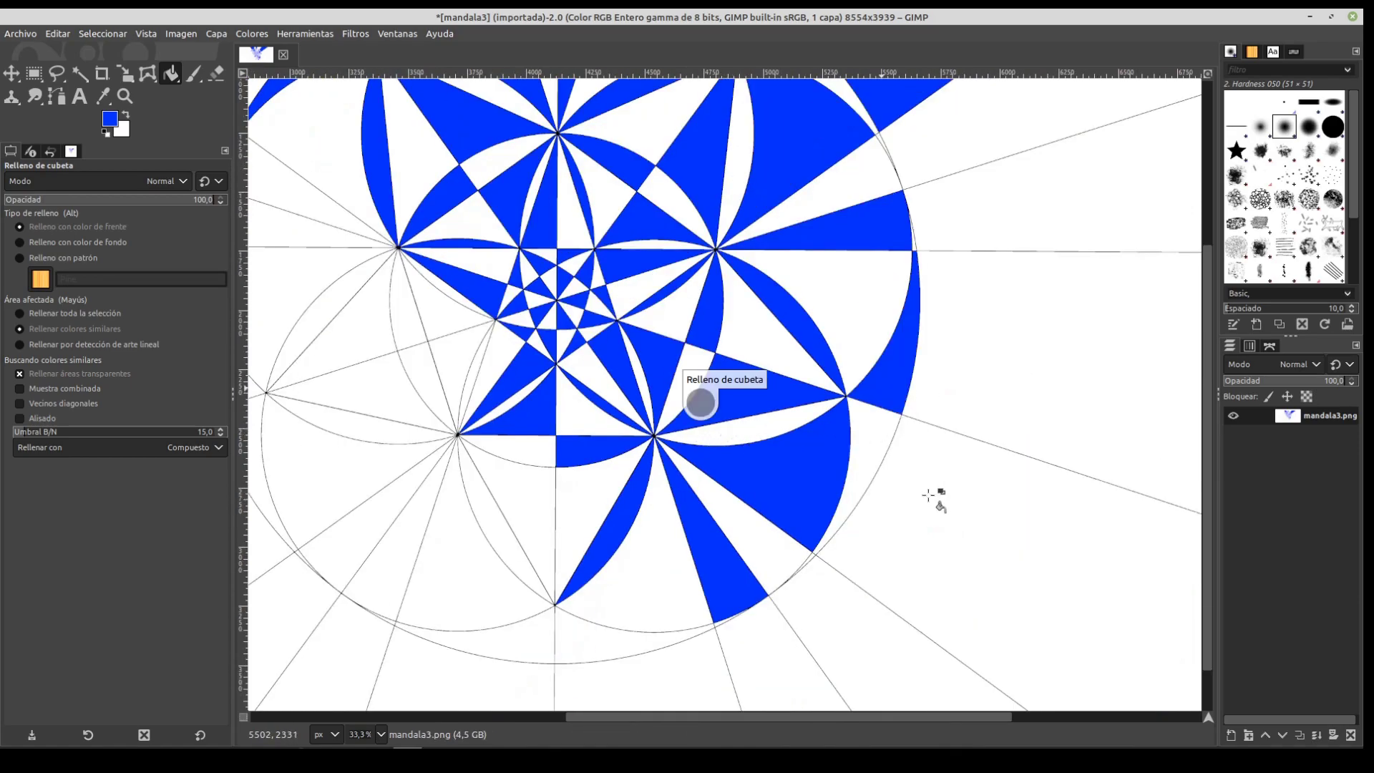
click(839, 571)
ctrl+scroll(829, 573, up, 4)
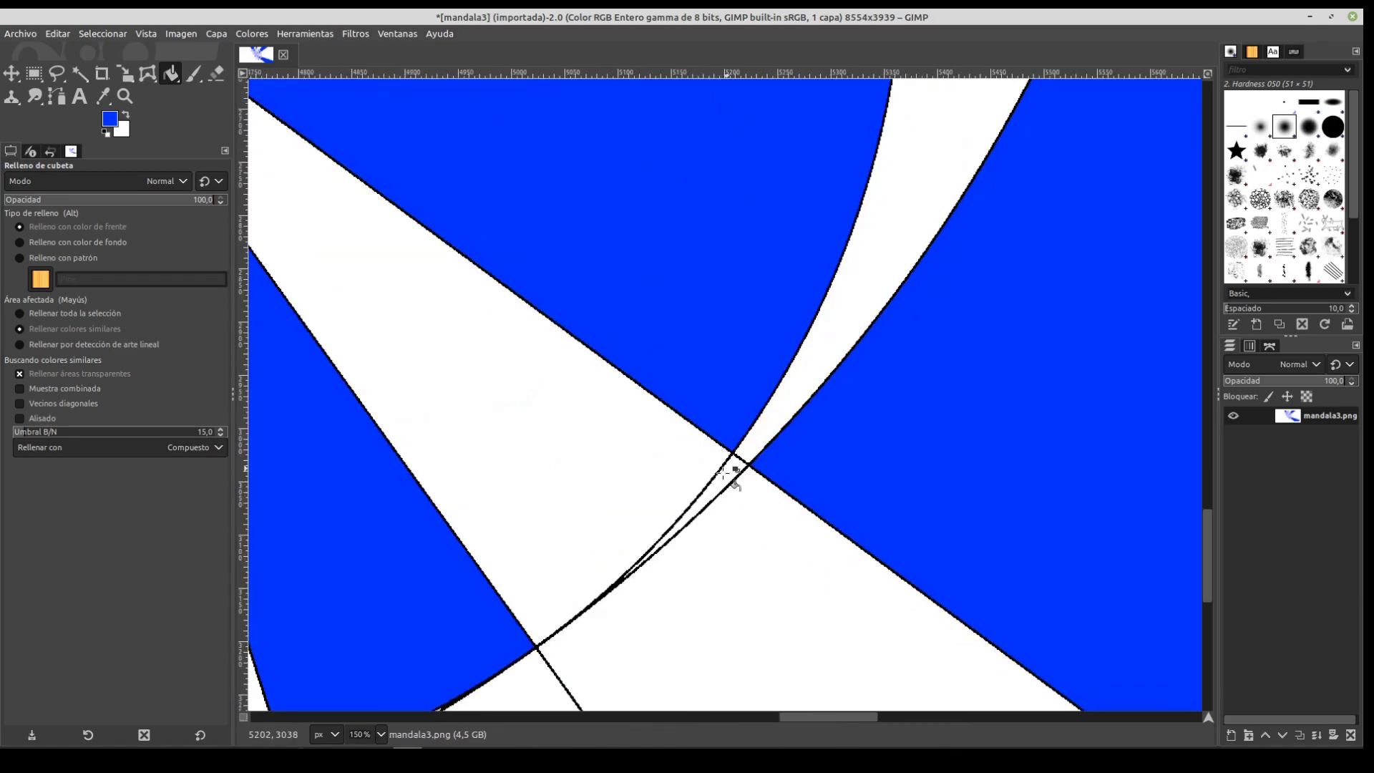
scroll(690, 476, down, 5)
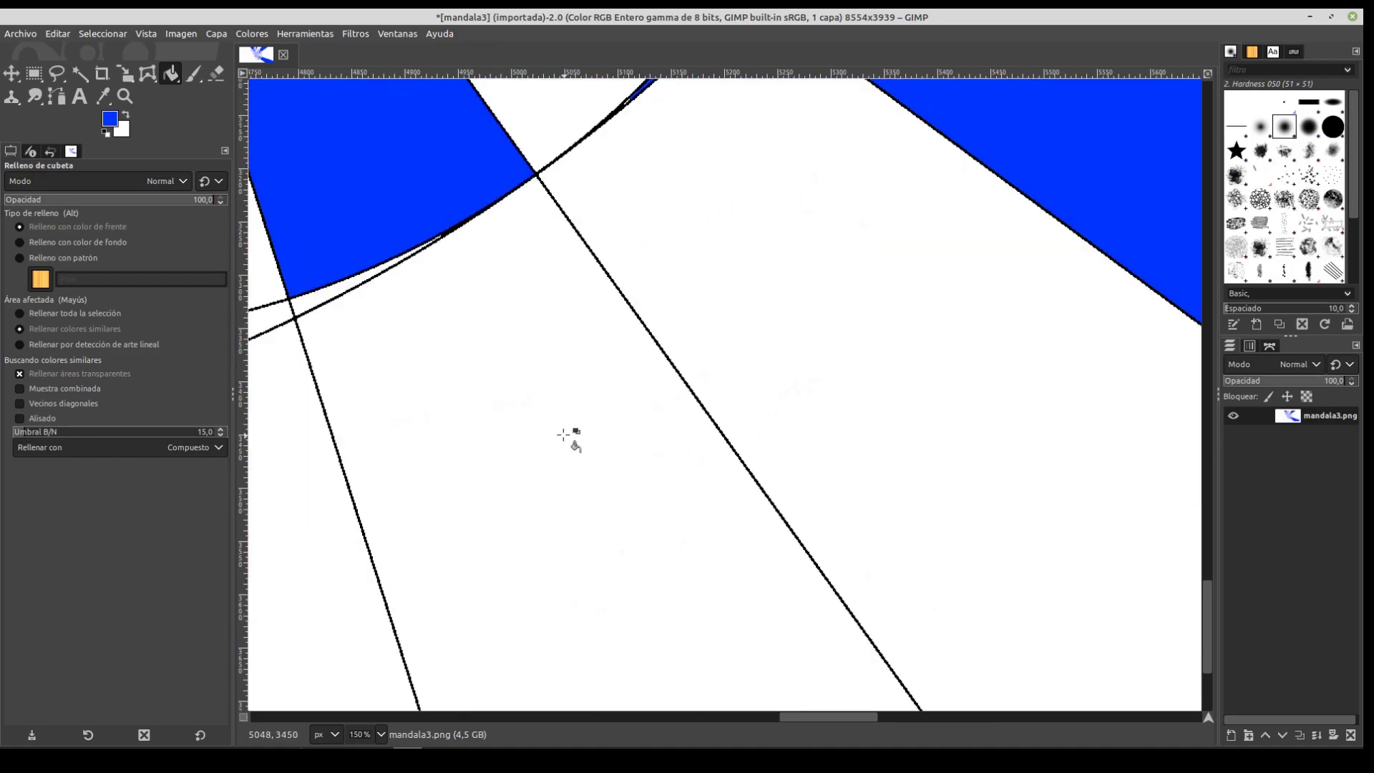
click(574, 439)
Fill the outer wedge left of the bottom centre line and the alternating petals and segments below the lower-left node with blue
scroll(644, 451, left, 4)
ctrl+scroll(540, 374, down, 3)
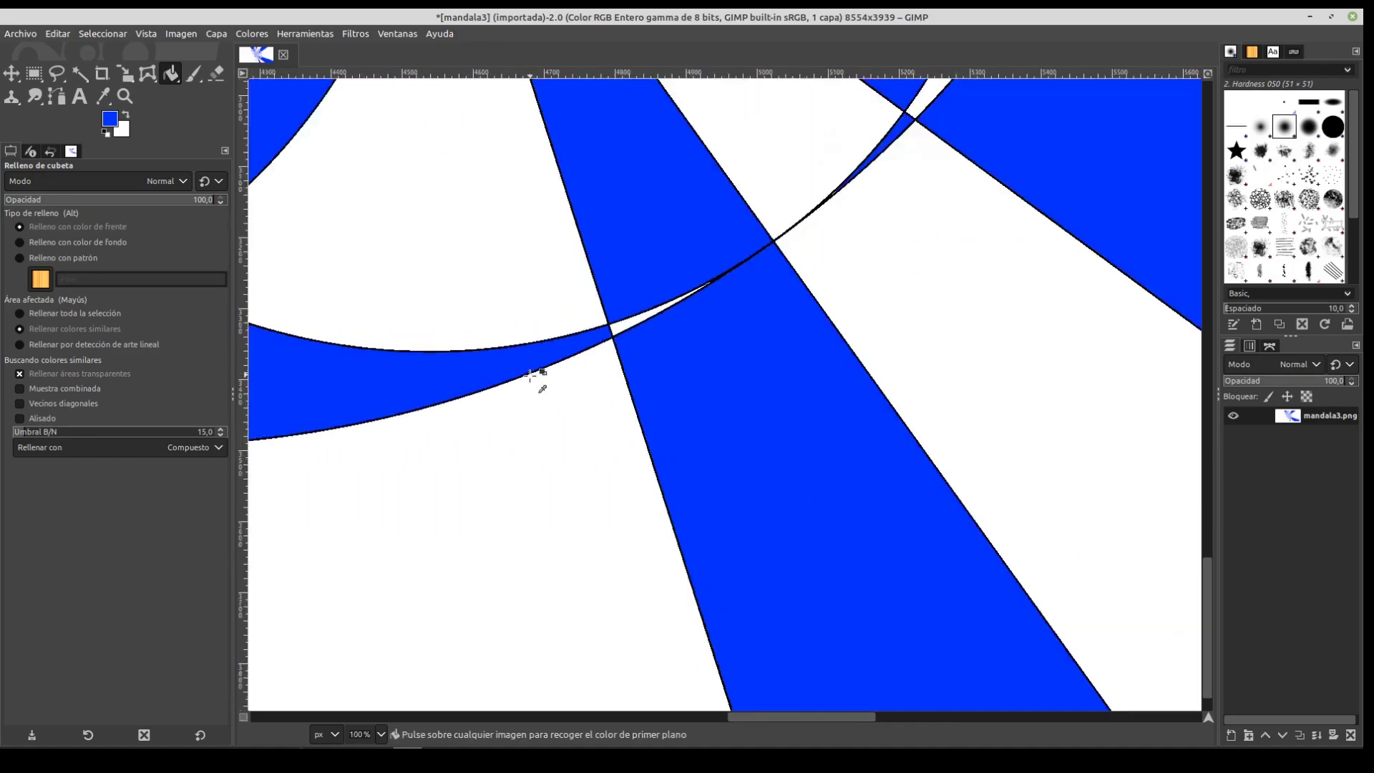
click(584, 447)
click(555, 301)
click(627, 204)
click(408, 236)
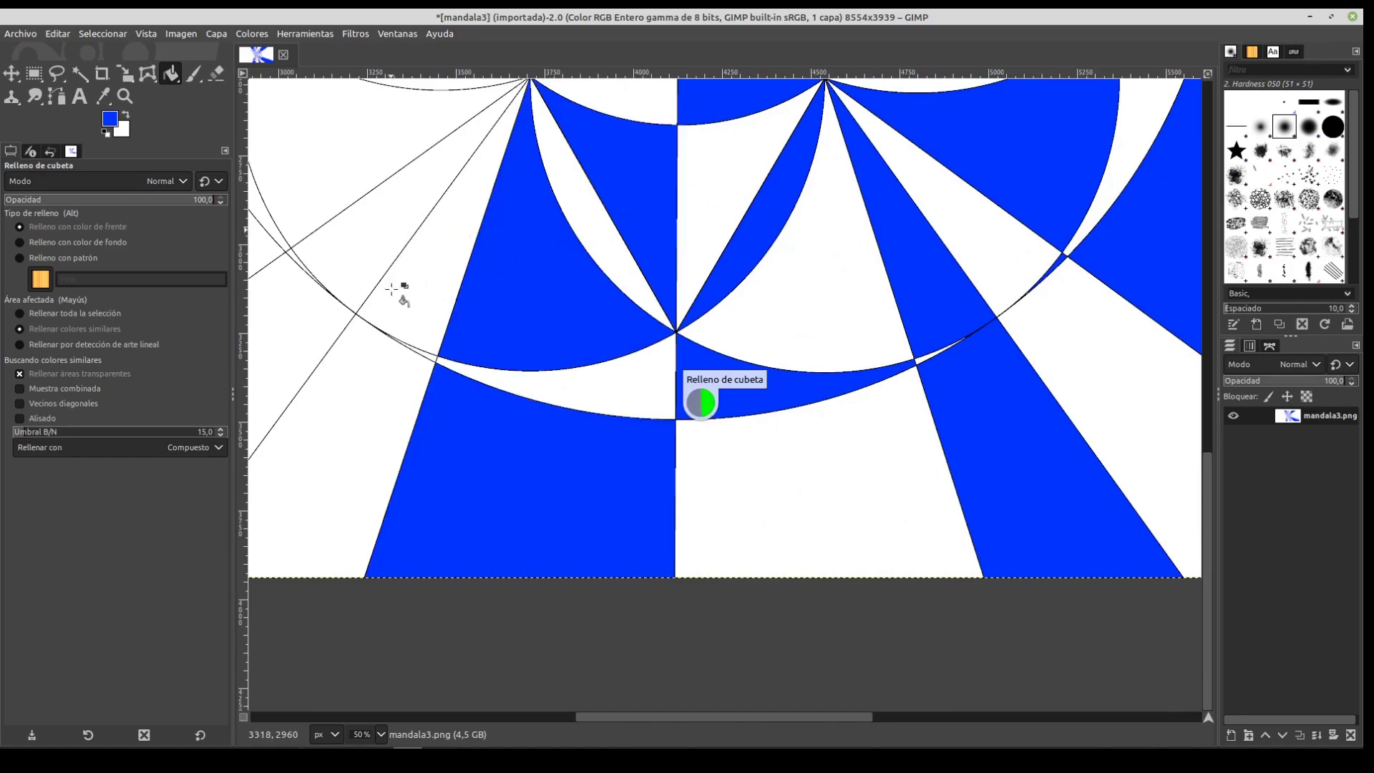
Undo the last fill, then colour the thin sliver on the lower-left rim and the next wedge from the lower-left node blue
key(ctrl)
key(ctrl+z)
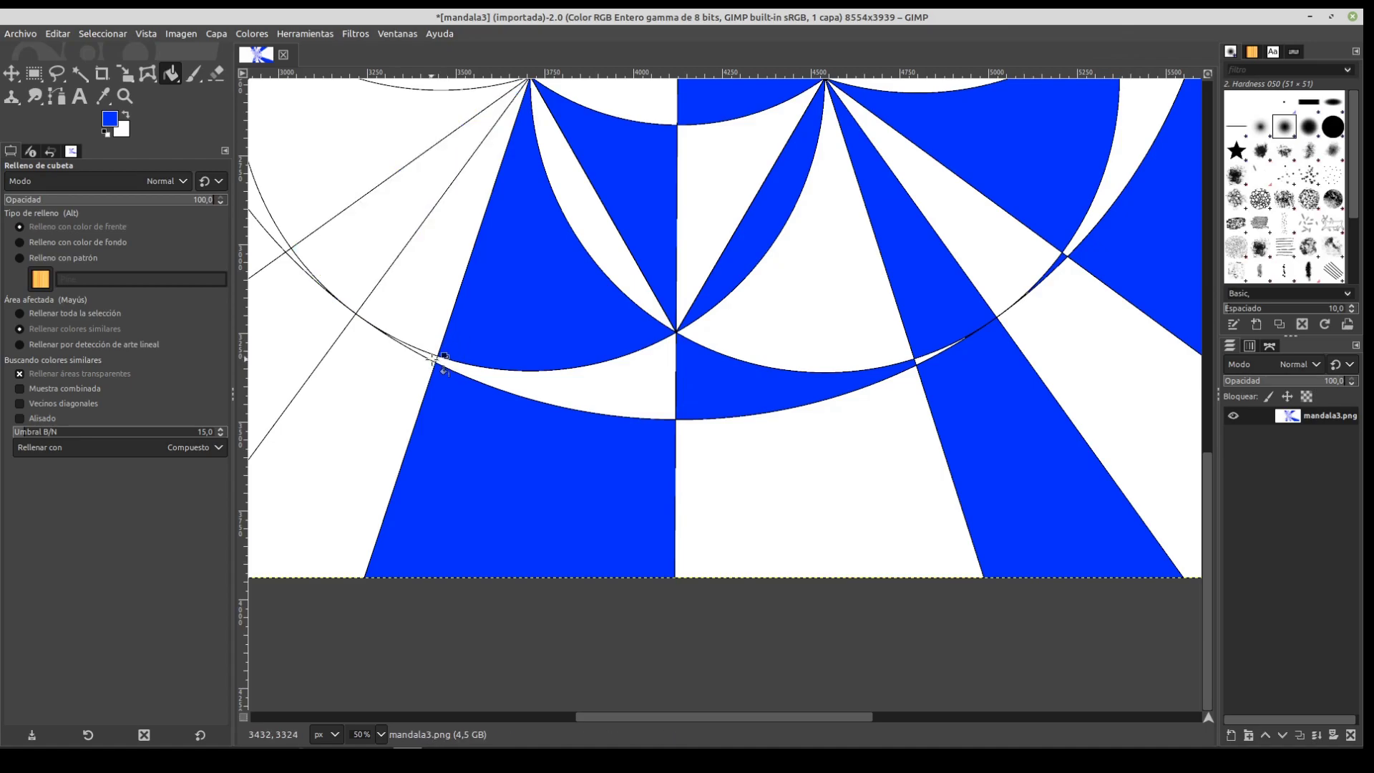
click(428, 353)
click(368, 221)
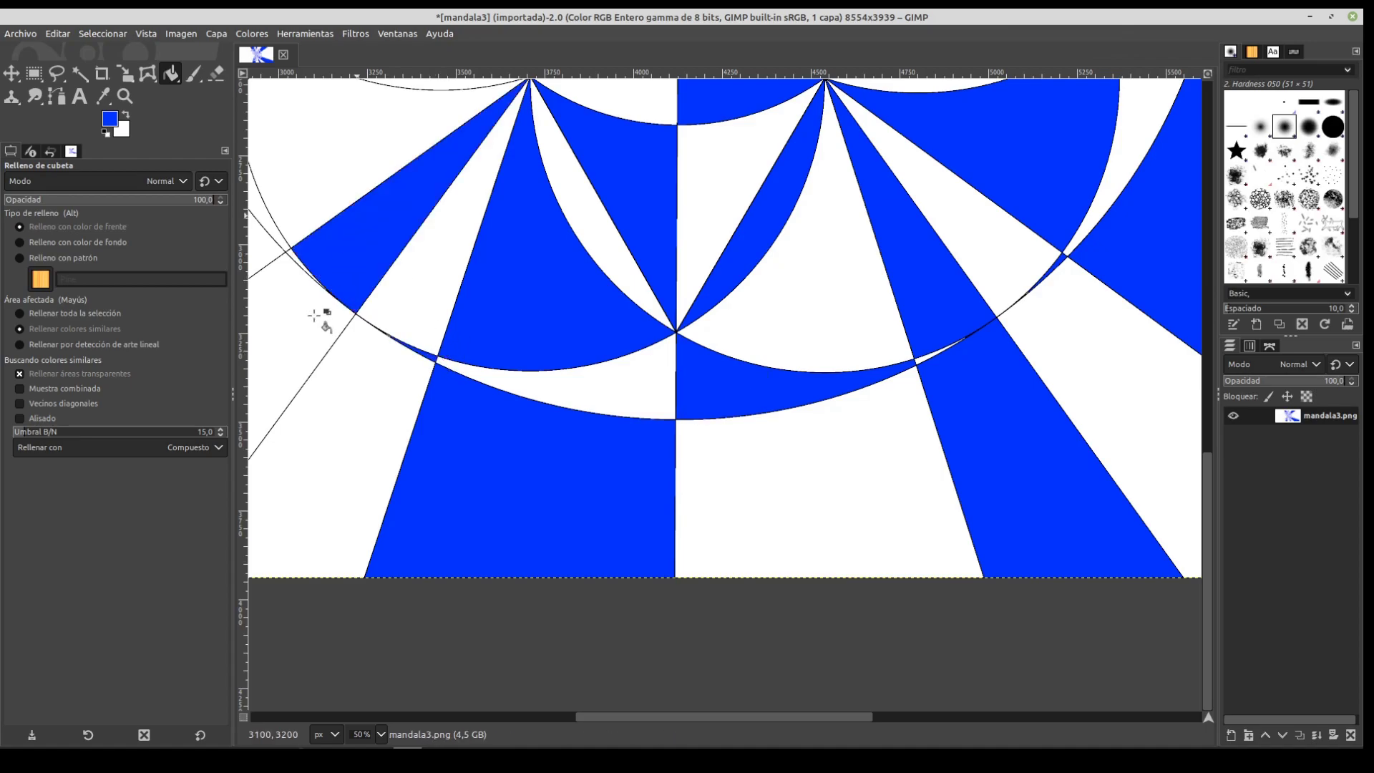
Fill the remaining alternating petals to the left of and above the lower-left node with blue
drag(342, 249, 888, 429)
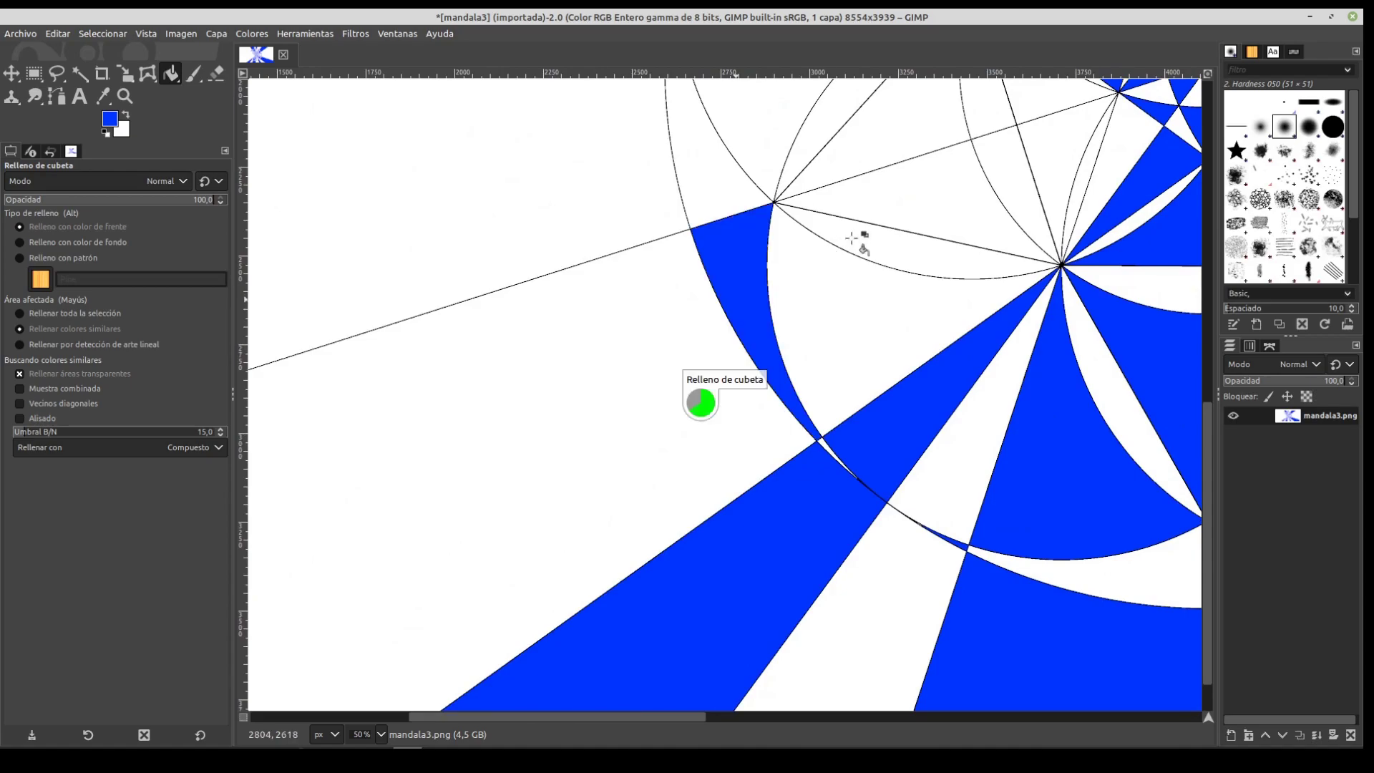
click(1010, 179)
click(1079, 188)
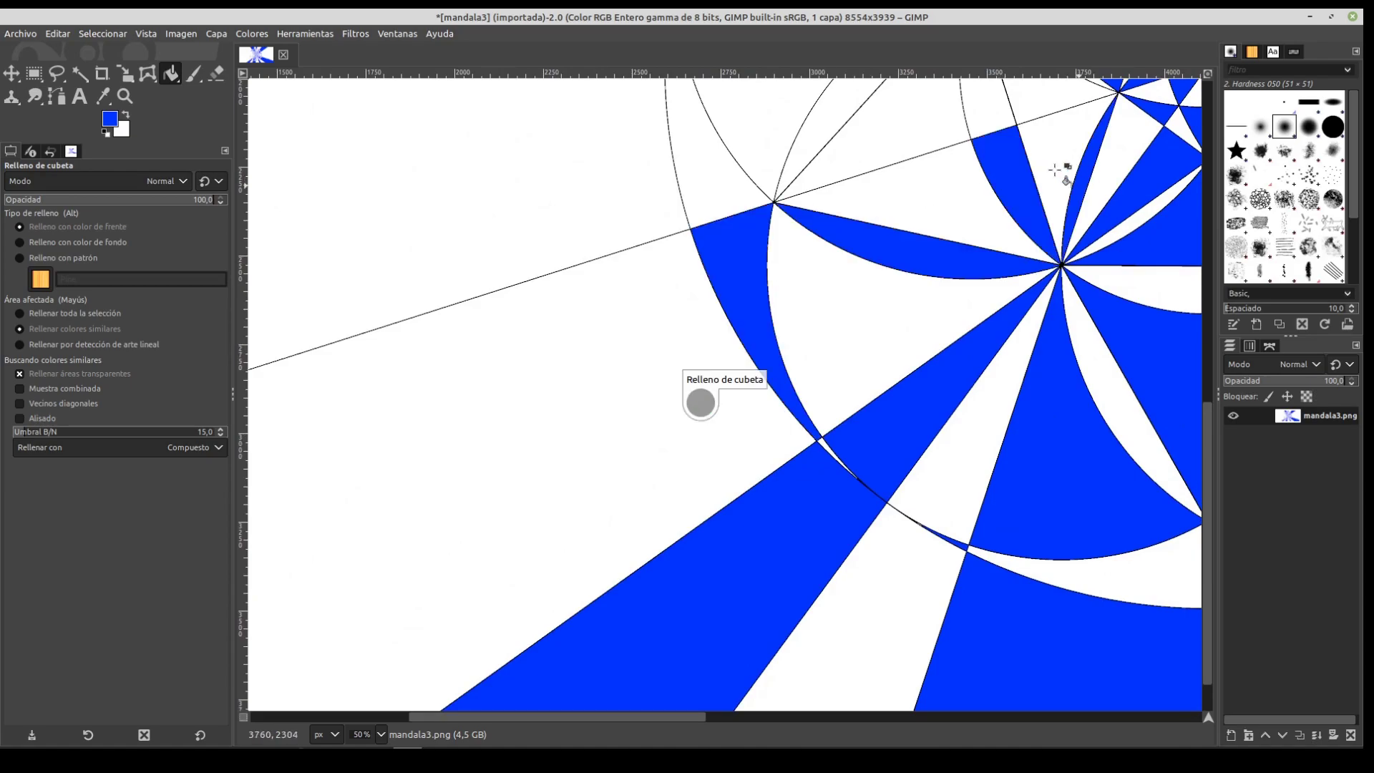
Fill the left outer wedge and the alternating segments between the left nodes below the horizontal line with blue
drag(1046, 173, 984, 439)
click(969, 352)
click(713, 326)
click(684, 387)
click(603, 250)
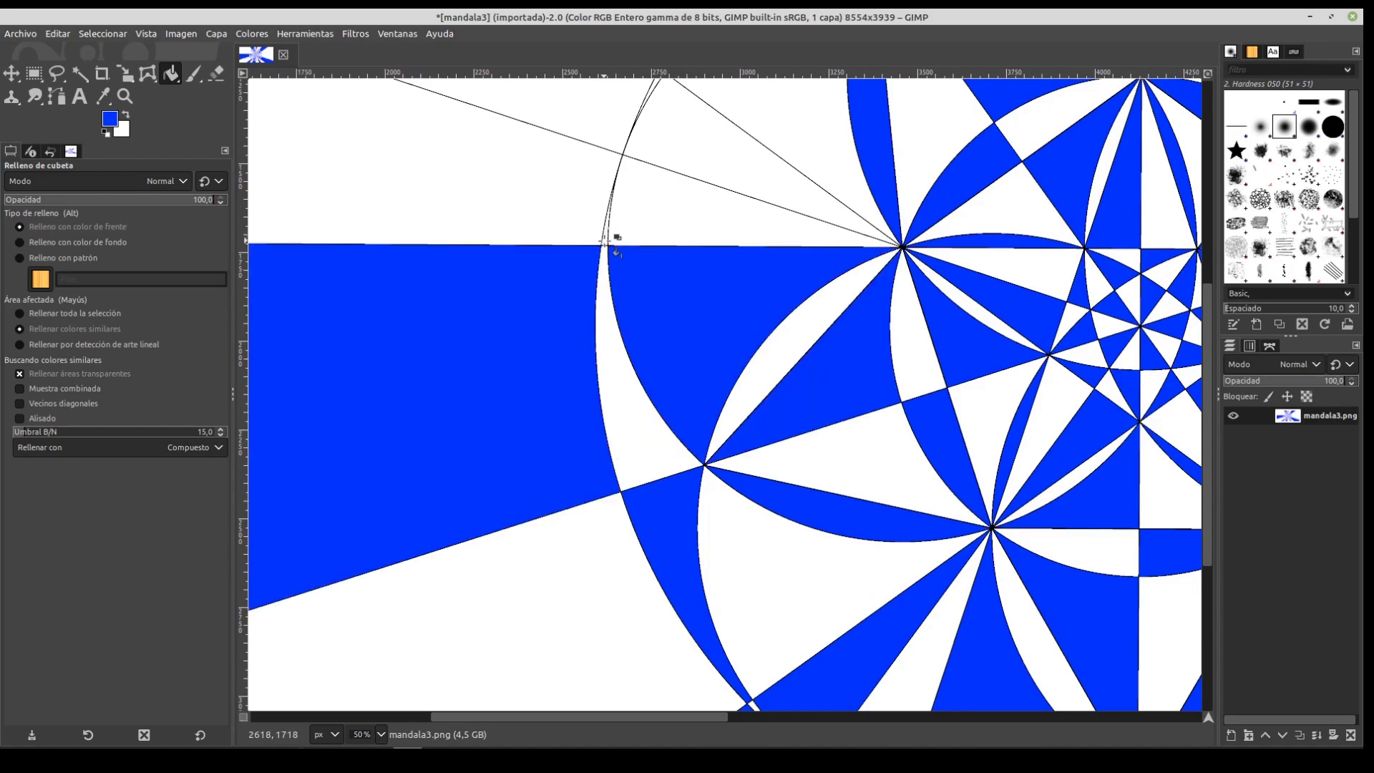
Fill the segment, thin rim sliver and outer wedge between the two upper-left diagonals and the horizontal line with blue in the alternating pattern
click(785, 207)
scroll(813, 414, up, 5)
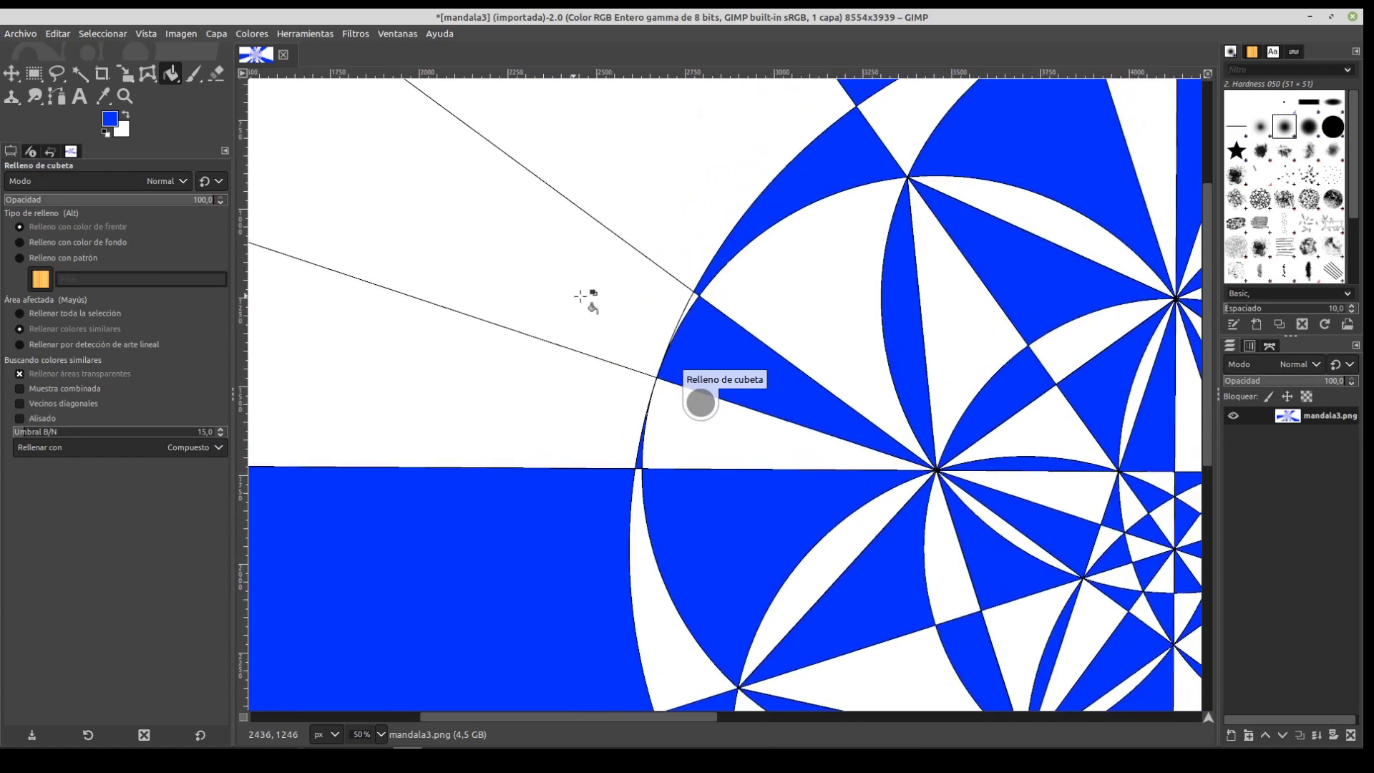
click(577, 296)
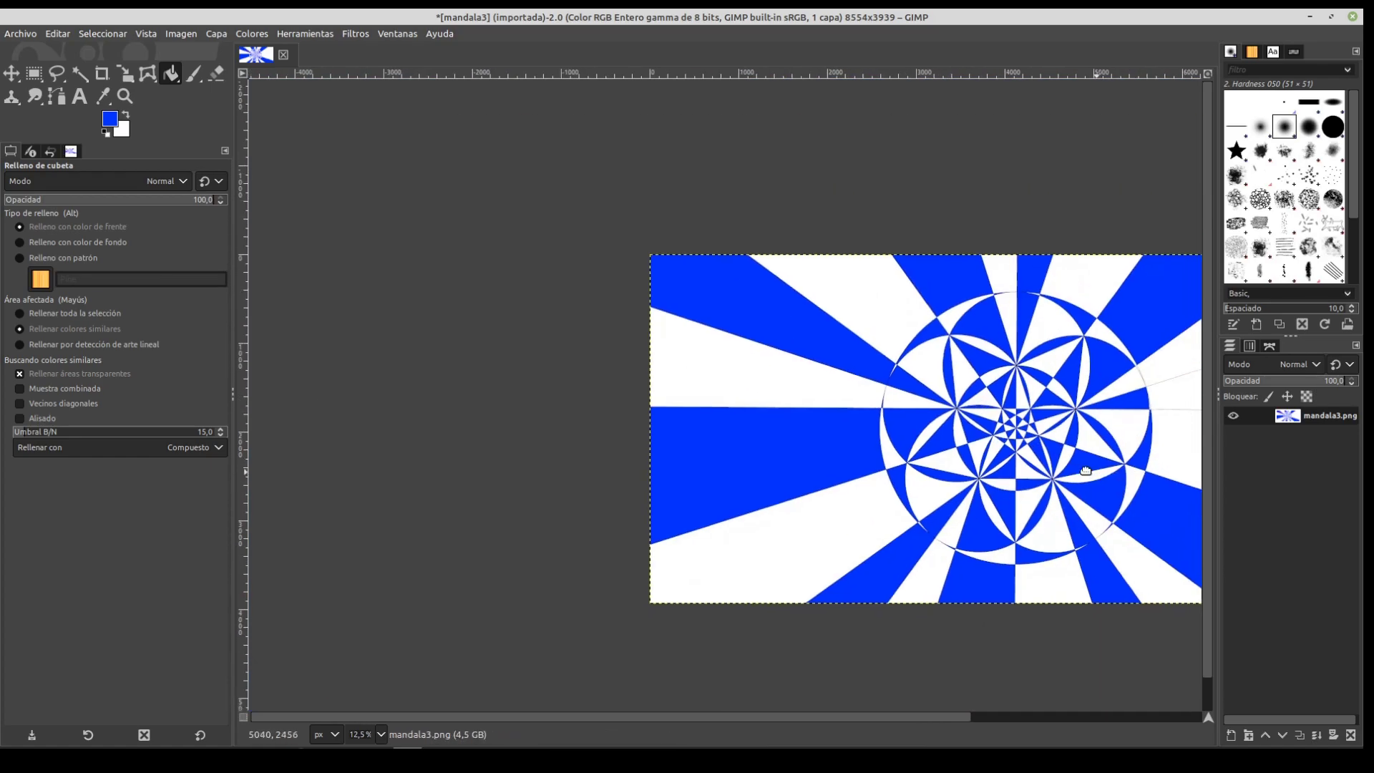
Fill the right outer wedge just above the horizontal line and the adjoining thin rim sliver with blue, completing the alternating pattern
scroll(988, 406, right, 10)
scroll(987, 405, down, 2)
scroll(763, 309, up, 4)
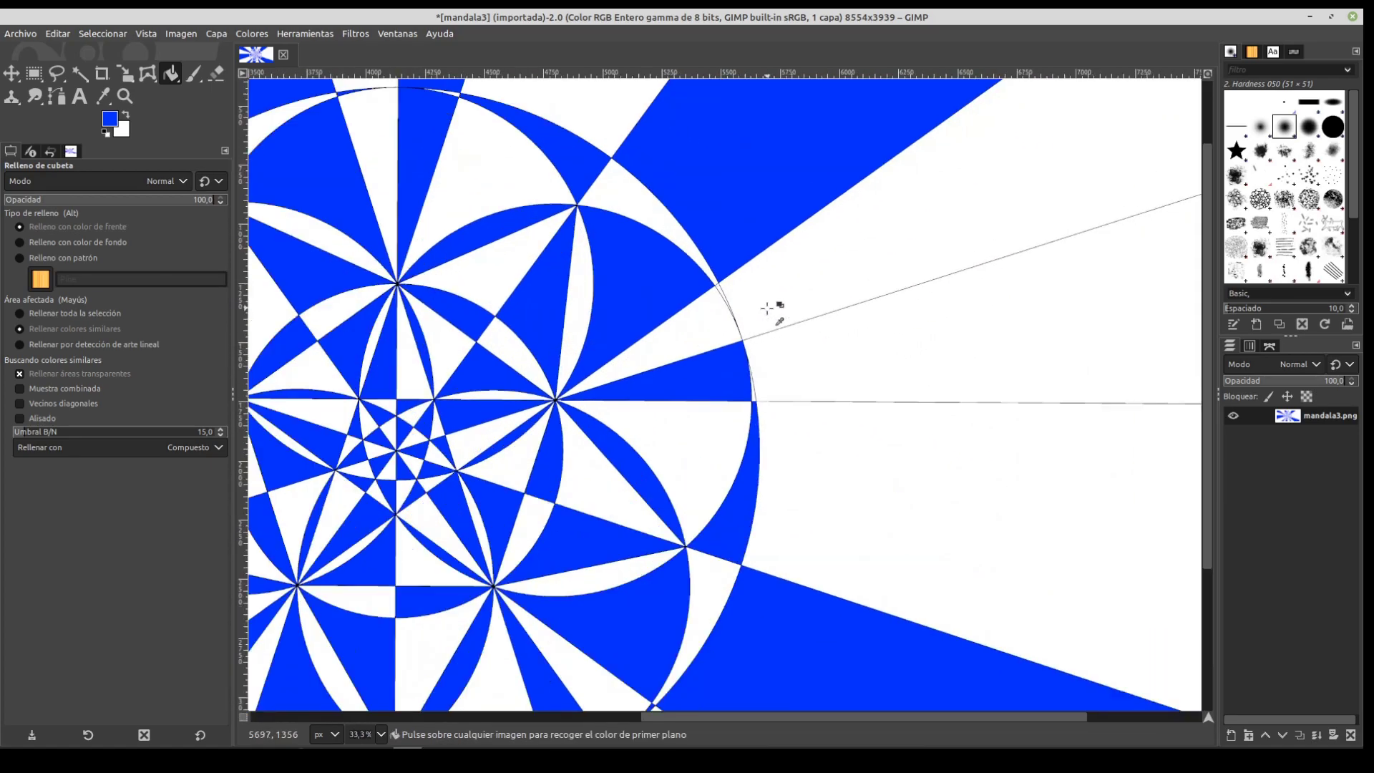
click(769, 400)
scroll(718, 465, down, 3)
drag(718, 465, 891, 368)
scroll(837, 414, down, 1)
drag(837, 414, 807, 433)
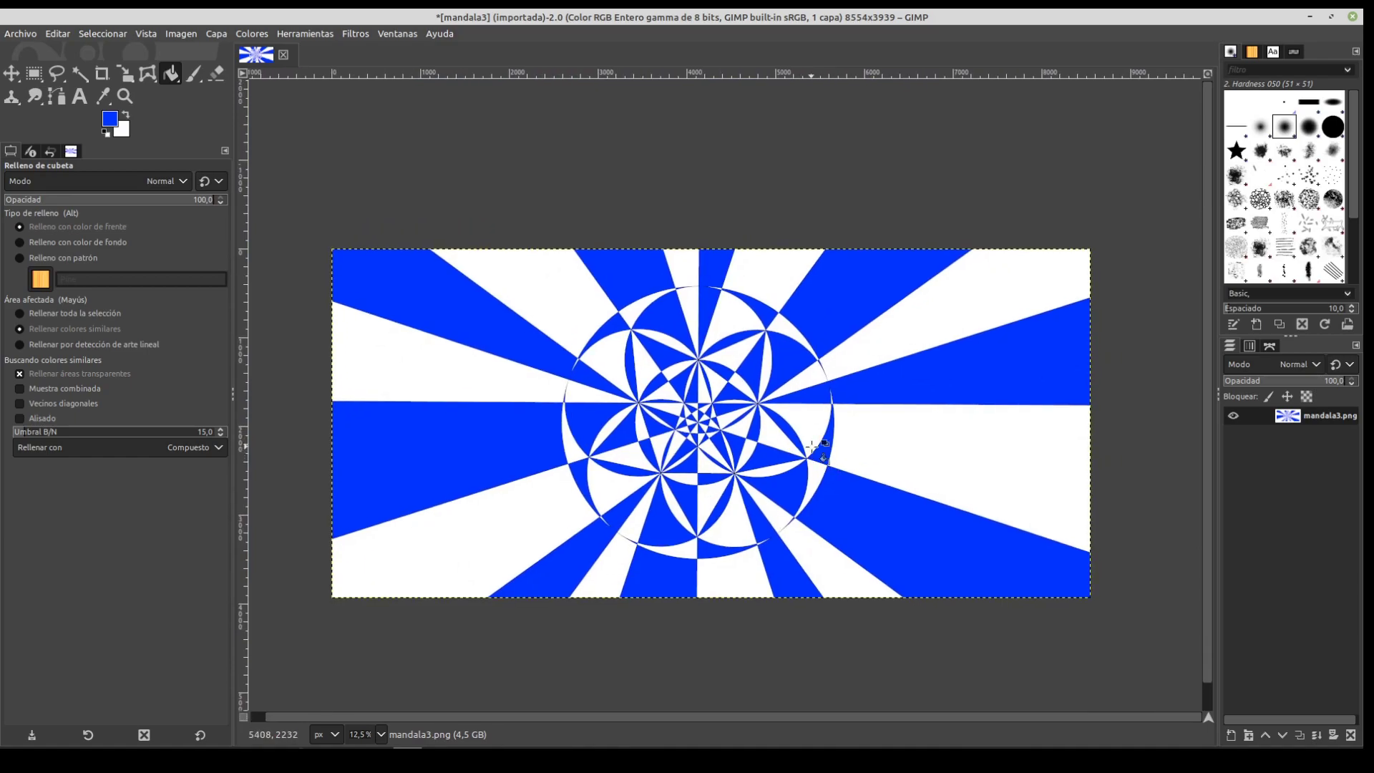
drag(837, 394, 829, 377)
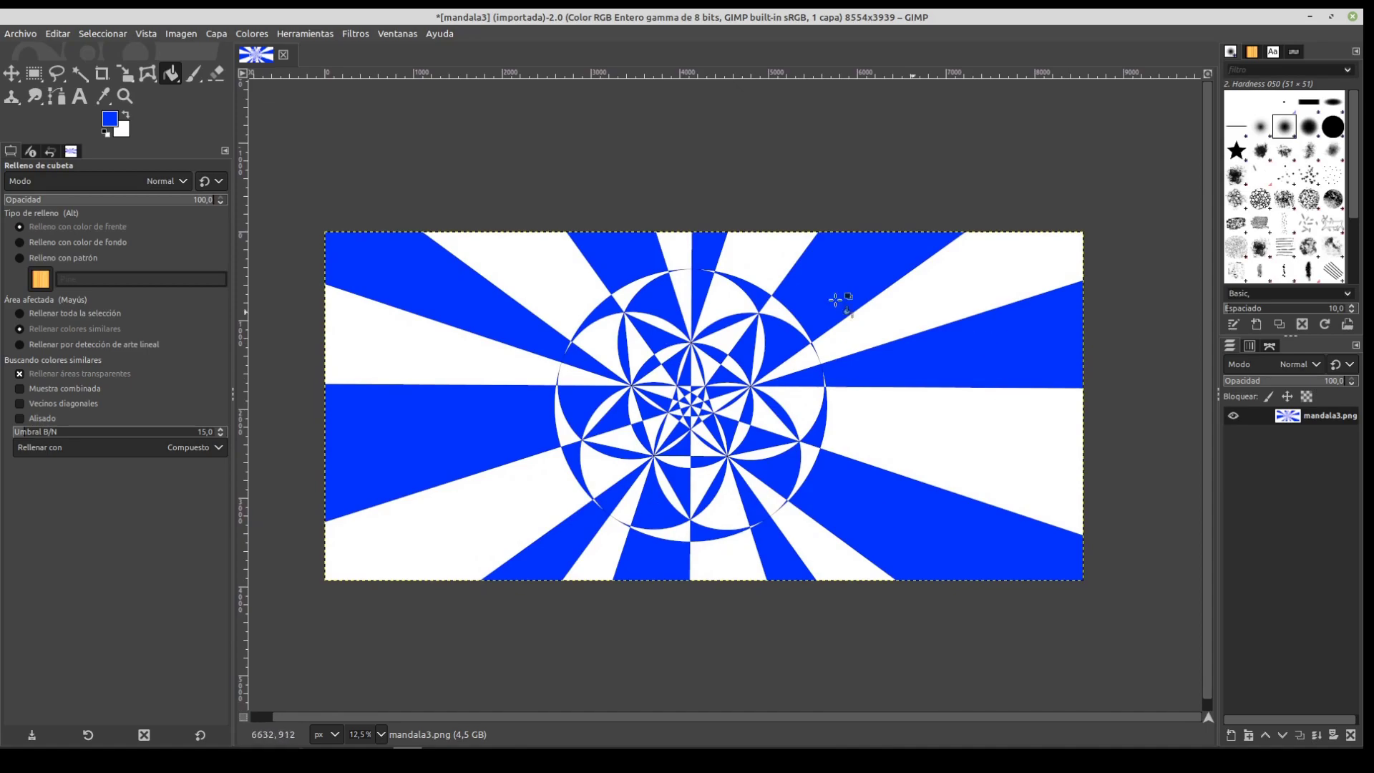
Try shifting the image's midtones toward cyan and green with Color Balance, and discard the adjustment
click(249, 34)
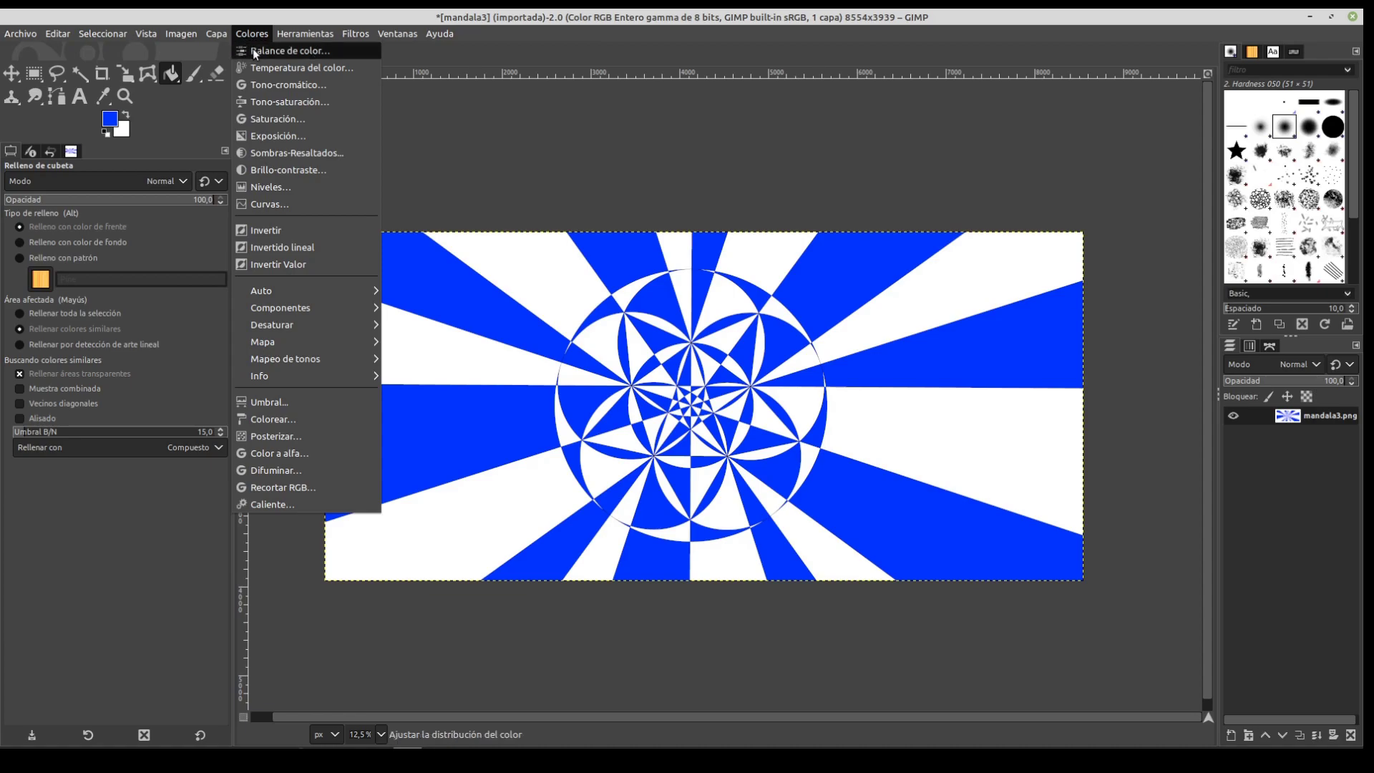
click(253, 50)
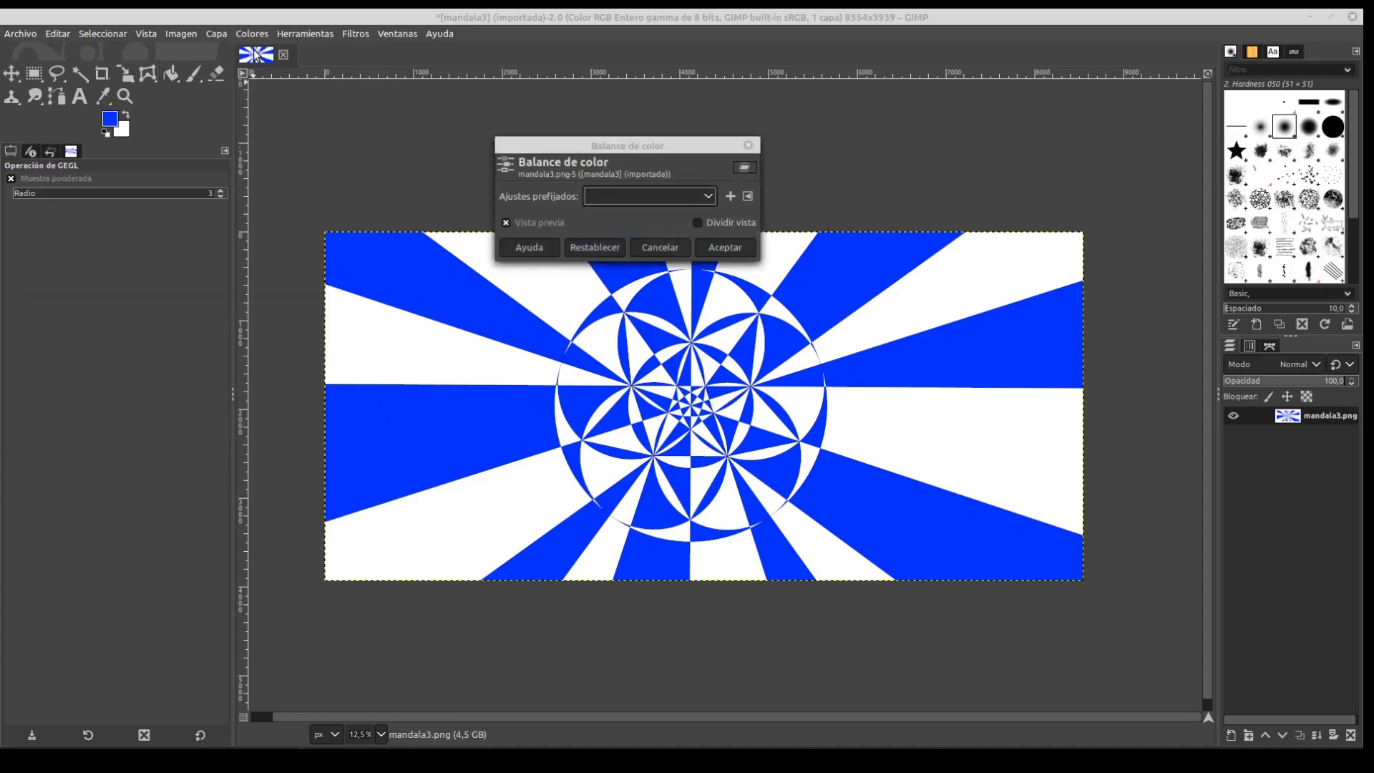
drag(564, 148, 1097, 150)
drag(1158, 289, 1125, 328)
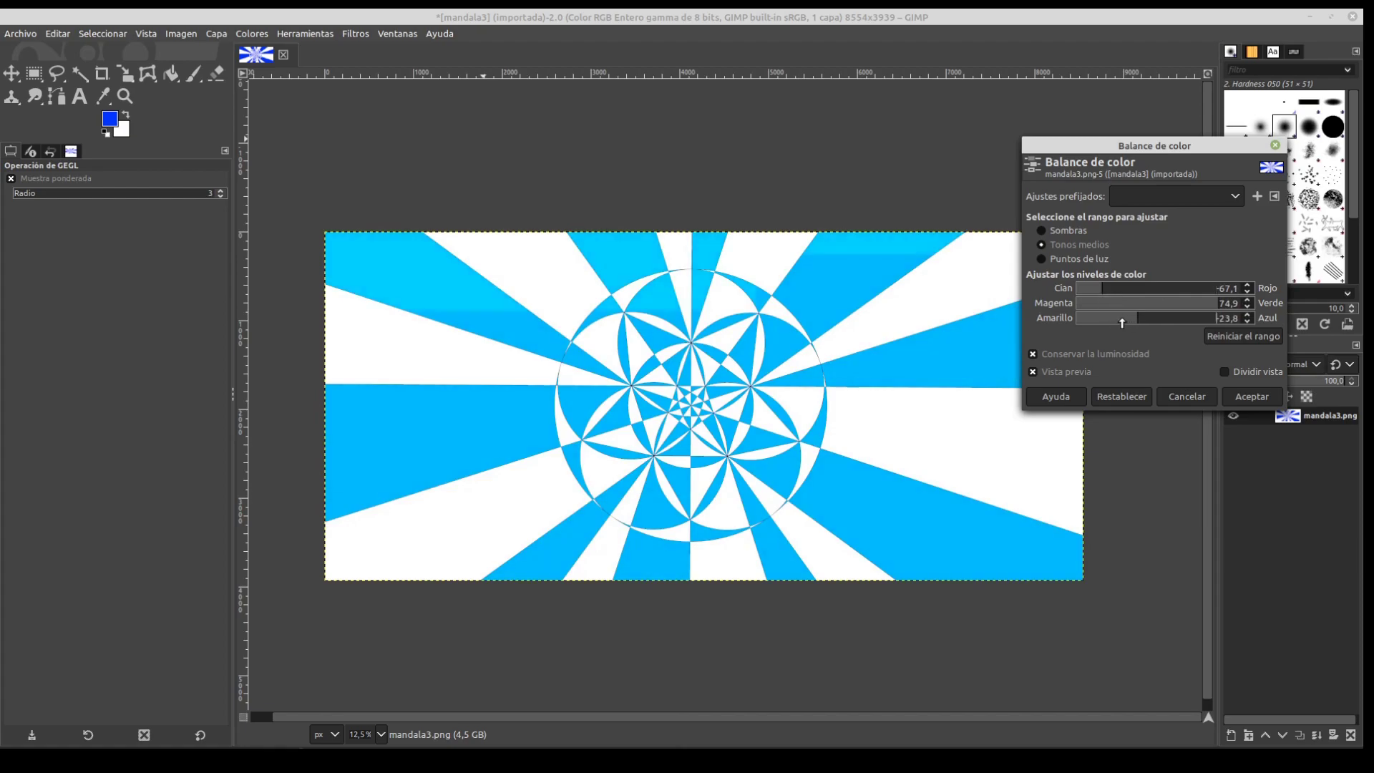
click(1077, 258)
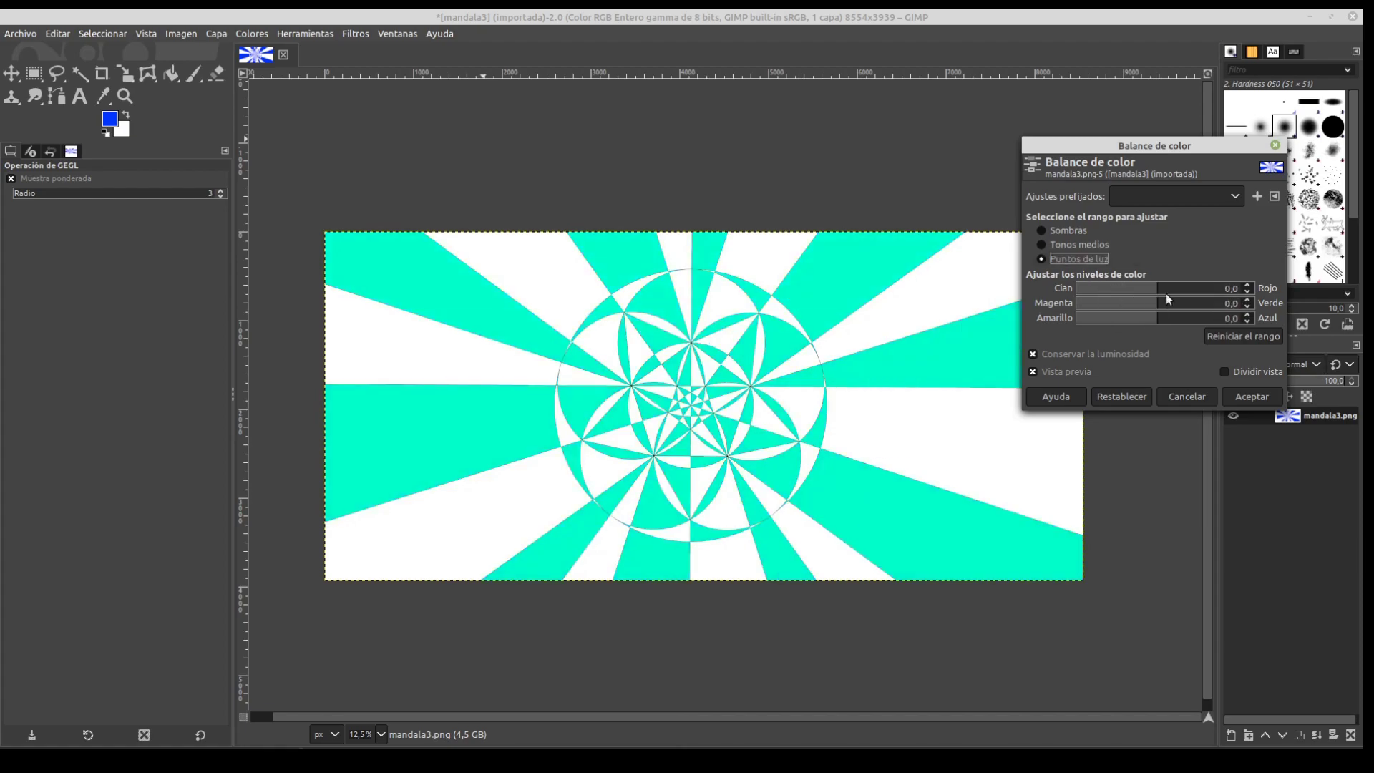
click(1188, 397)
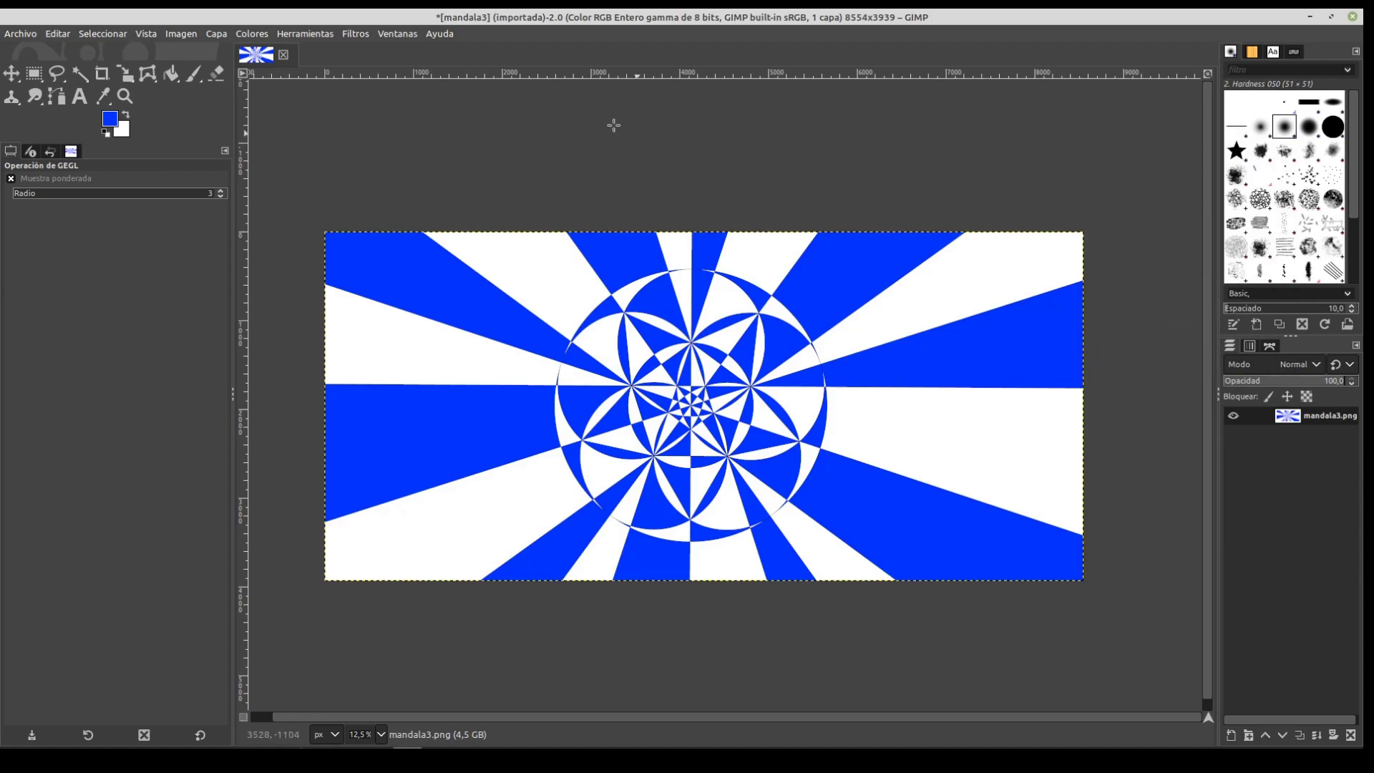
Try recolouring the blue areas with Colorize in red, orange, green and pale yellow tones, and discard the adjustment
click(263, 32)
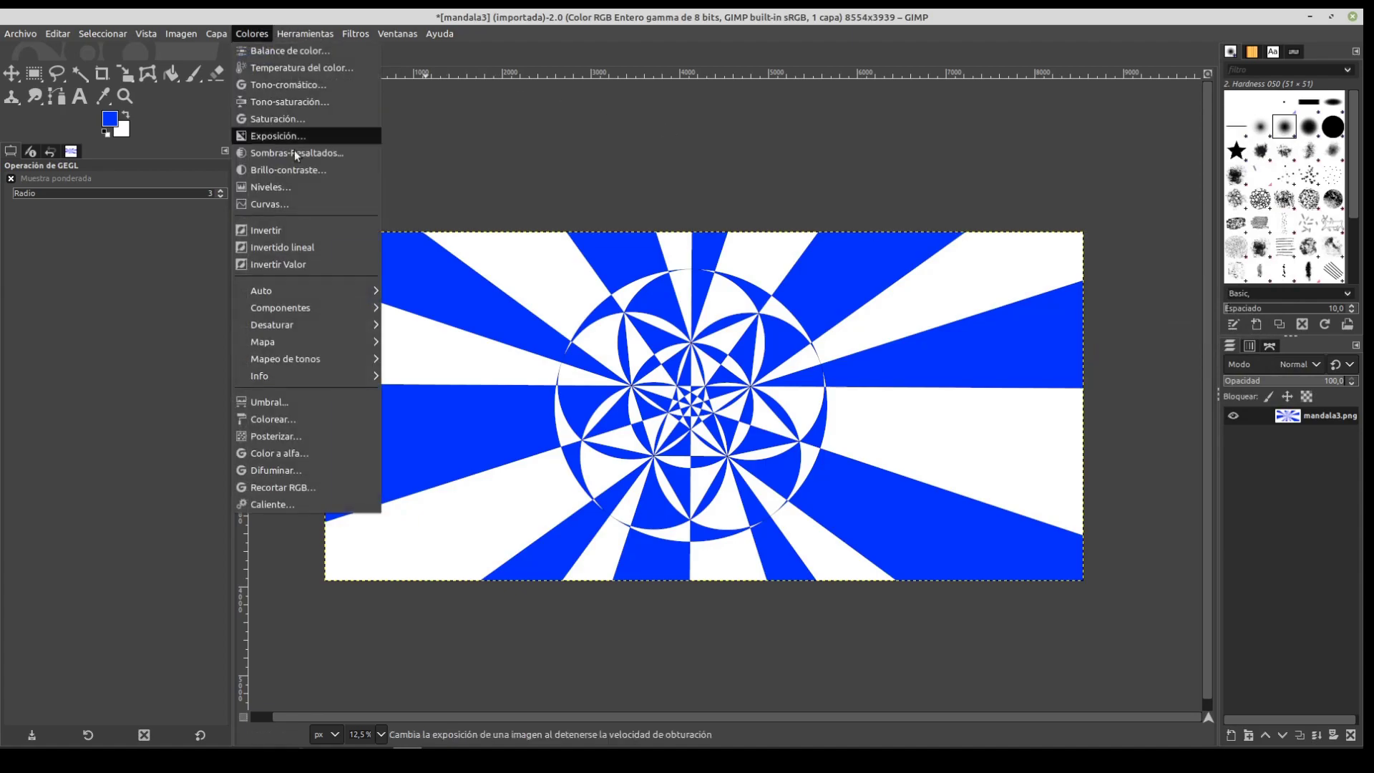
click(273, 419)
click(1168, 270)
click(1150, 186)
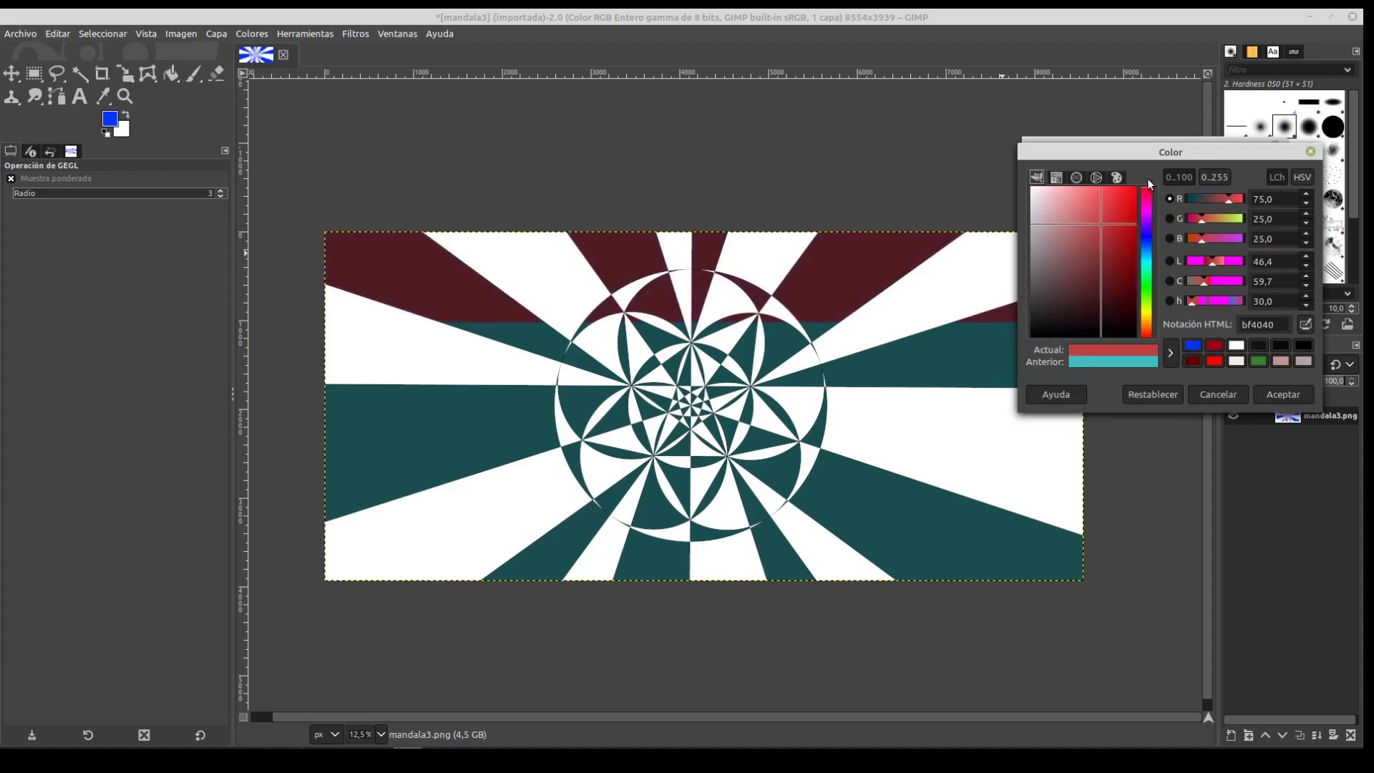
click(1148, 324)
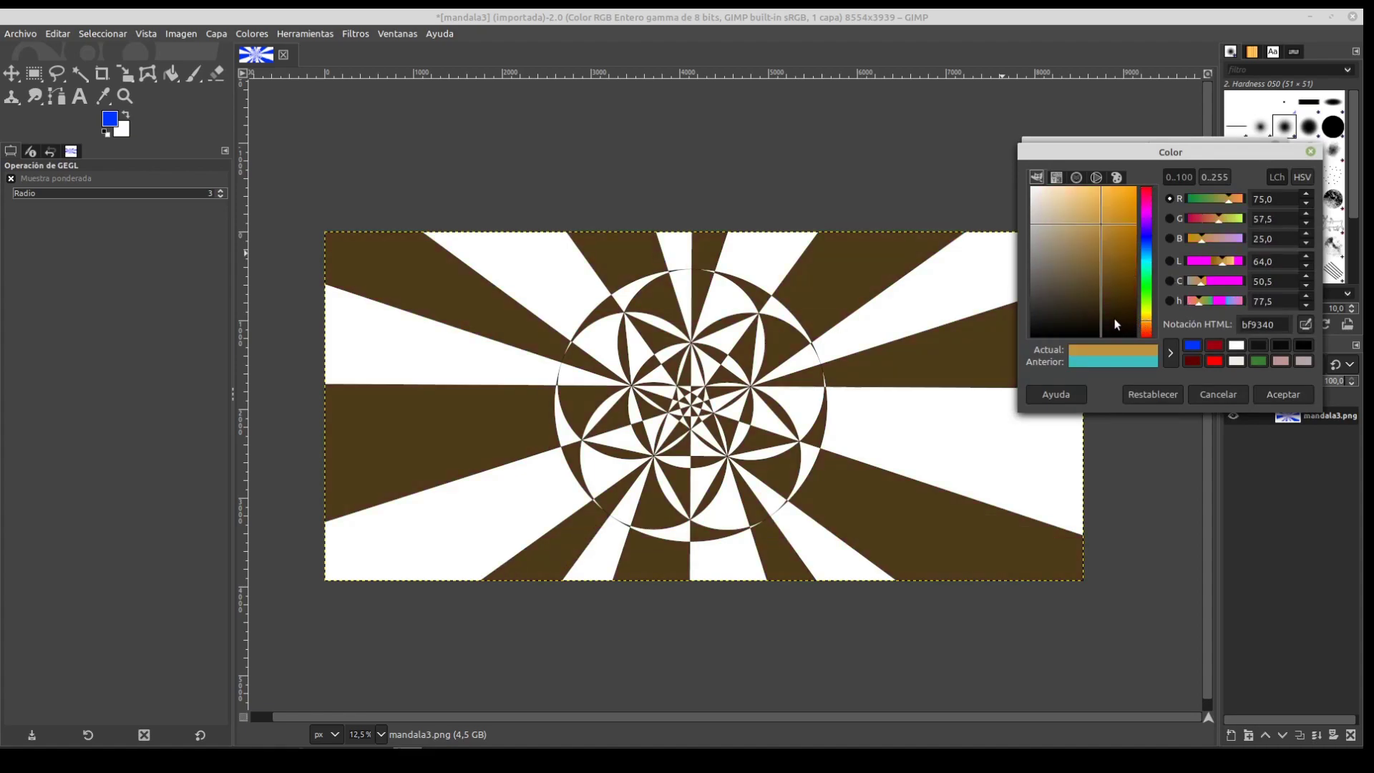
click(1148, 309)
click(1147, 283)
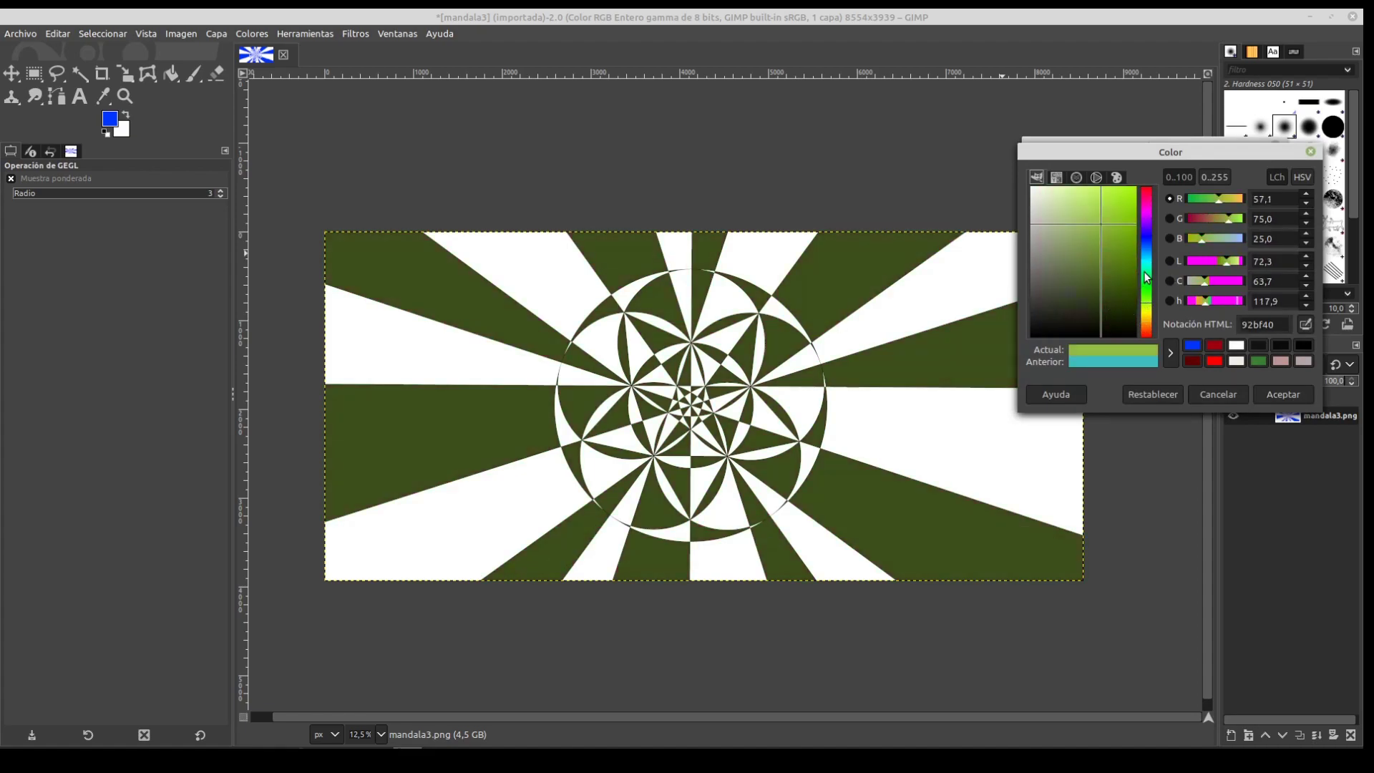
click(1147, 332)
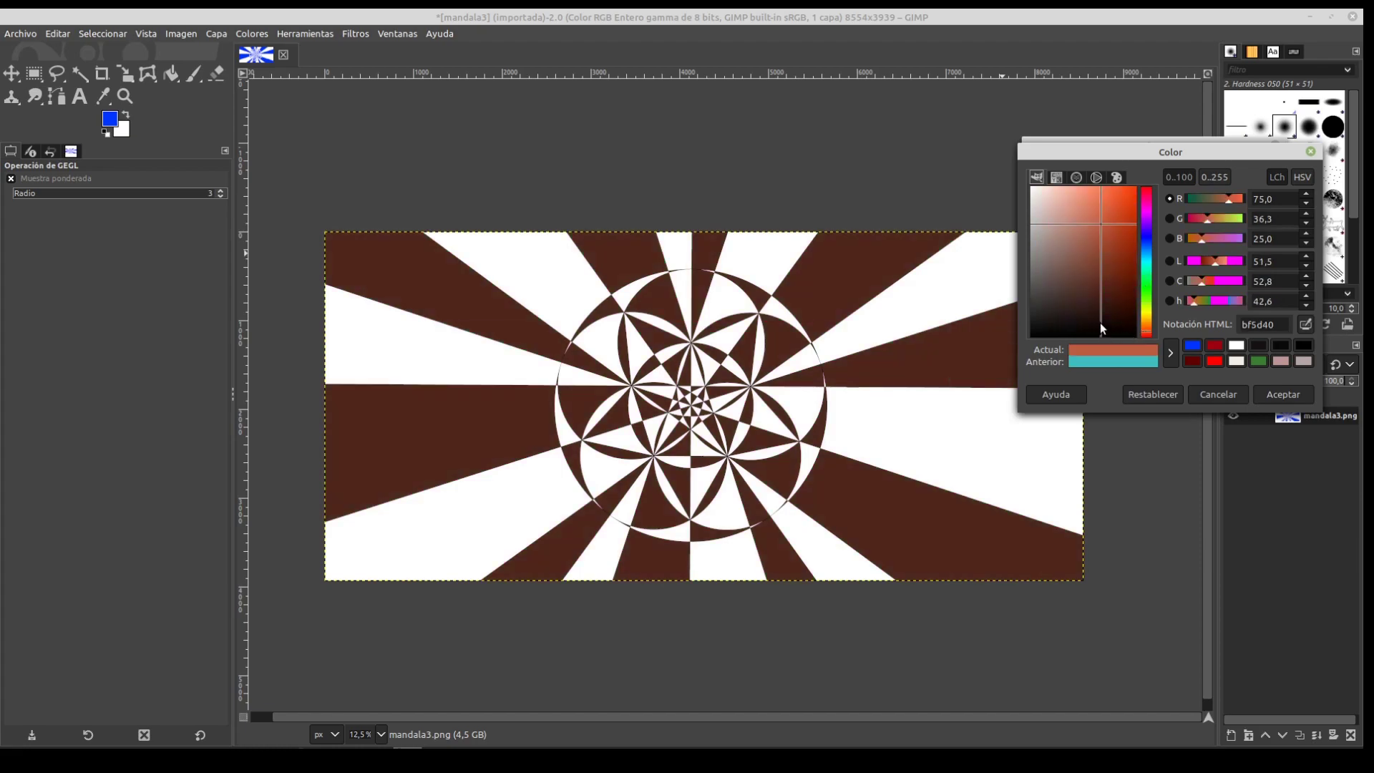
drag(1054, 195, 1067, 208)
click(1148, 330)
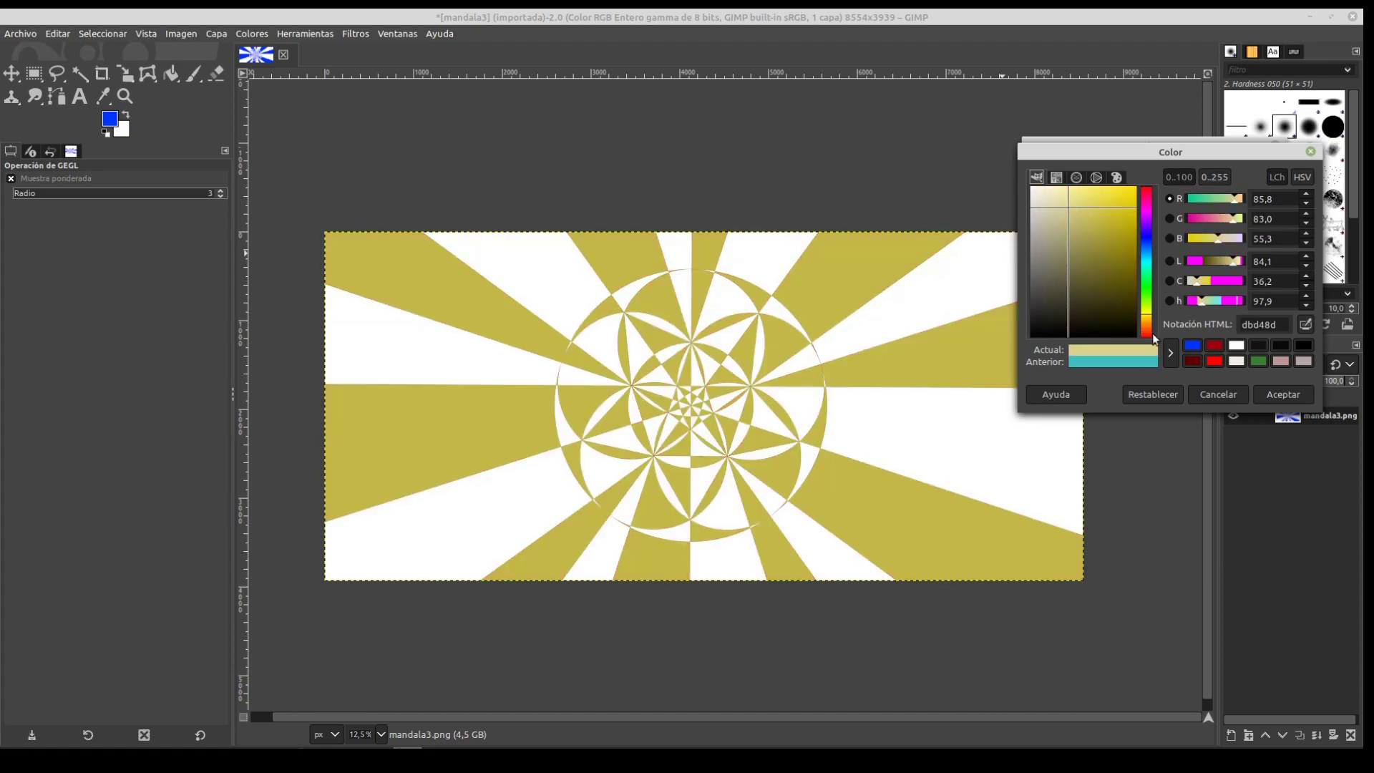
click(1230, 394)
click(1191, 315)
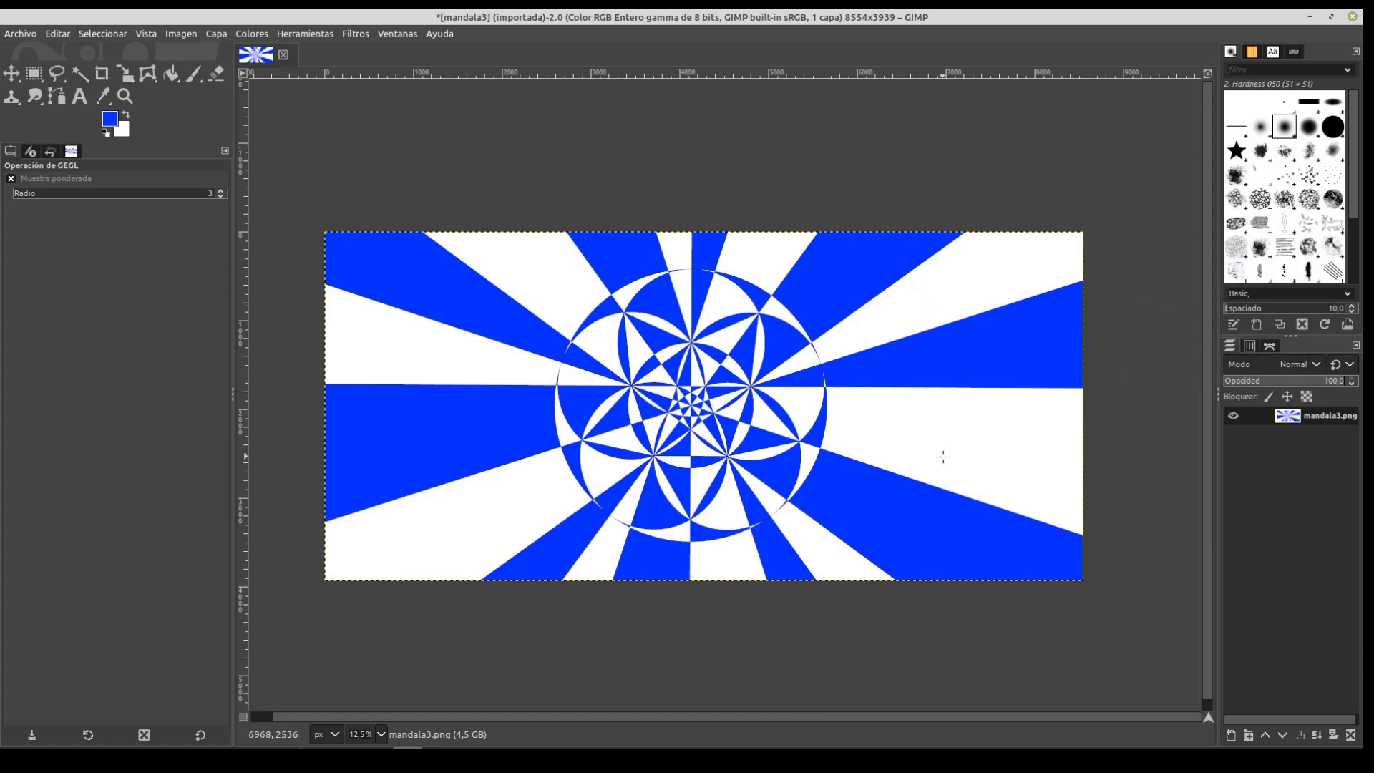
Export the image as mandala3.png in the CAEI folder, replacing the existing file and keeping the PNG options with compression level 9
click(23, 34)
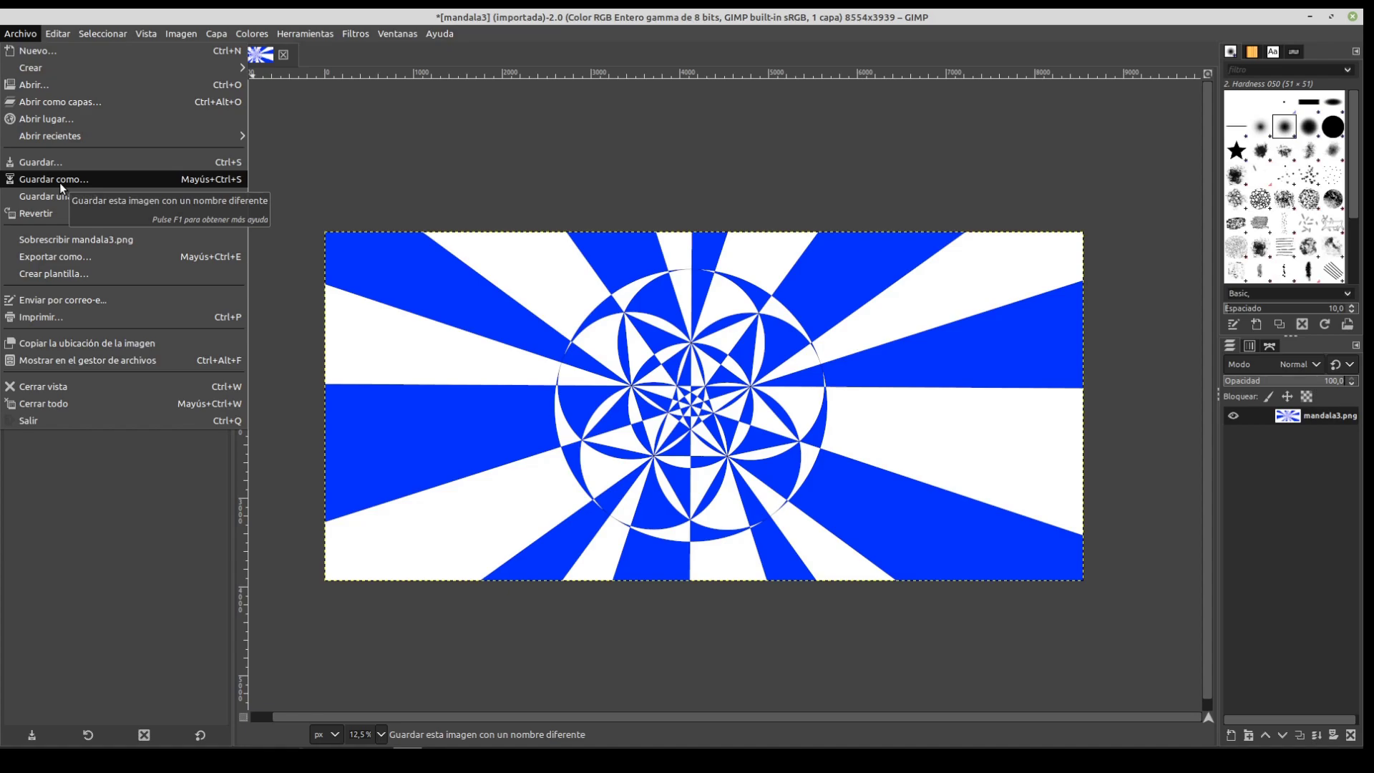
click(58, 256)
click(369, 92)
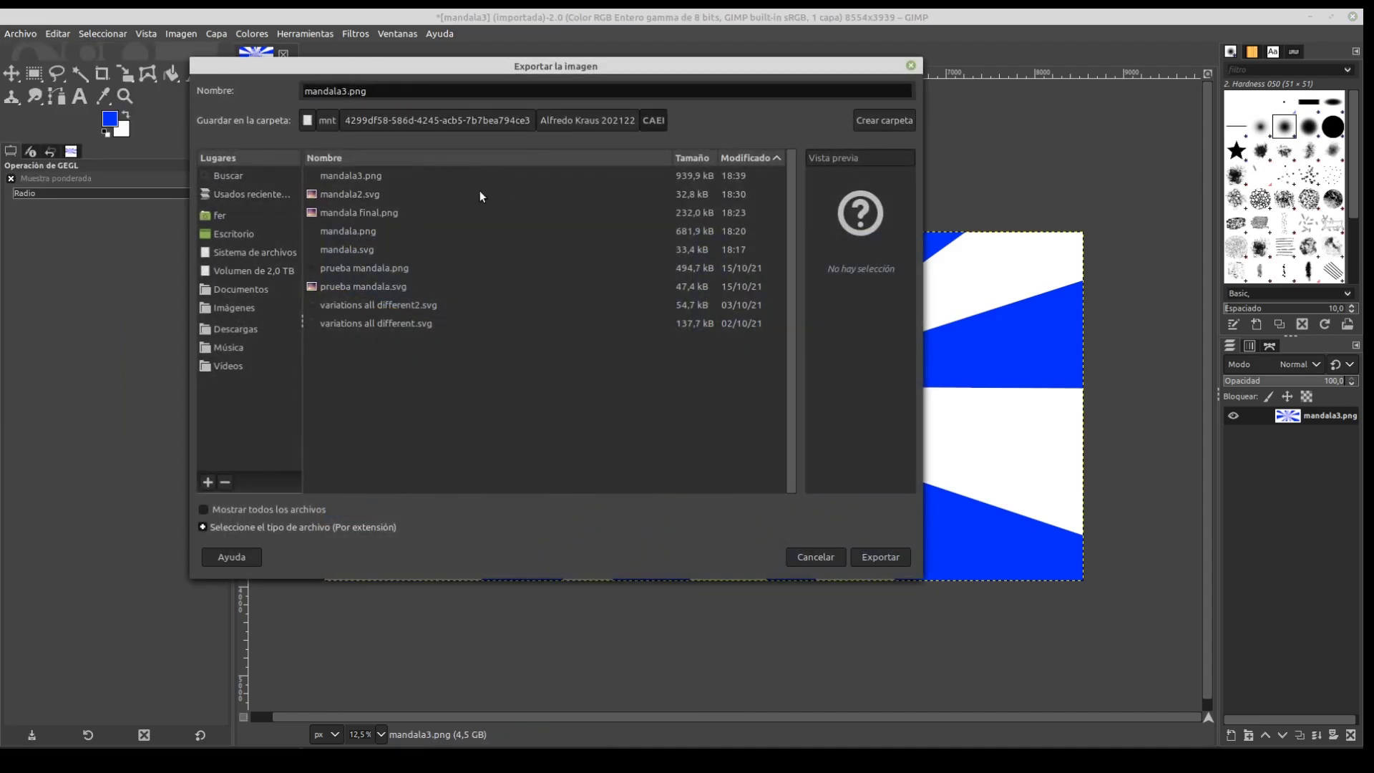
click(901, 557)
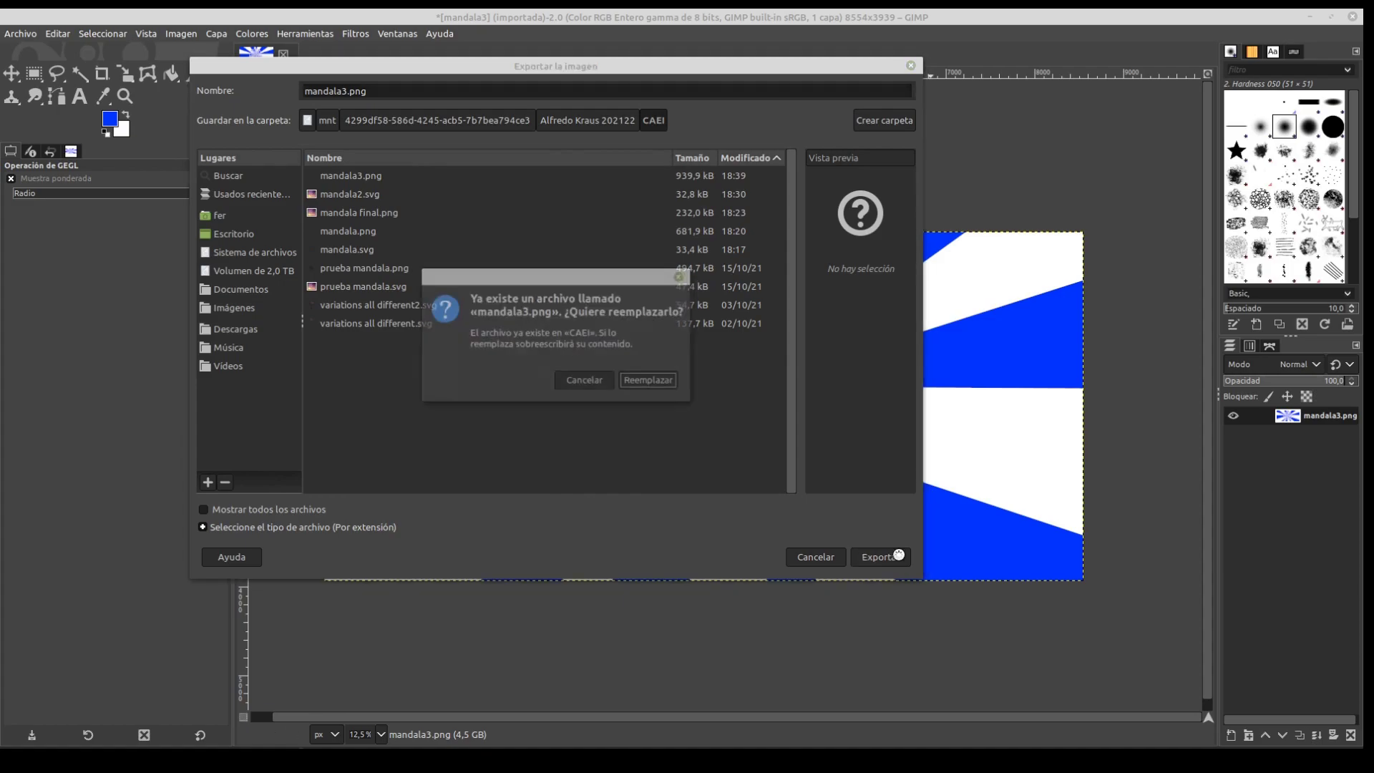
click(650, 381)
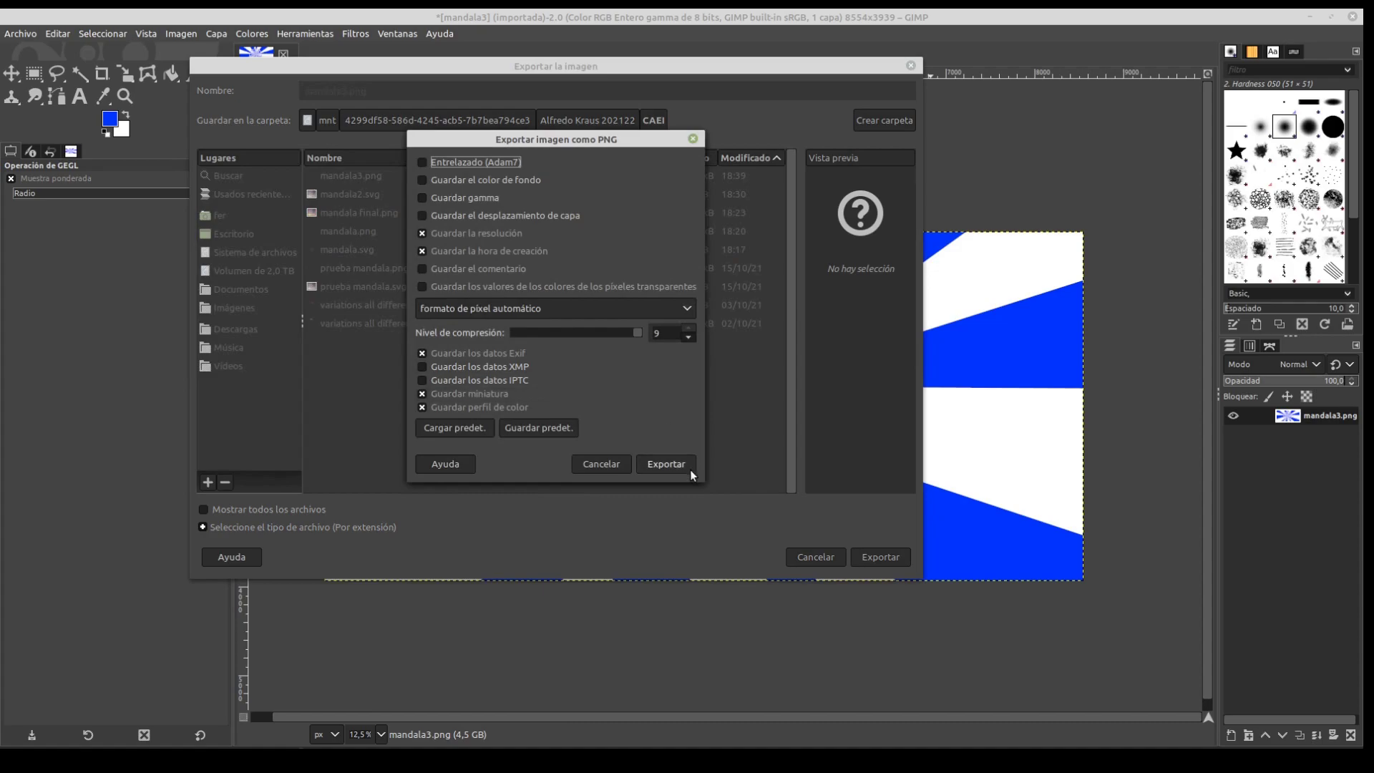
click(679, 464)
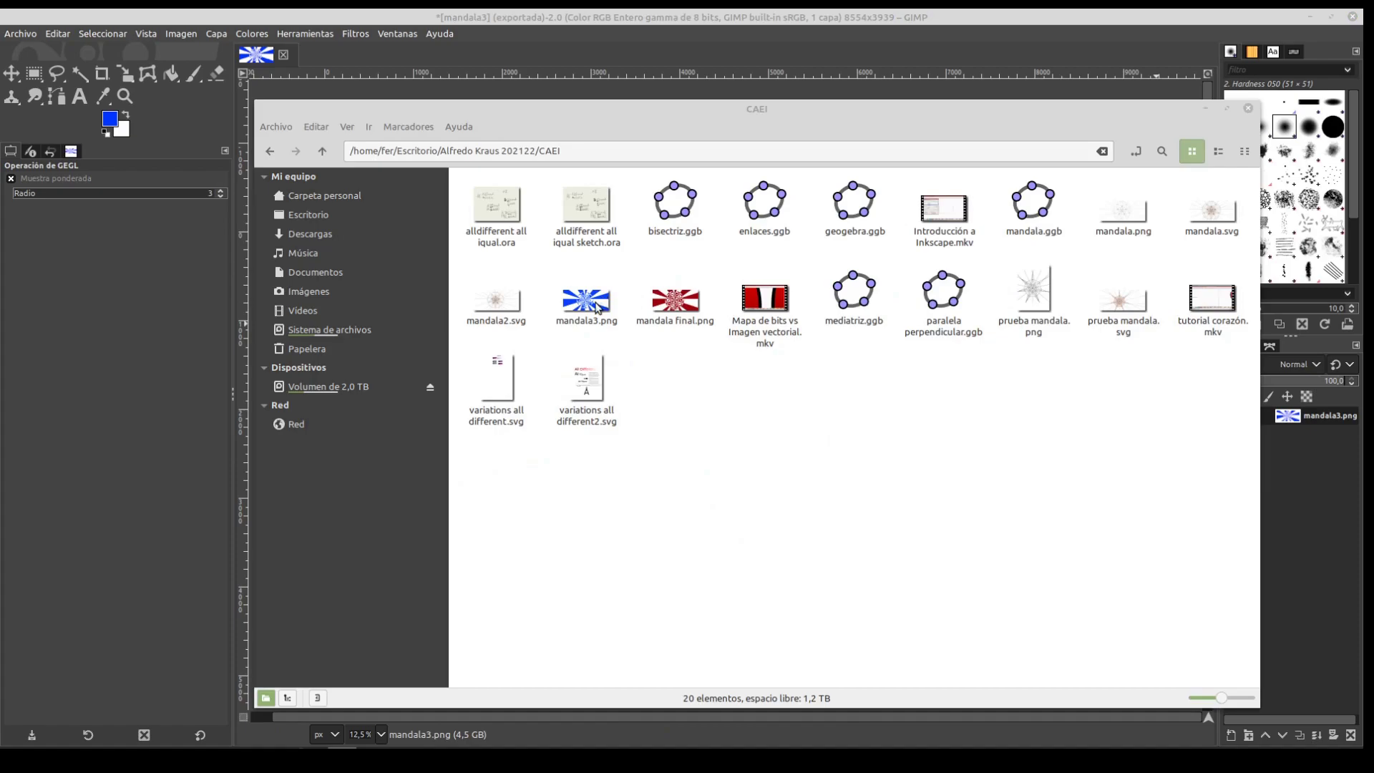
Open the exported mandala3.png from the file manager in the image viewer, examine its lines and fills up close, and return to GIMP
click(605, 308)
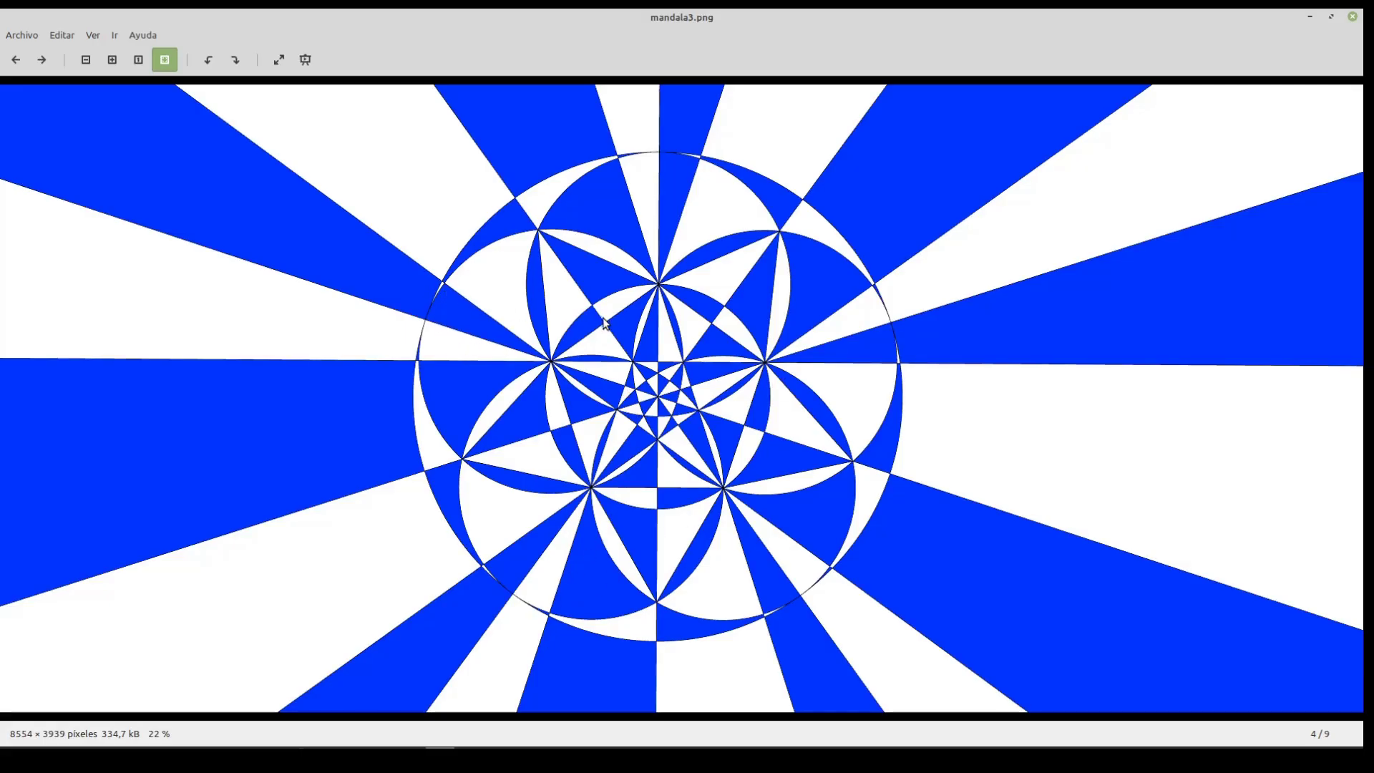
scroll(557, 319, up, 10)
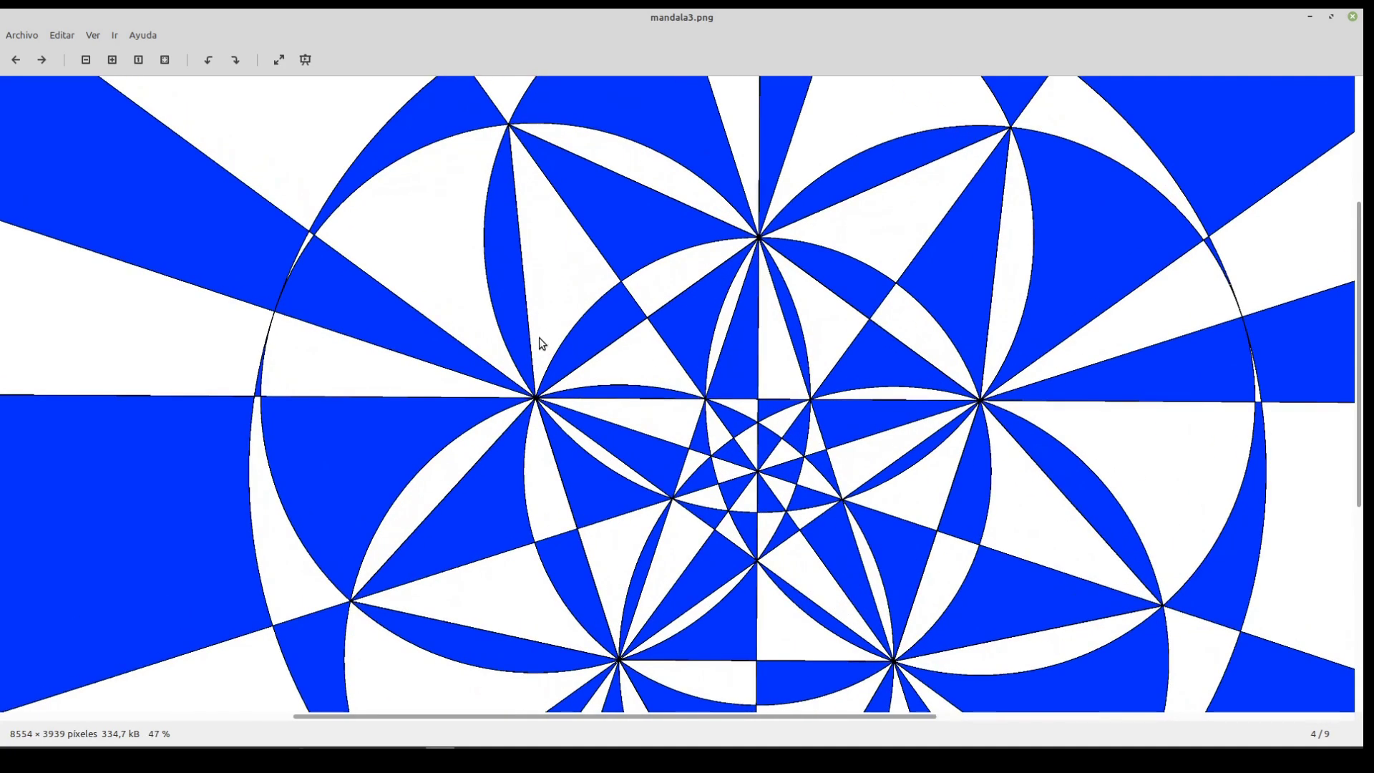
scroll(528, 328, up, 8)
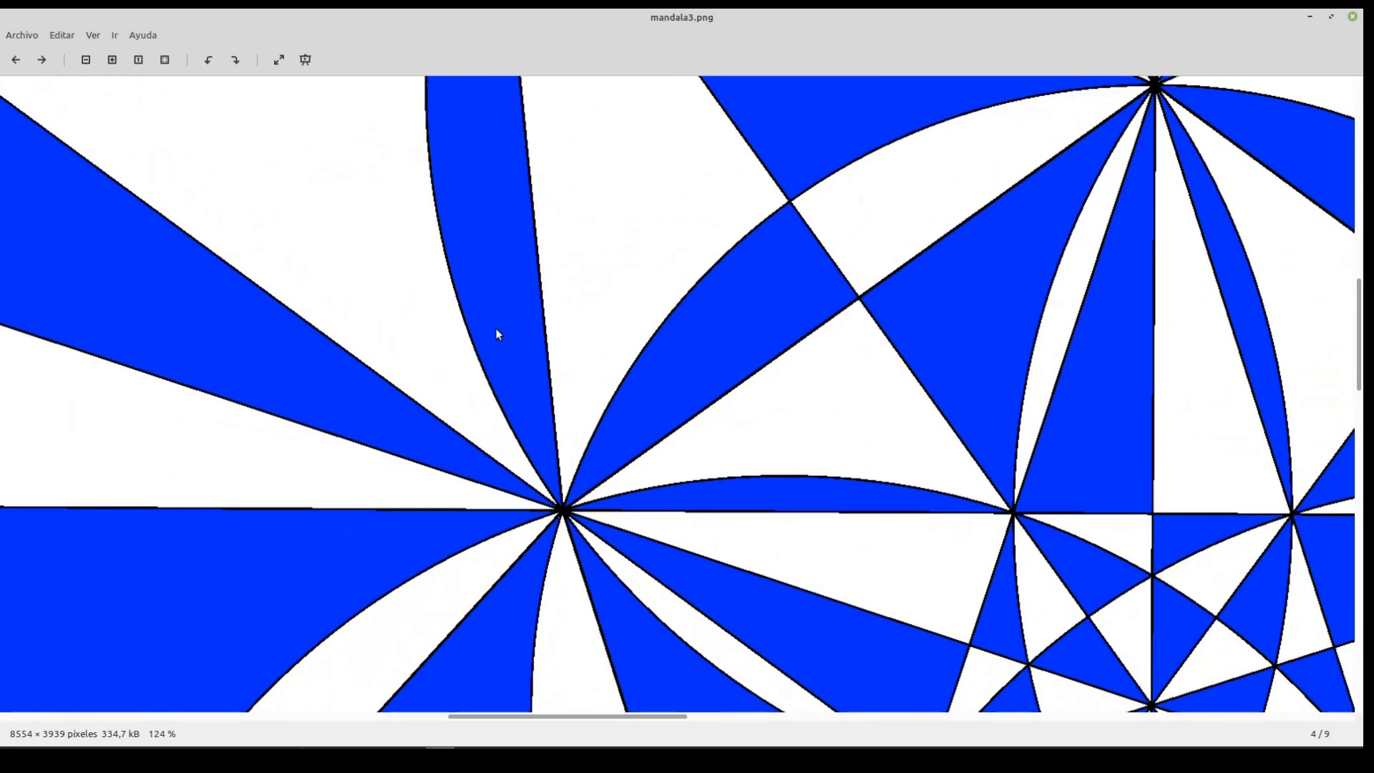
scroll(505, 329, down, 10)
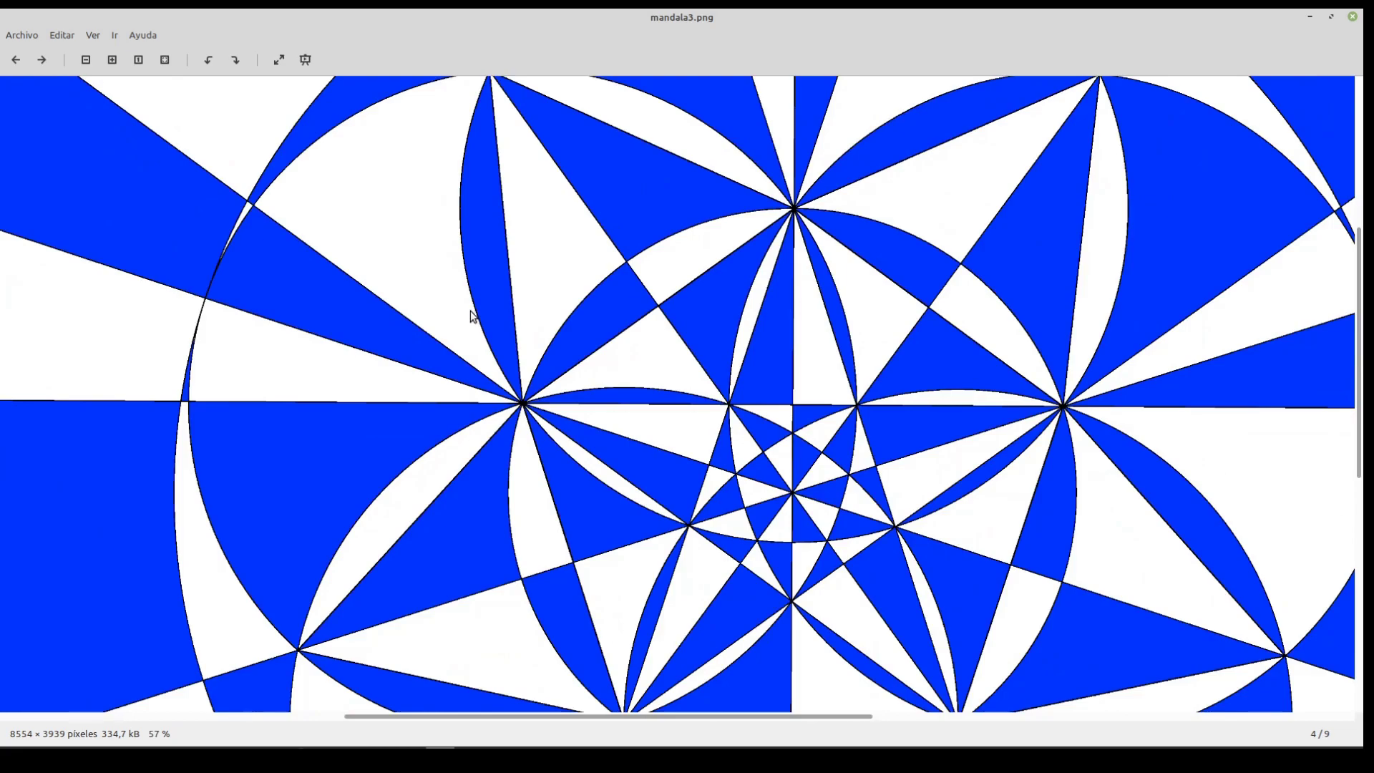
scroll(459, 309, down, 4)
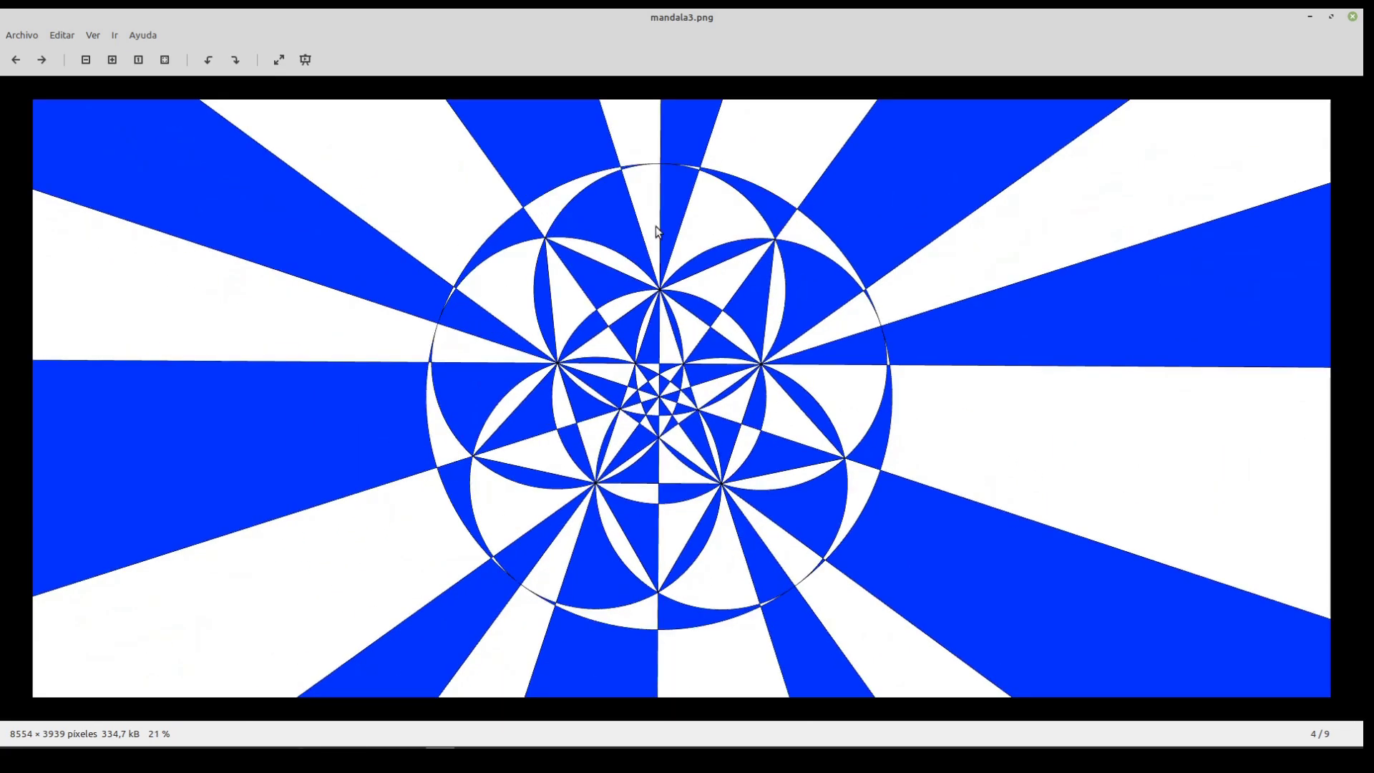
click(1355, 18)
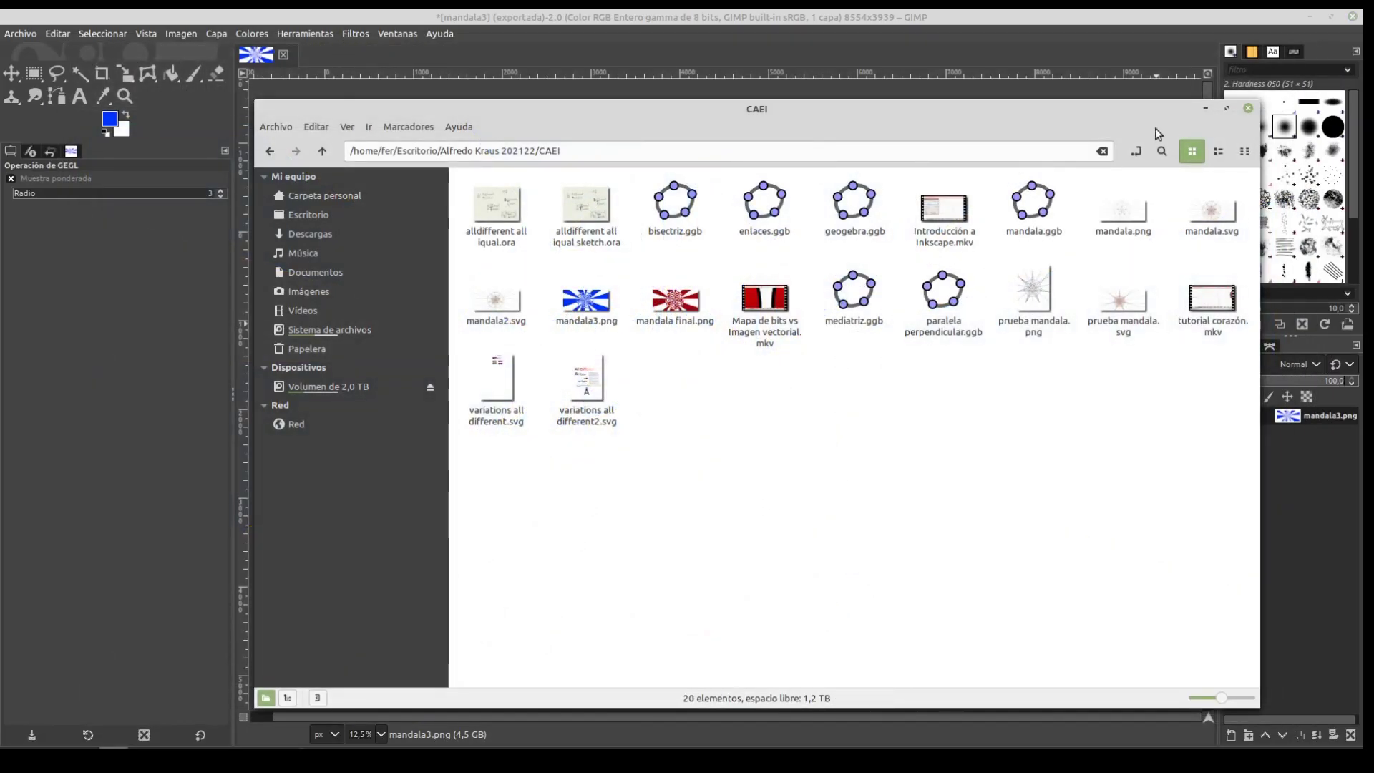
click(1203, 110)
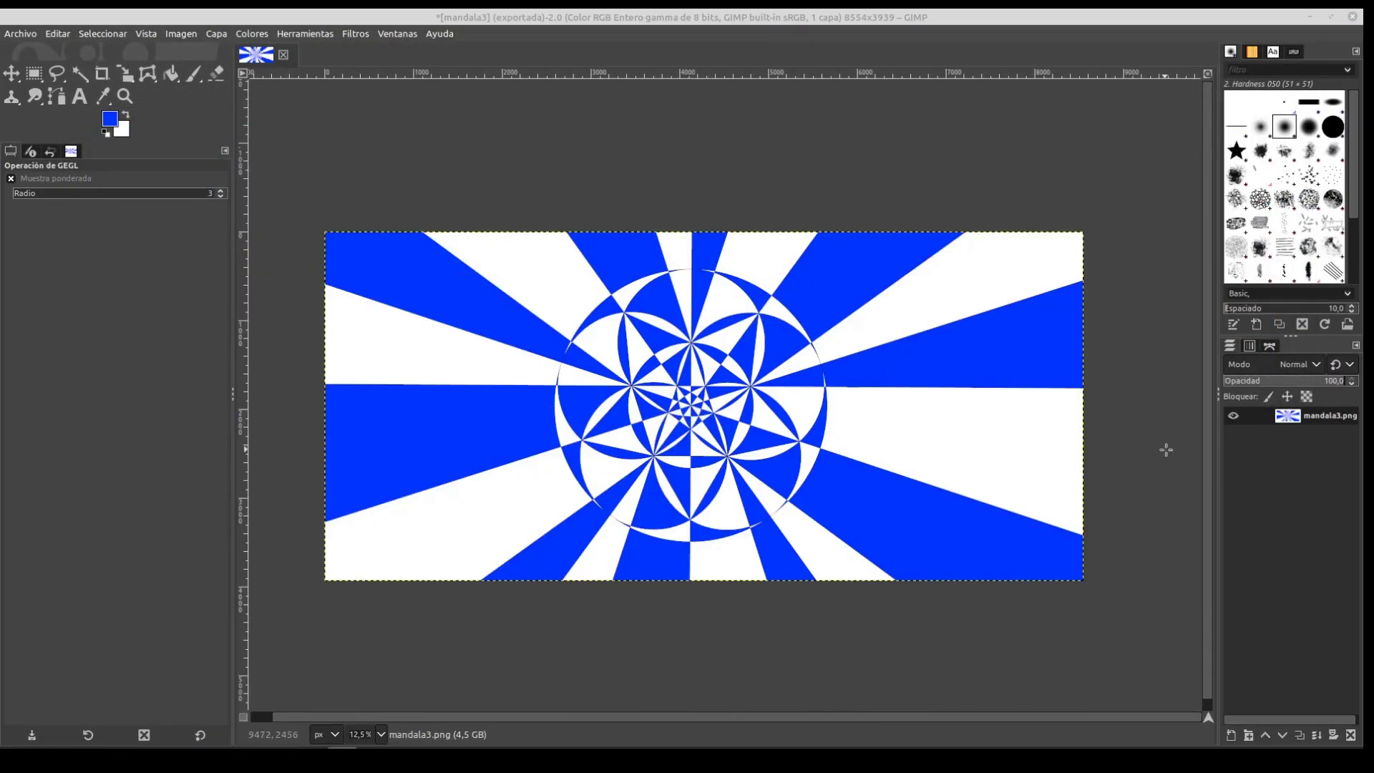